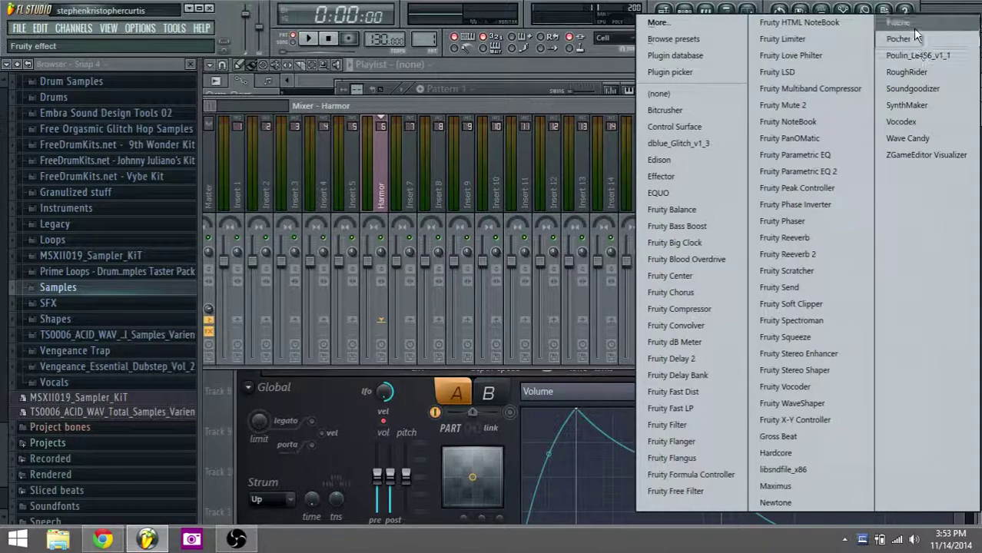
- Load Patcher as an effect on the Harmor mixer track and maximize its window, showing the module map
left_click(911, 24)
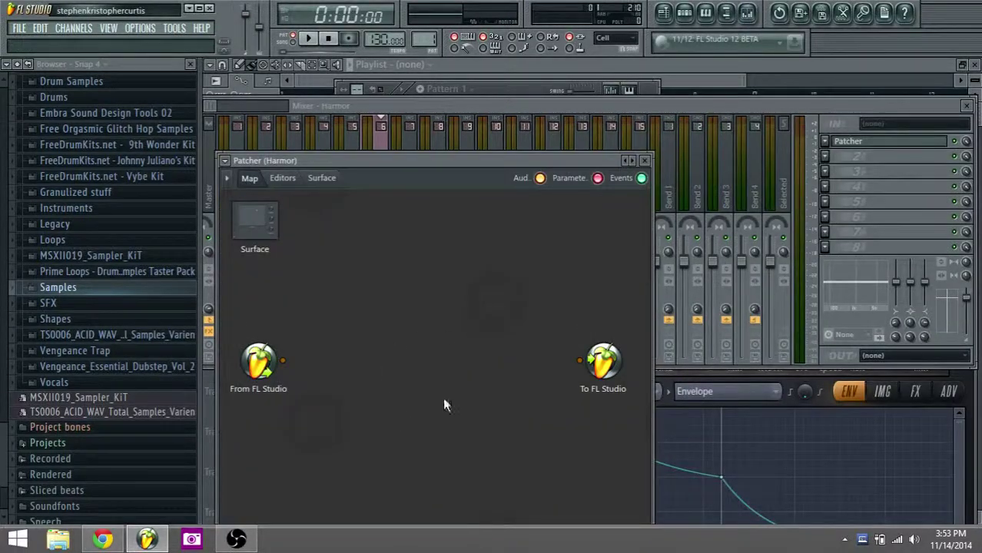
left_click(251, 539)
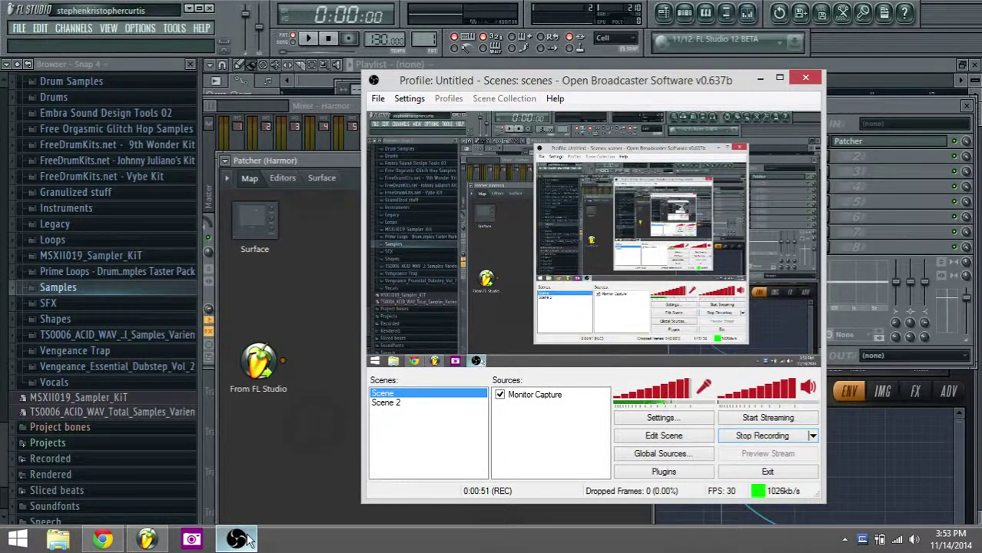
left_click(246, 538)
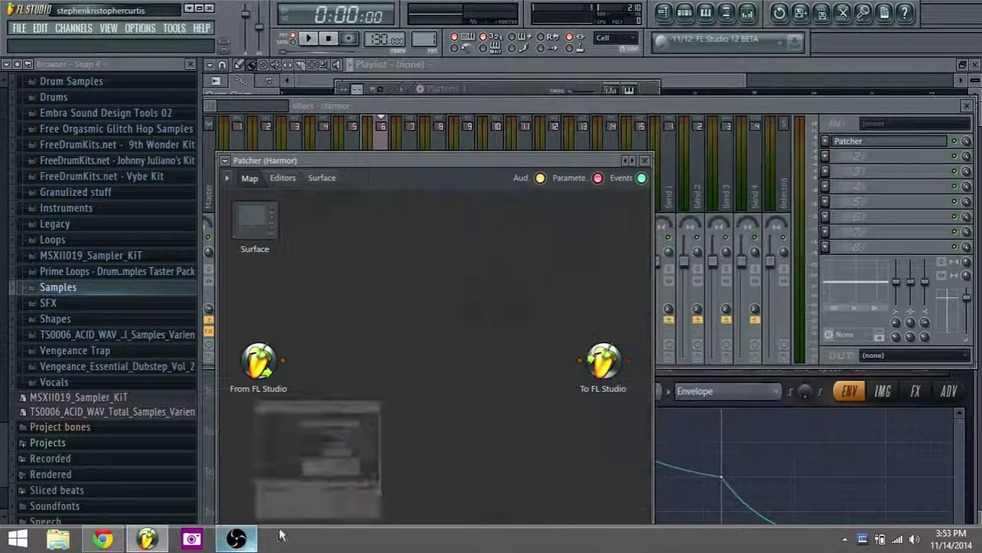
double_click(585, 159)
left_click(267, 83)
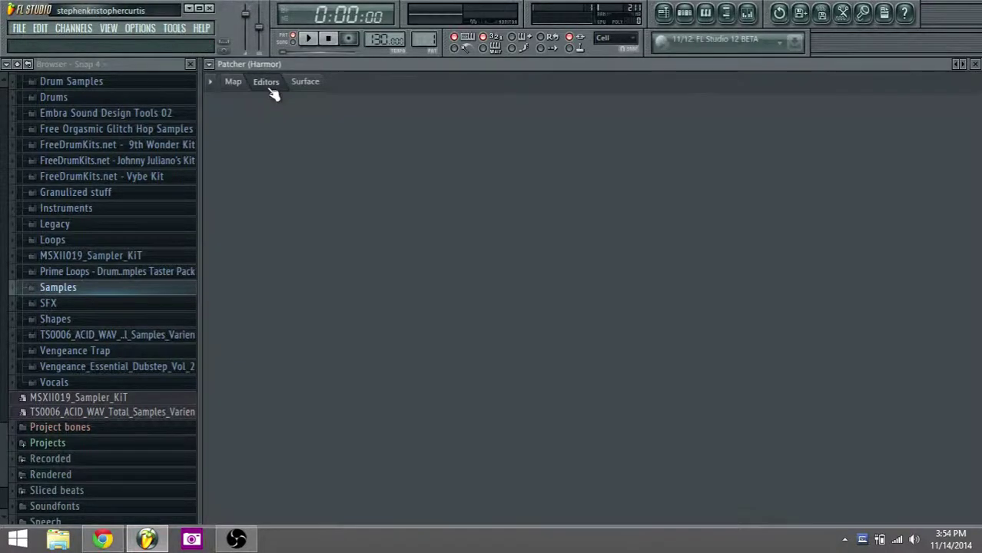
left_click(233, 83)
- Add Fruity WaveShaper to the Patcher map between From FL Studio and To FL Studio, and close the file browser
right_click(313, 241)
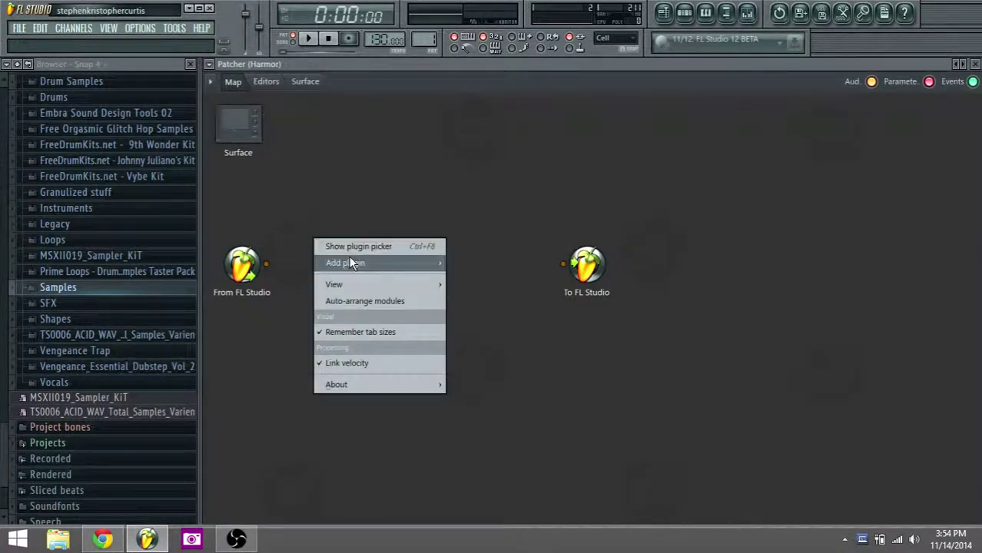
mouse_move(349, 263)
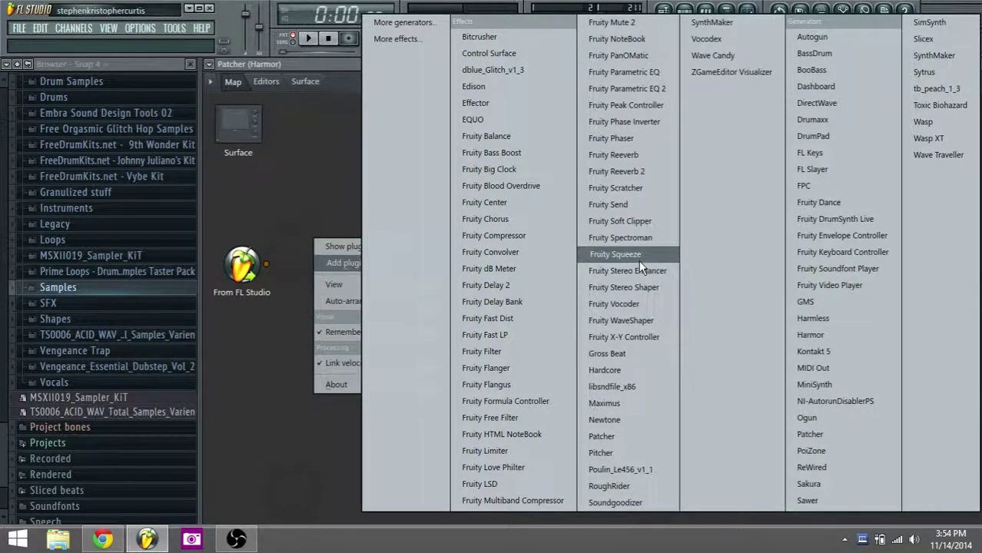
left_click(643, 320)
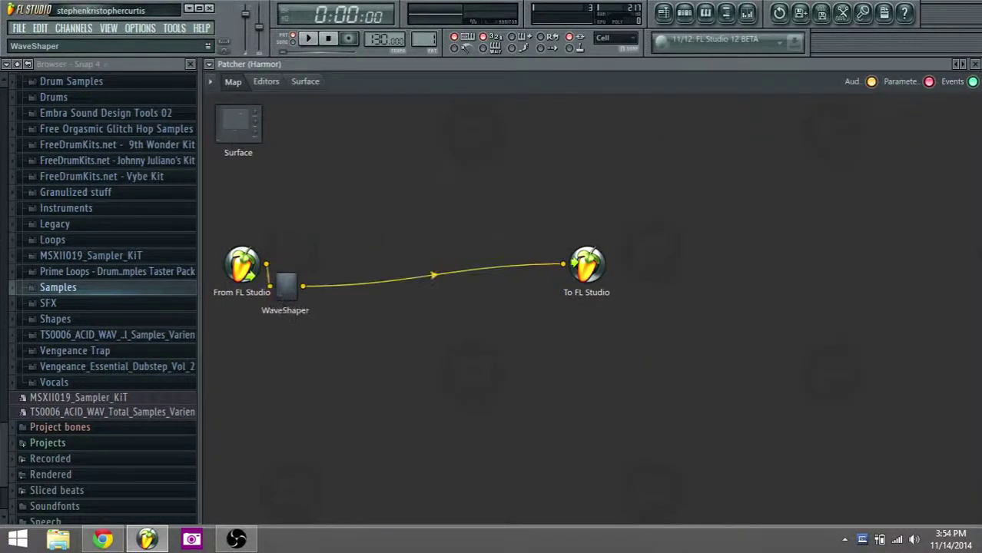
left_click(190, 63)
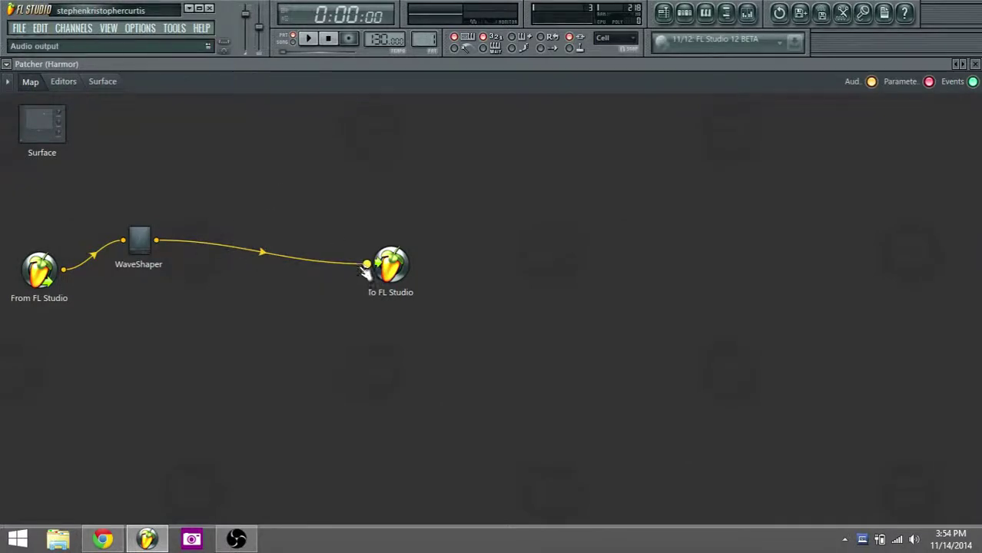
- Disconnect WaveShaper from the output, add Fruity Parametric EQ 2, and wire it between WaveShaper and To FL Studio
left_click_drag(366, 269, 285, 275)
right_click(283, 277)
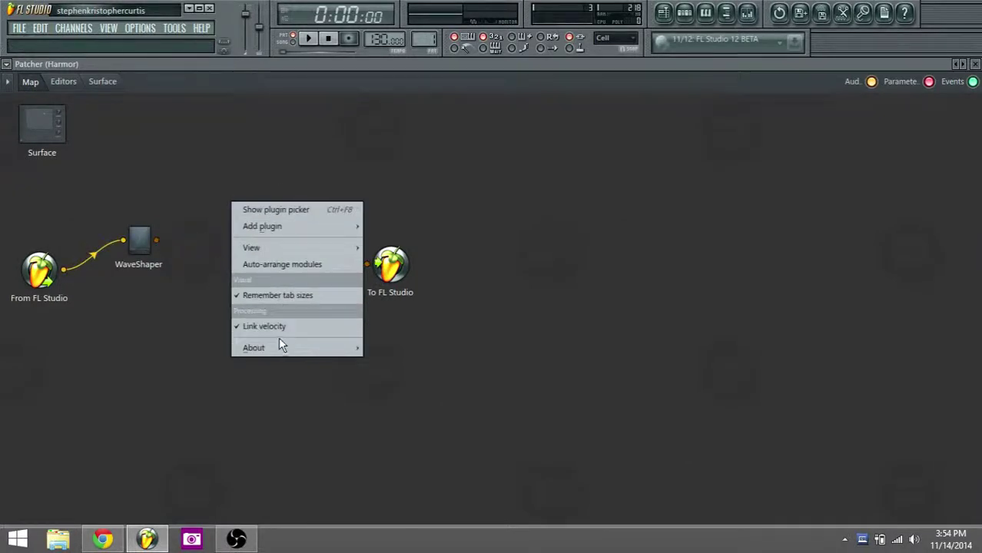
mouse_move(261, 226)
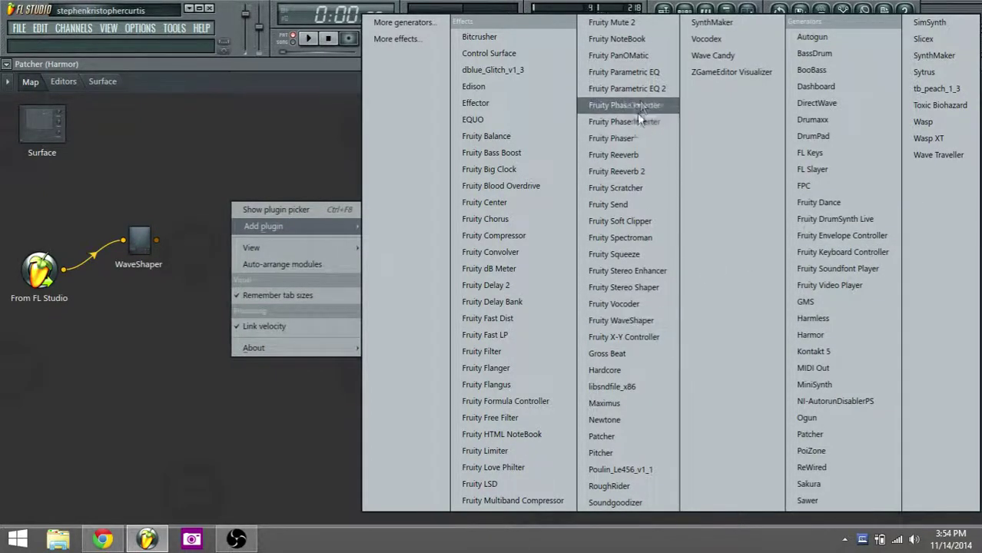
left_click(646, 89)
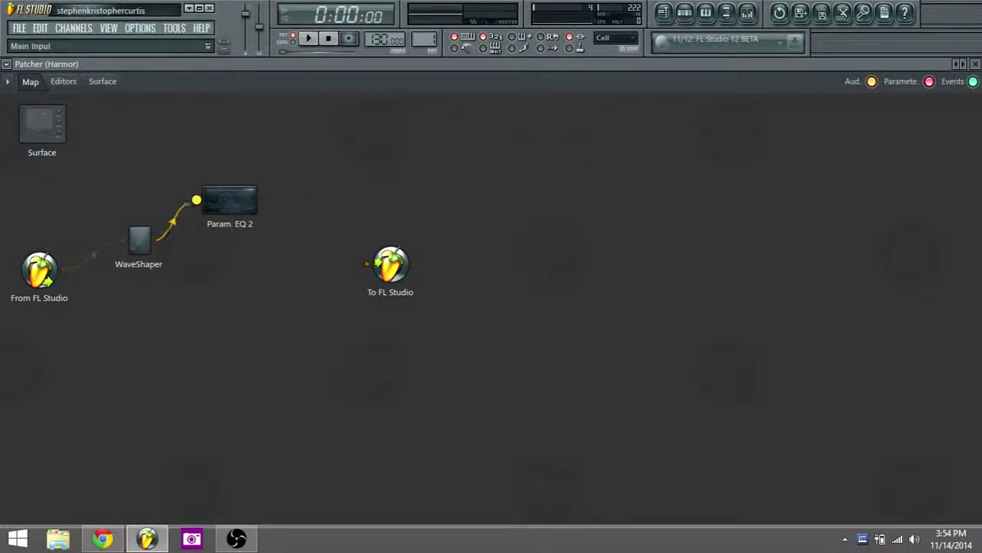
left_click_drag(263, 201, 366, 264)
left_click_drag(230, 202, 276, 217)
- Reposition the WaveShaper module and bend its curve upward to about 30% tension
left_click_drag(142, 244, 86, 121)
double_click(132, 216)
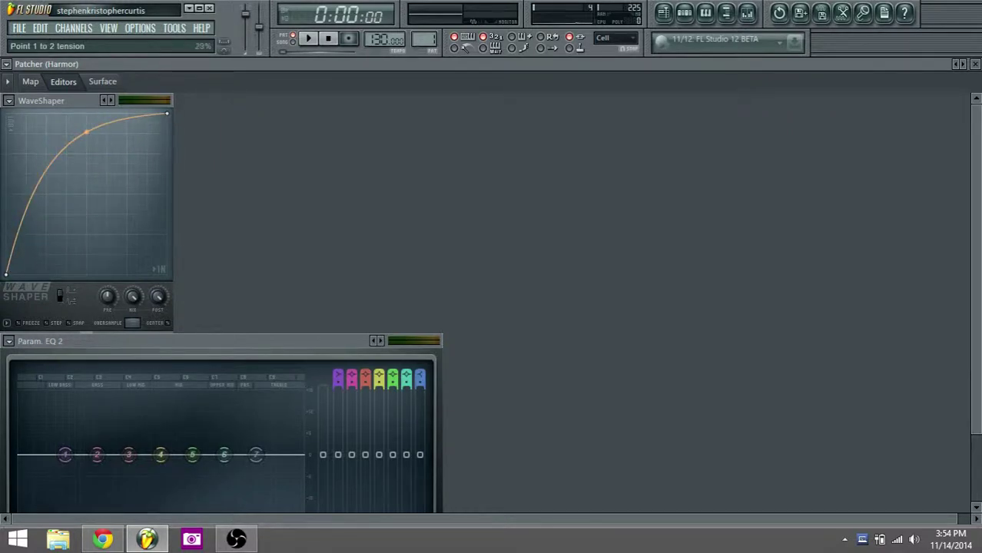
left_click(31, 82)
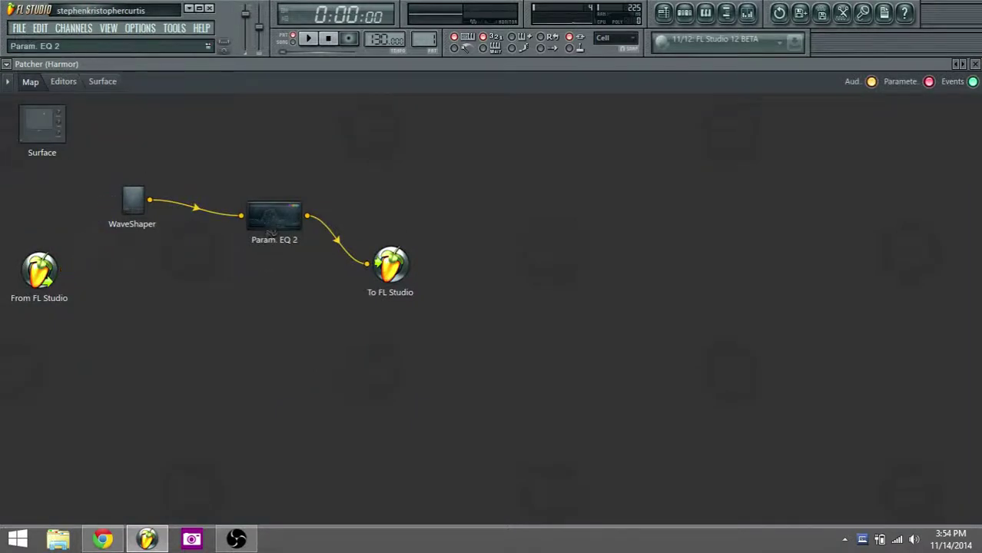
- Move the Param. EQ 2 module nearer WaveShaper and change its band 4 type to Band pass
left_click_drag(270, 229, 228, 193)
double_click(229, 190)
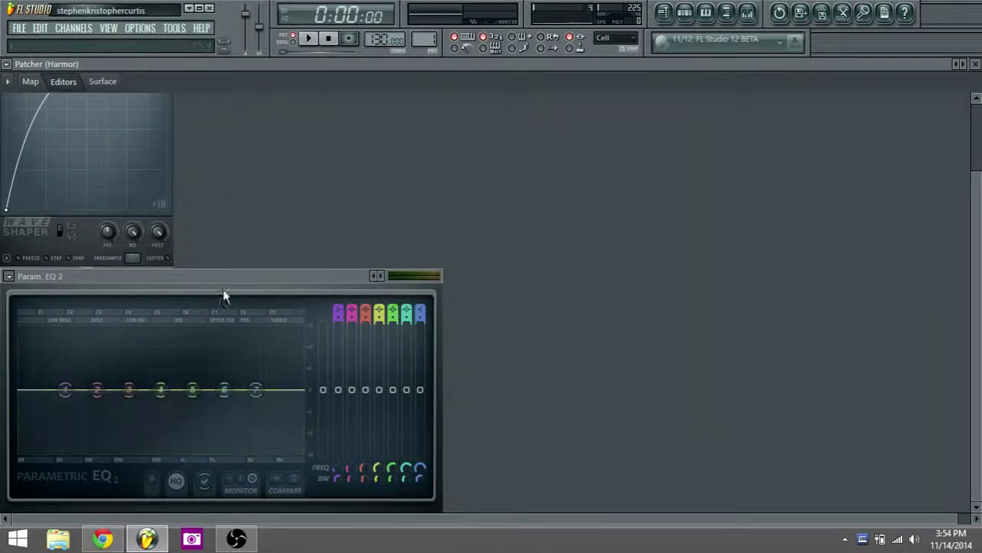
right_click(160, 390)
mouse_move(184, 436)
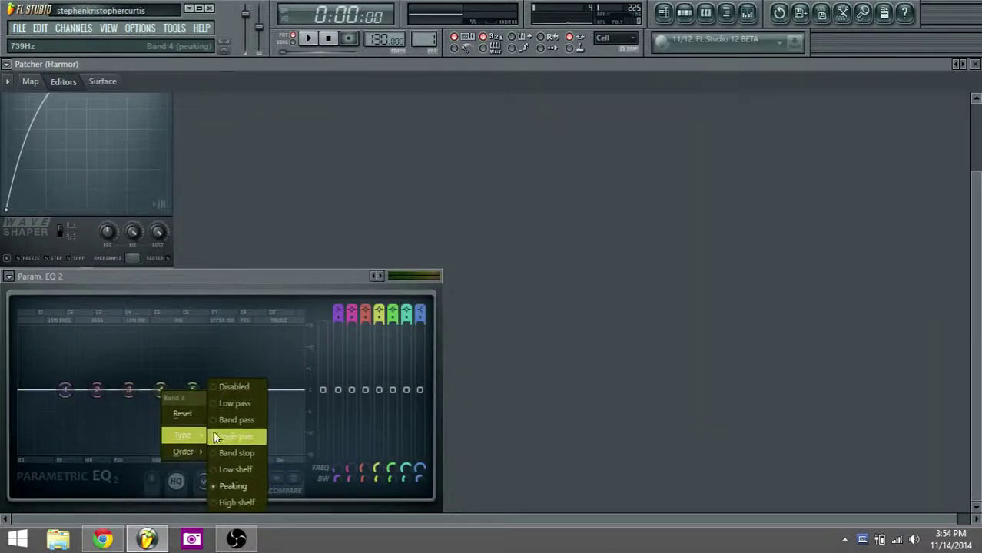
left_click(230, 420)
mouse_move(160, 390)
left_mouse_down()
mouse_move(125, 390)
mouse_move(162, 391)
left_mouse_up()
- Change EQ band 5 to Band stop, shift band 4 lower in frequency, and move band 5 up beside band 6
right_click(192, 391)
mouse_move(231, 436)
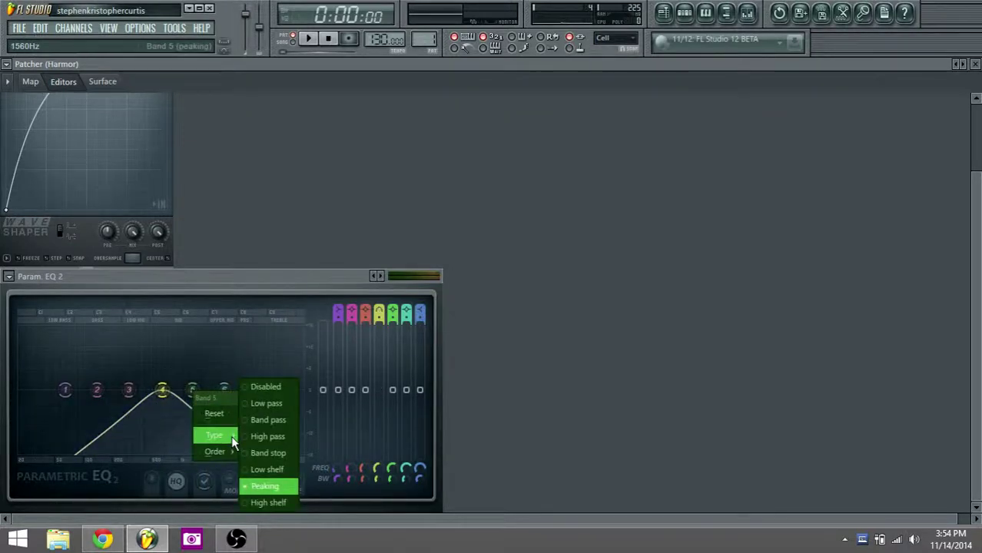
left_click(268, 453)
left_click_drag(192, 390, 146, 390)
- Activate the frequency parameters of EQ bands 4 and 5 for use as Patcher inputs
right_click(385, 470)
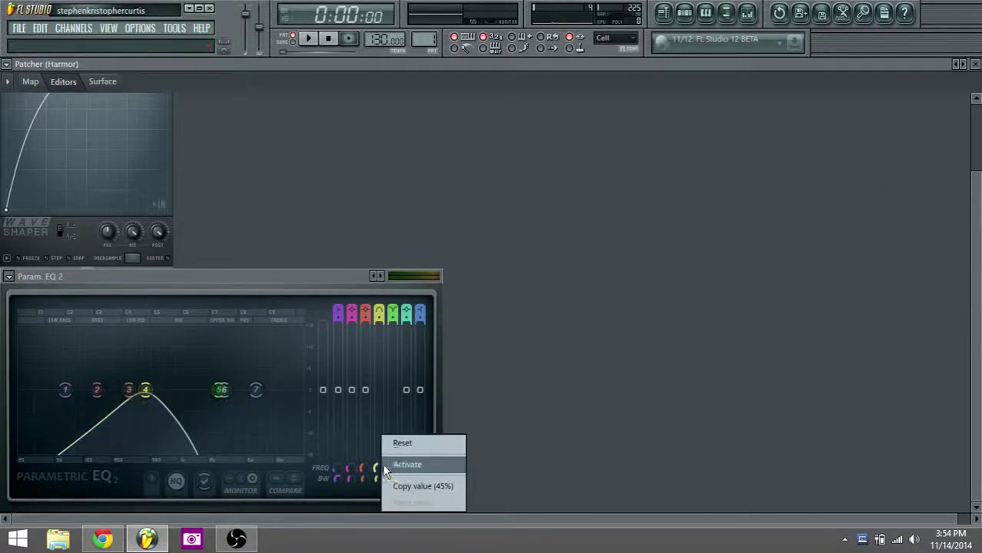
left_click(423, 465)
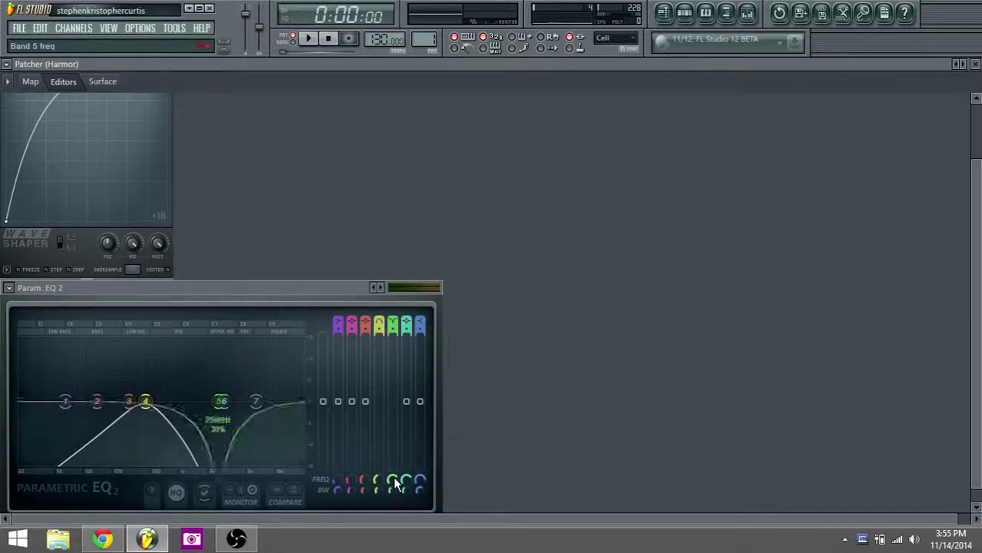
right_click(396, 477)
left_click(423, 471)
- Create automation clips for the frequency parameters of EQ bands 4 and 5
right_click(372, 478)
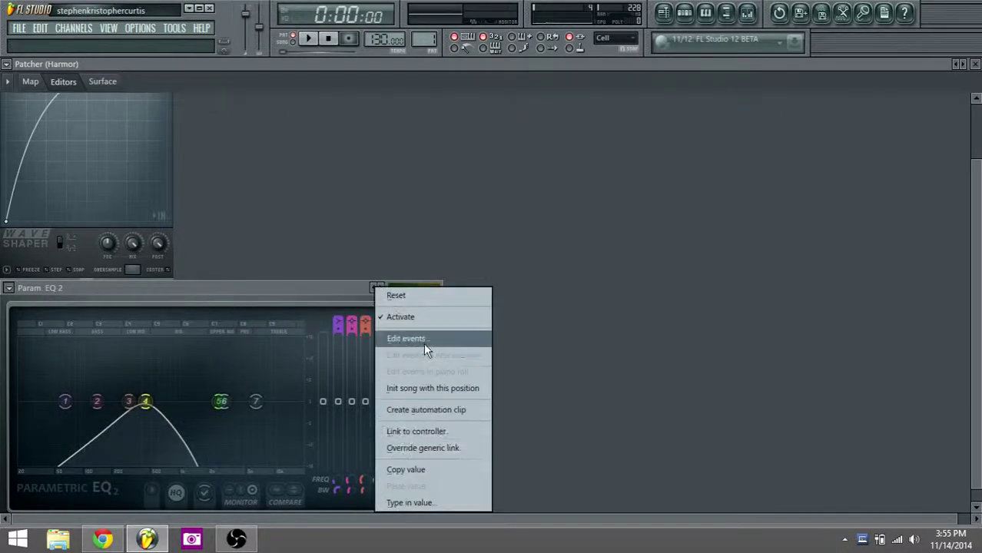
left_click(432, 412)
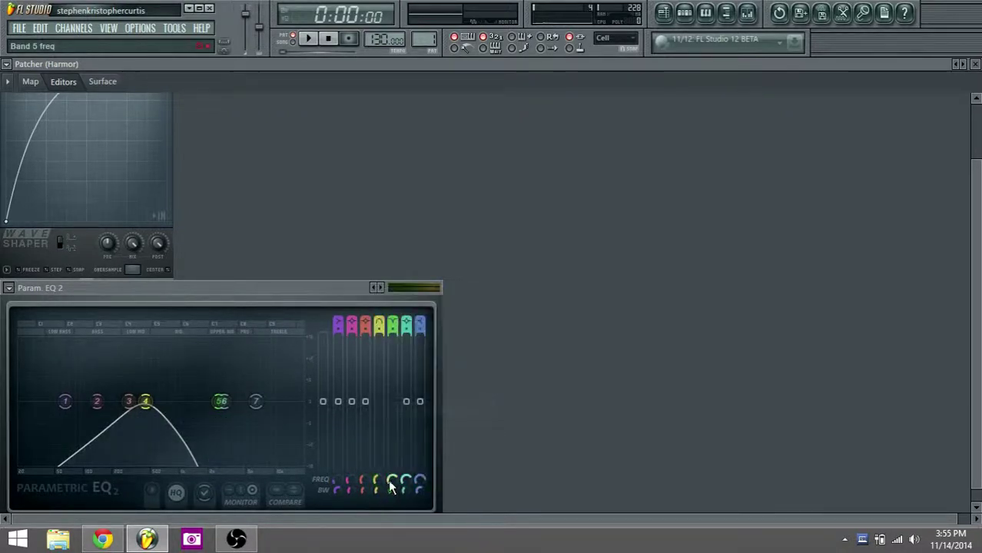
right_click(392, 480)
left_click(429, 412)
- Readjust the WaveShaper curve's point 1 to 2 tension to about 35%
left_click(31, 81)
left_click(134, 212)
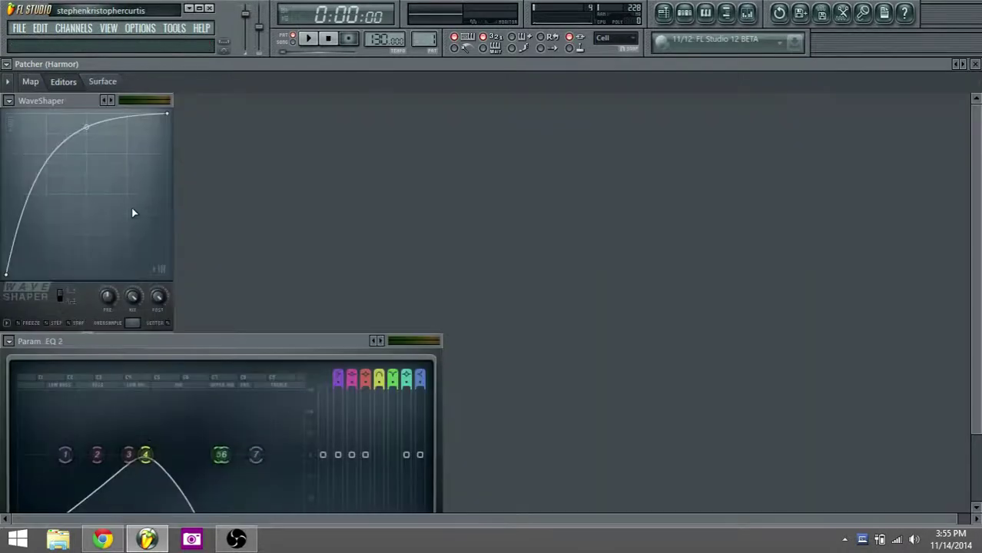
left_click_drag(92, 139, 90, 121)
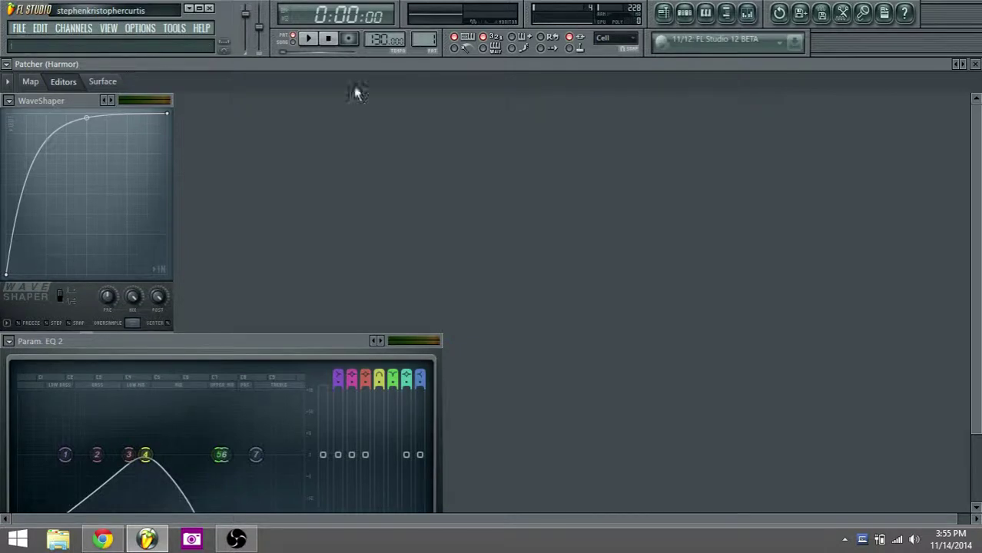
left_click_drag(85, 120, 85, 132)
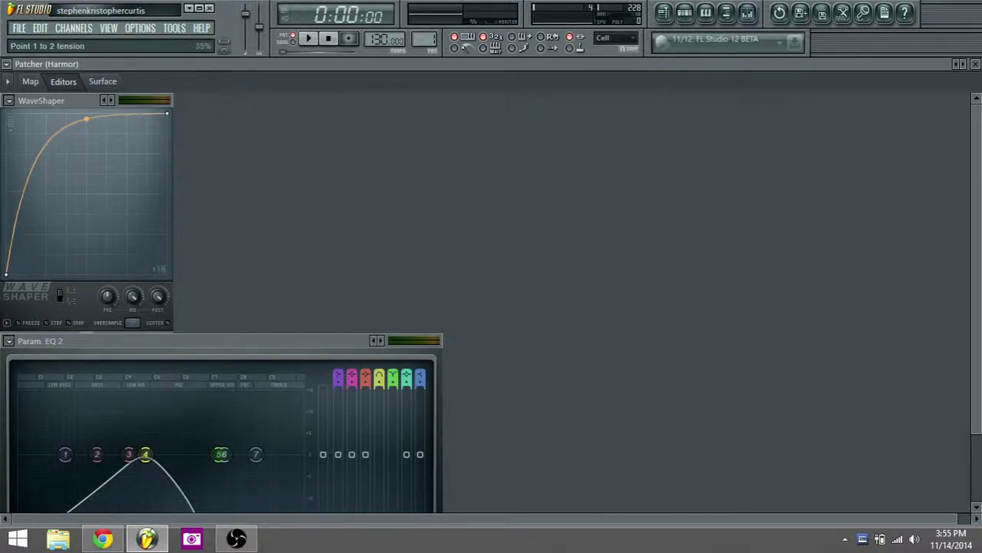
- Rearrange the Patcher map, moving To FL Studio far from the chain and shifting Param. EQ 2 and WaveShaper slightly
left_click(31, 81)
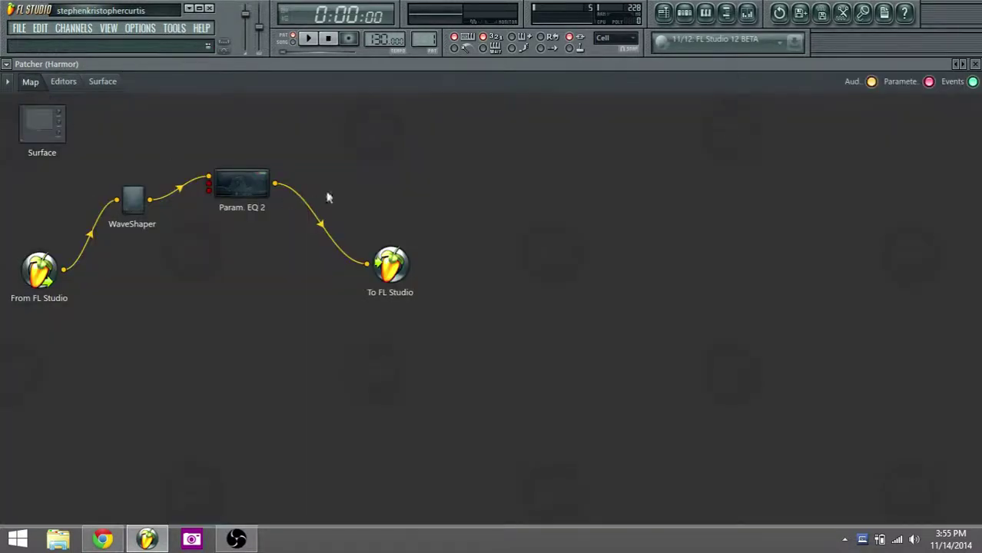
left_click_drag(390, 266, 882, 237)
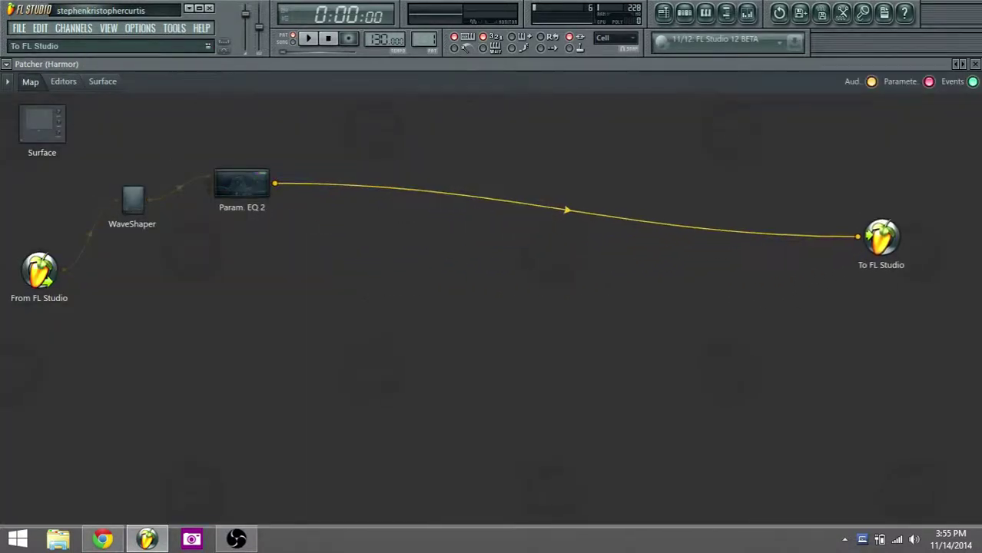
left_click_drag(244, 187, 238, 198)
left_click_drag(131, 208, 110, 225)
- Show the playlist and the step sequencer with all channels listed, and open the Harmor channel's piano roll
left_click(664, 13)
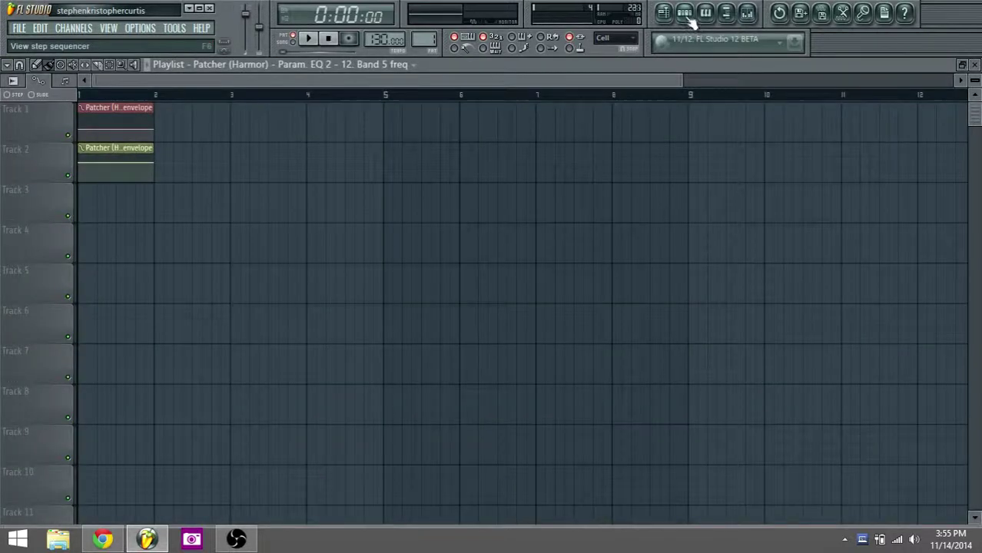
left_click(684, 13)
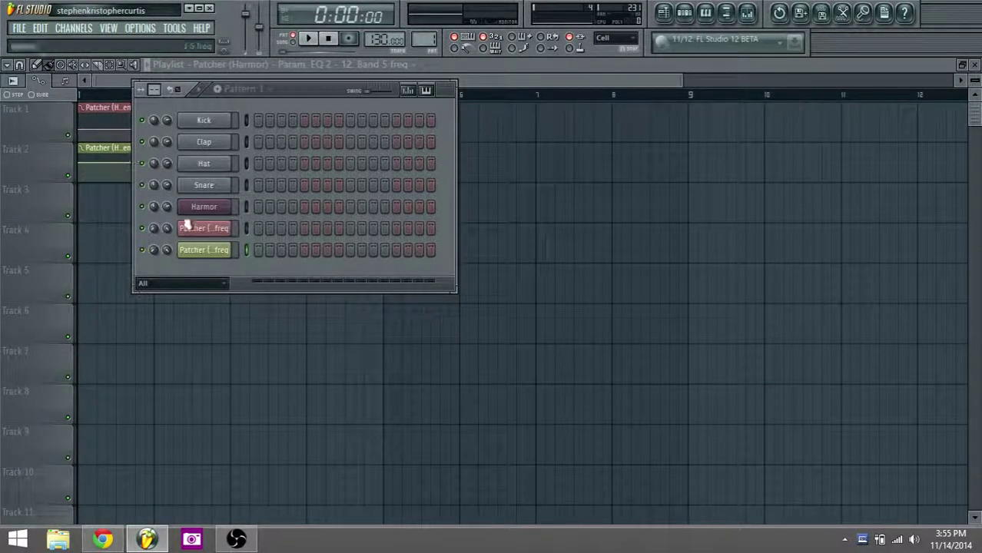
left_click(213, 282)
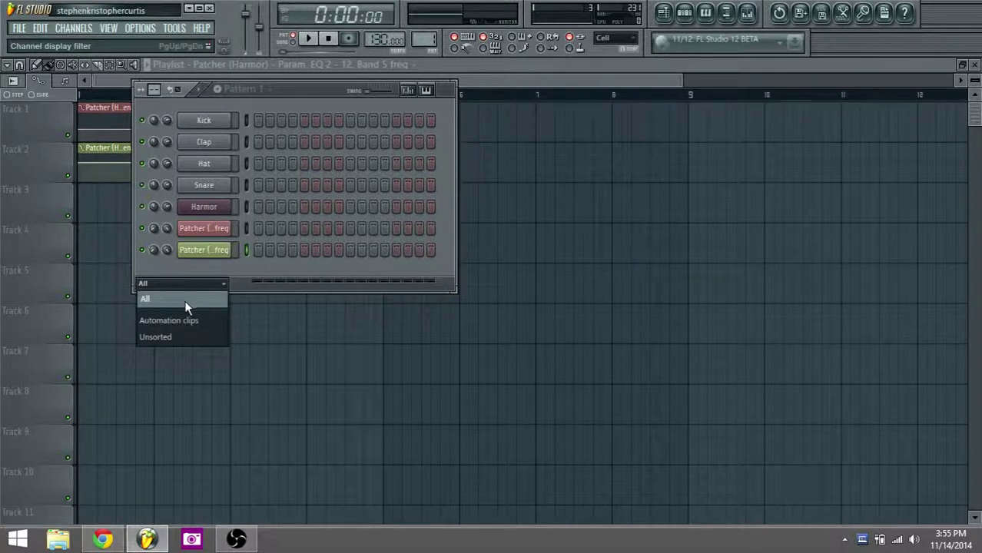
left_click(184, 300)
right_click(205, 207)
left_click(254, 209)
- Audition Harmor on the piano roll keys, working from around C#5 down to A2
left_click(27, 264)
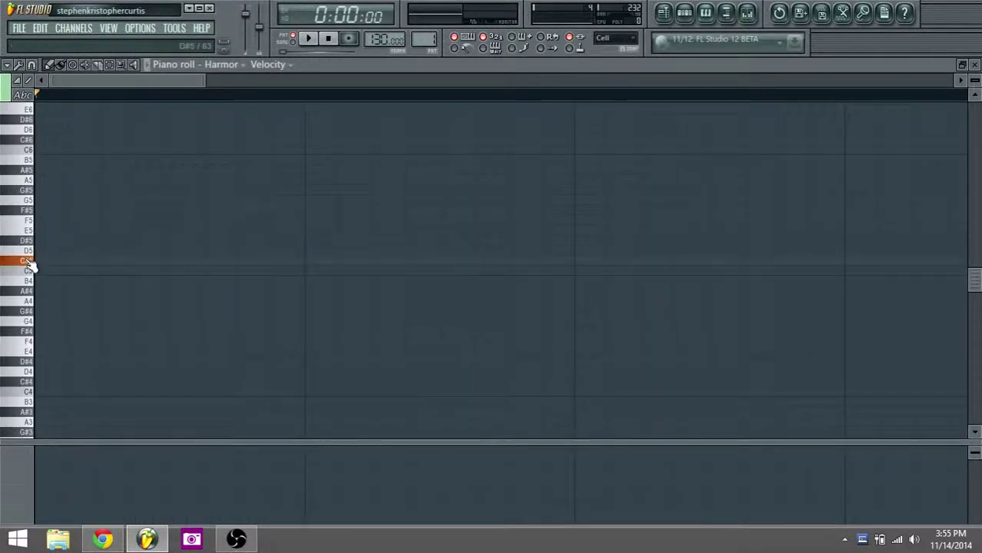
left_click_drag(27, 262, 30, 304)
scroll(32, 304, "down", 3)
left_click_drag(31, 265, 23, 336)
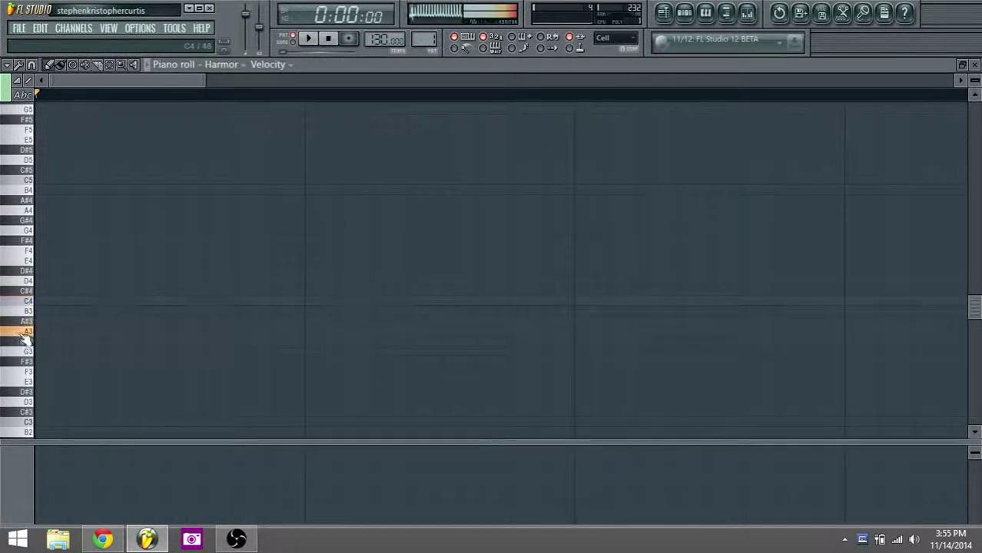
scroll(32, 329, "down", 6)
left_click_drag(27, 290, 30, 315)
left_click(30, 273)
- Draw an A2 note at the start of bar 1 and lengthen it to half a bar
left_click(36, 271)
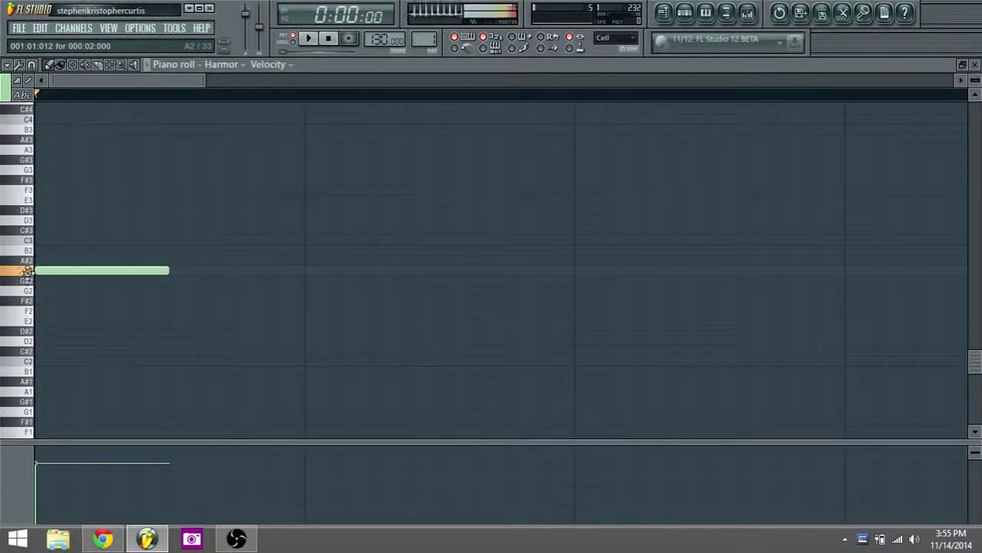
left_click_drag(170, 280, 293, 282)
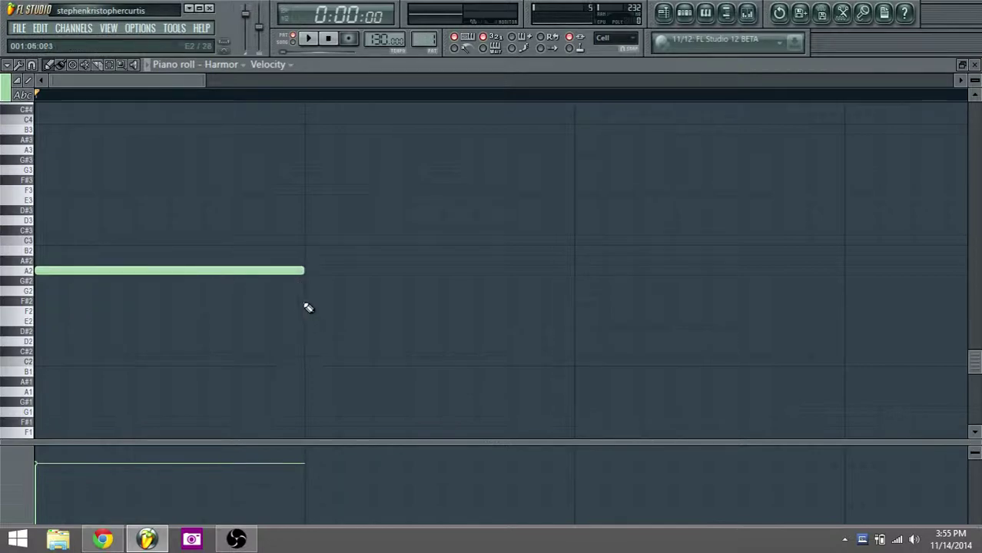
scroll(307, 308, "down", 3)
left_click_drag(166, 279, 258, 283)
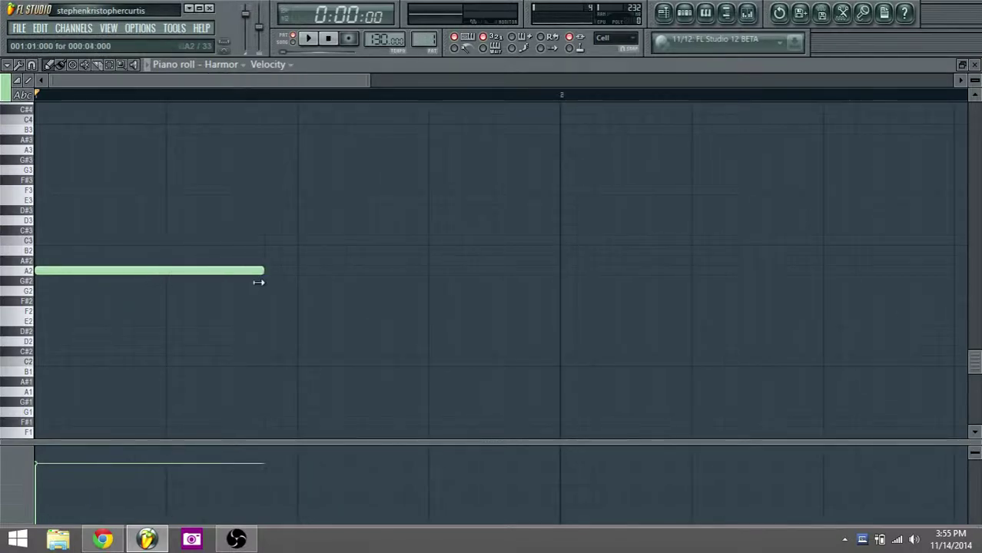
- Return to Harmor's piano roll and draw a one-beat F3 note on beat 2 of bar 1
left_click(666, 12)
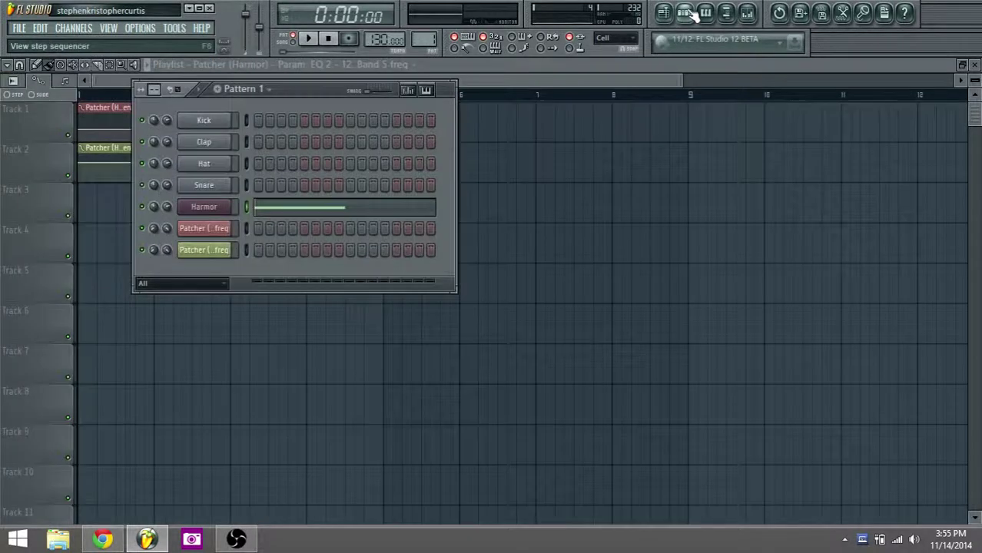
left_click(316, 209)
scroll(226, 246, "down", 4)
scroll(36, 254, "up", 6)
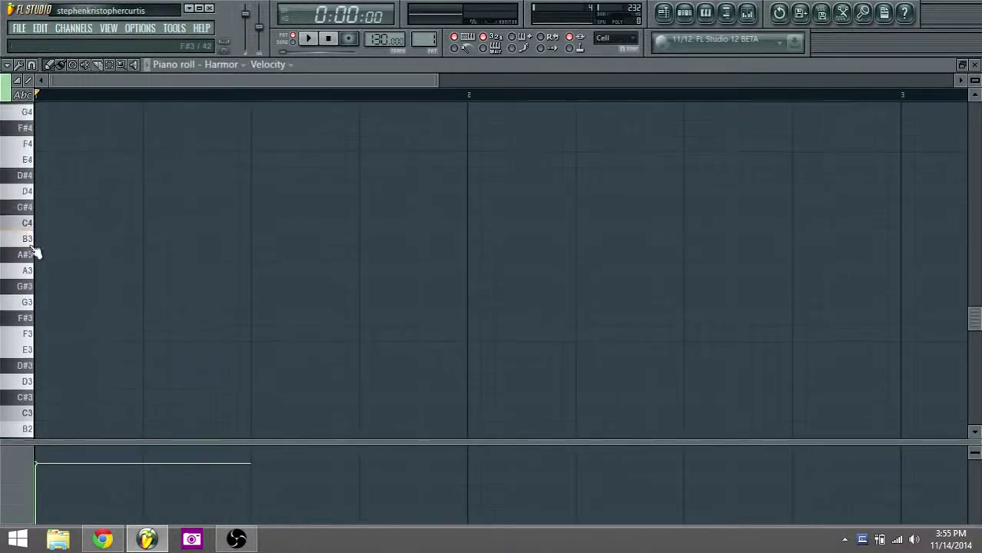
scroll(35, 303, "down", 3)
left_click(157, 190)
left_click_drag(157, 186, 145, 187)
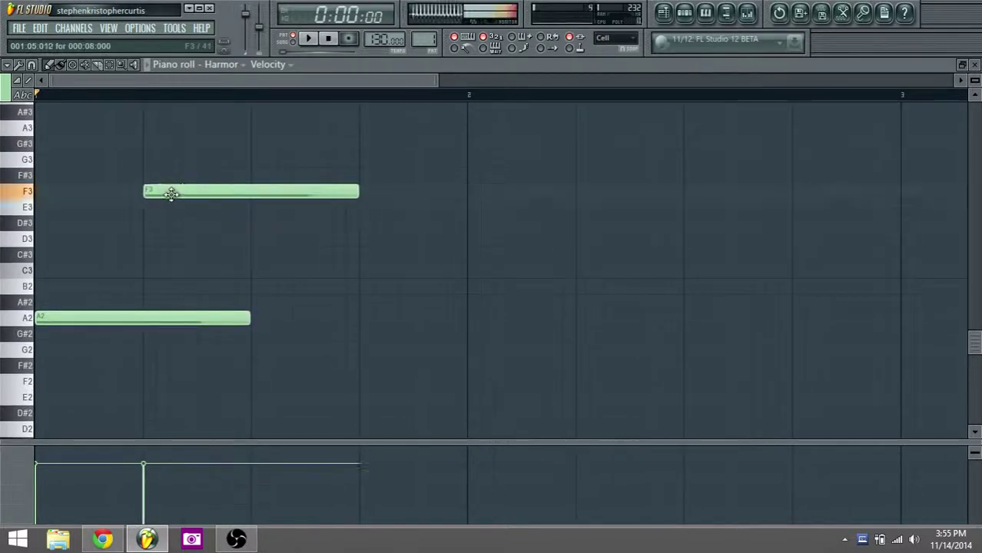
left_click_drag(359, 195, 275, 212)
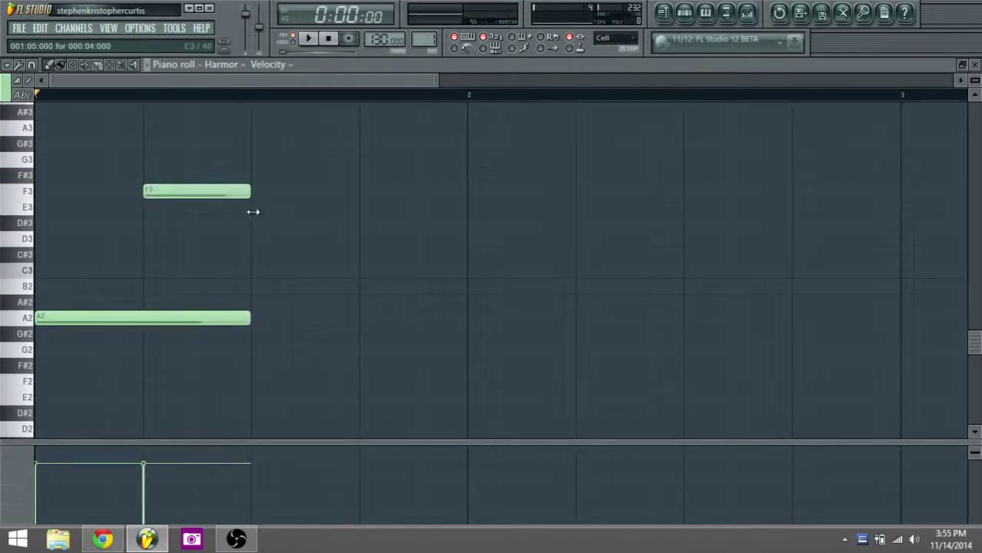
- Shorten the F3 note to one step and audition the pattern
double_click(222, 192)
left_click(355, 297)
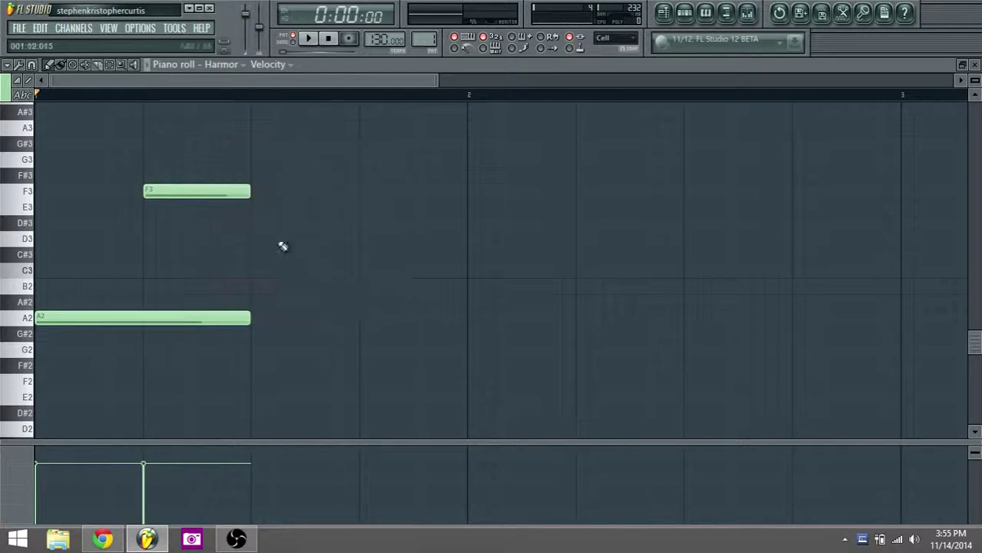
left_click_drag(248, 197, 199, 206)
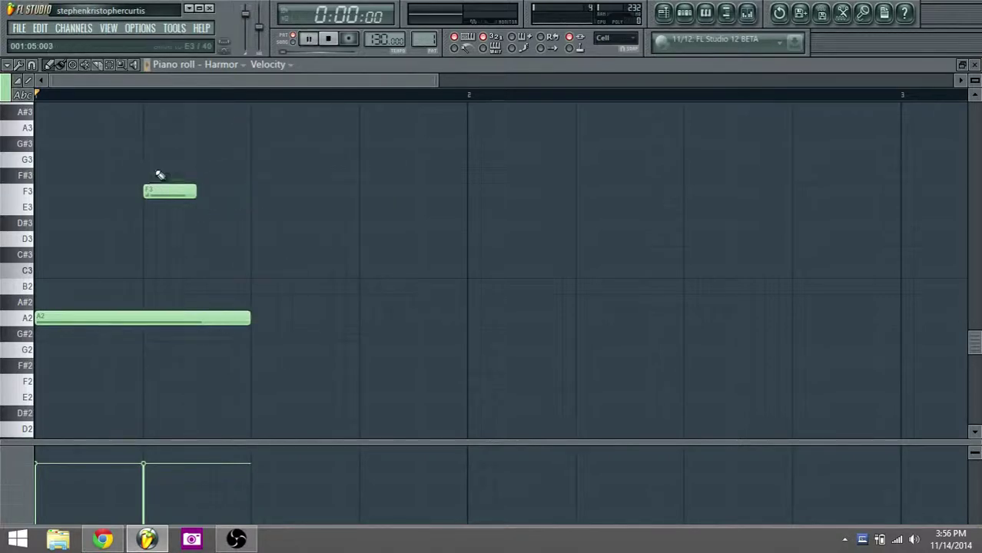
key("space")
scroll(185, 222, "up", 2)
scroll(187, 262, "down", 3)
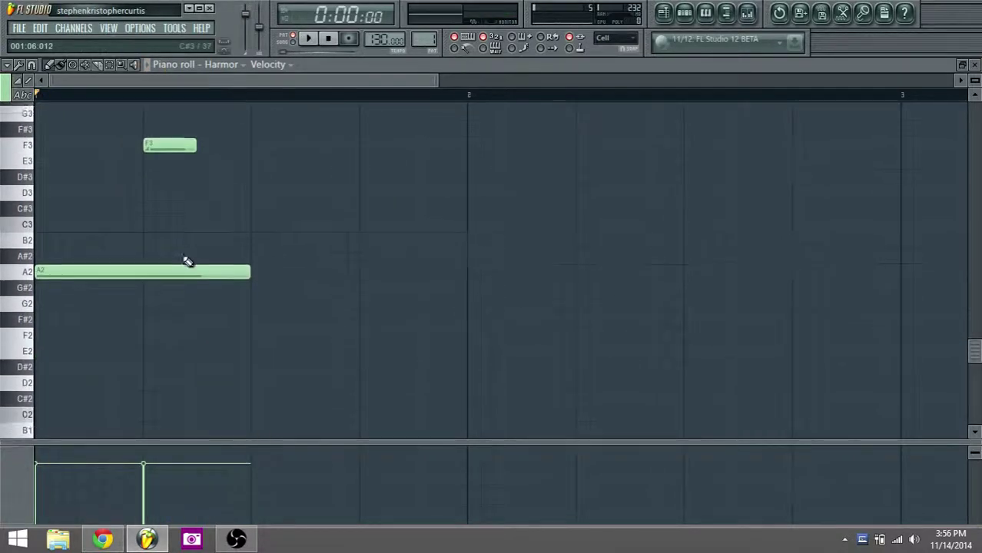
scroll(135, 169, "down", 2)
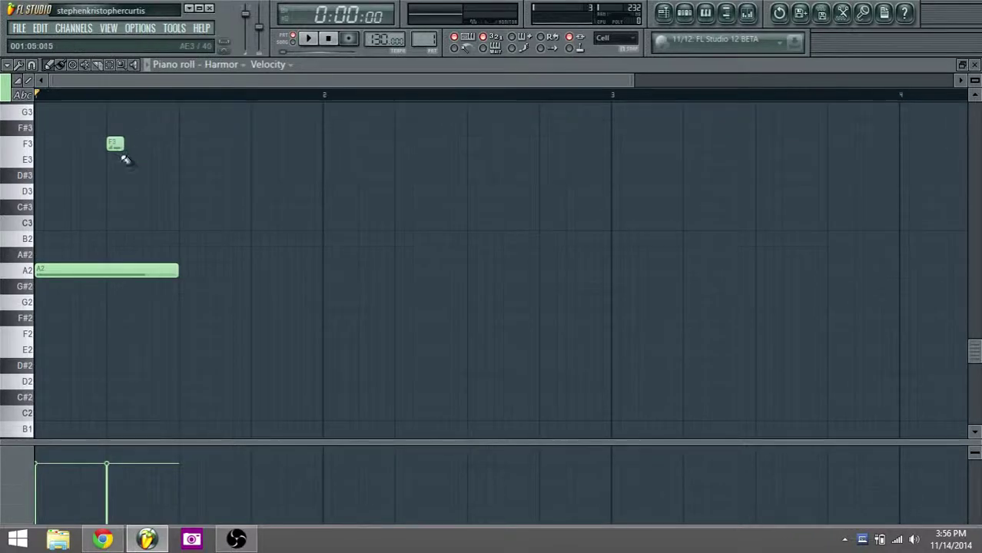
- Add one-step F2 and A2 notes on beats 3 and 4, and lengthen the sustained A2 note to a full bar
left_click(185, 332)
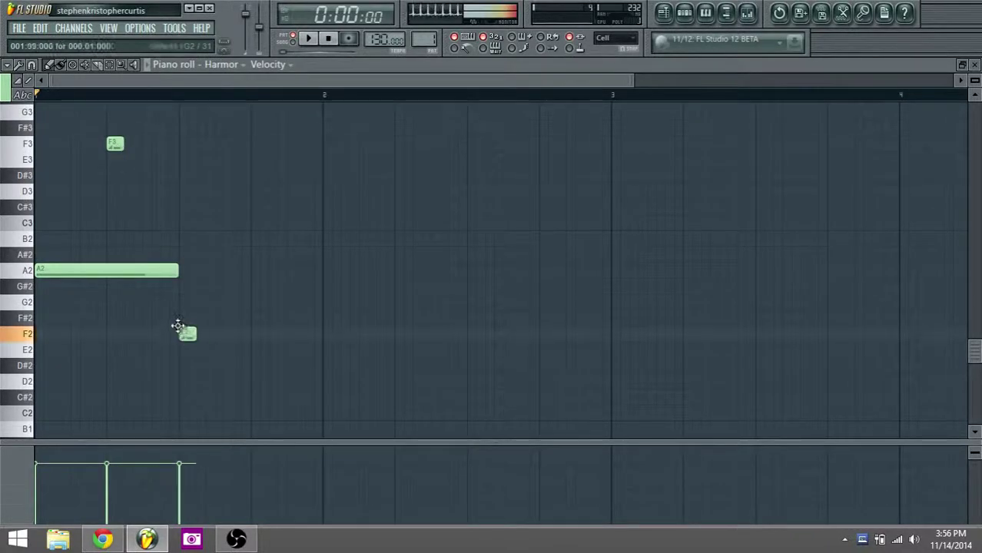
left_click_drag(192, 272, 323, 272)
left_click(265, 255)
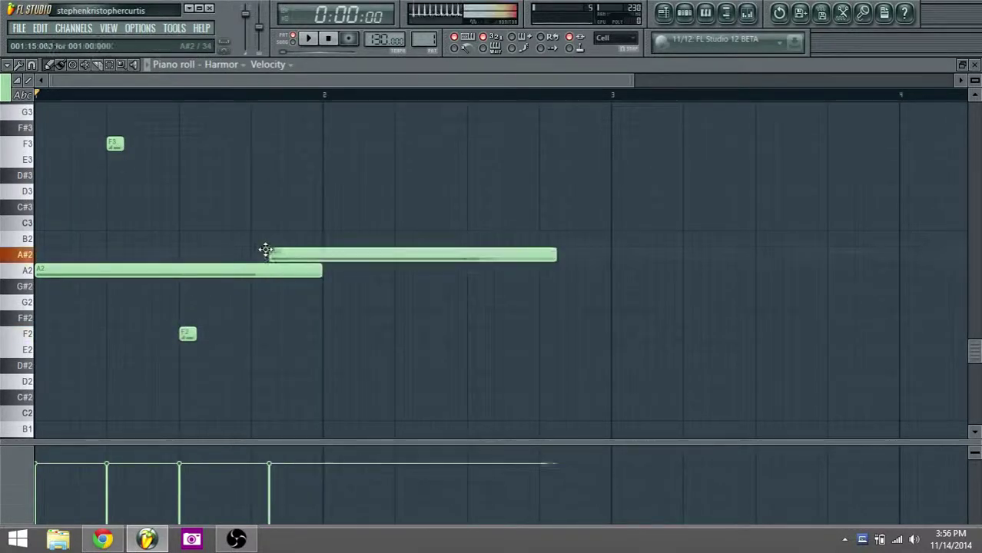
right_click(265, 255)
left_click_drag(252, 255, 252, 272)
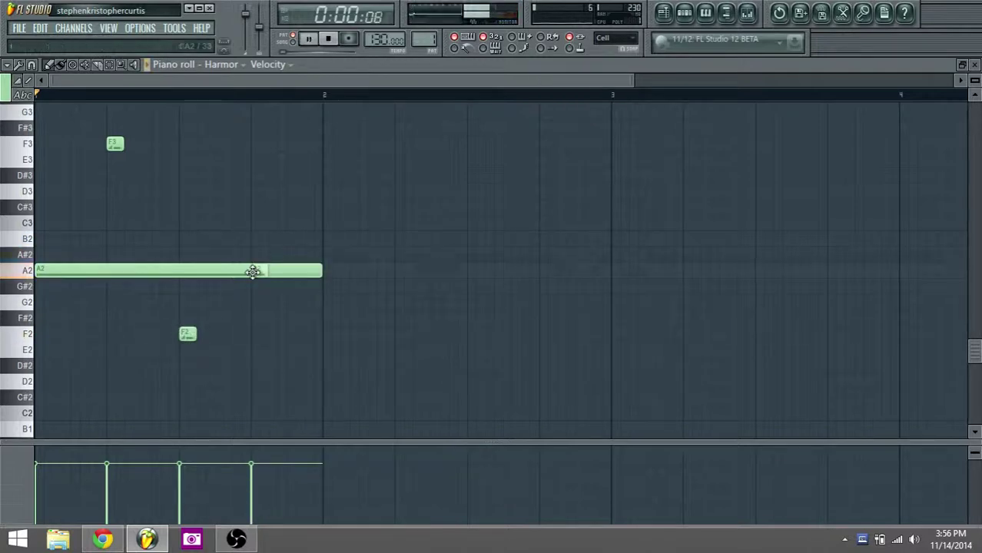
key("space")
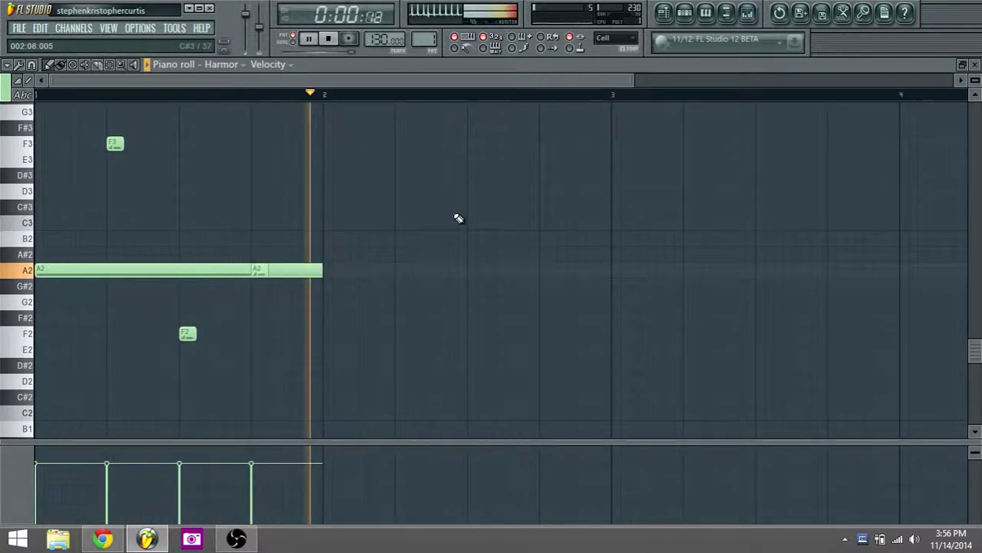
key("space")
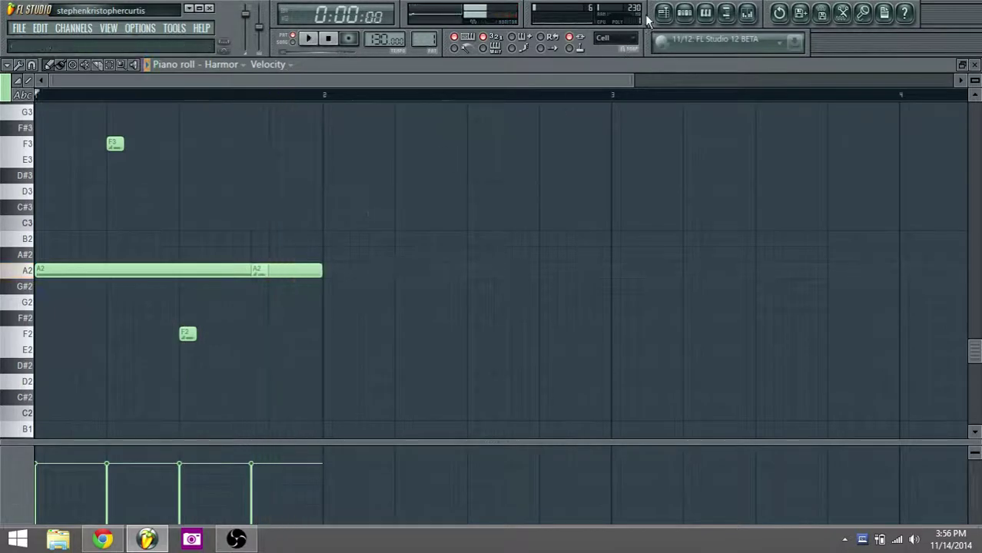
- Shape the Band 5 freq automation on Track 2 with a zero start, a peak near beat 2.5 and a zero point near beat 3.5
left_click(682, 17)
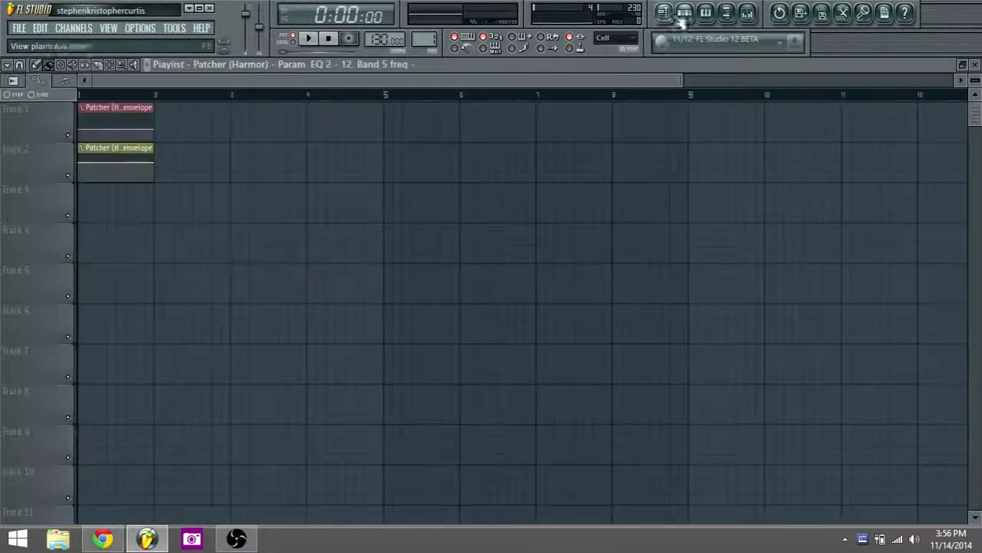
left_click_drag(80, 163, 73, 190)
key("space")
right_click(108, 157)
right_click(126, 180)
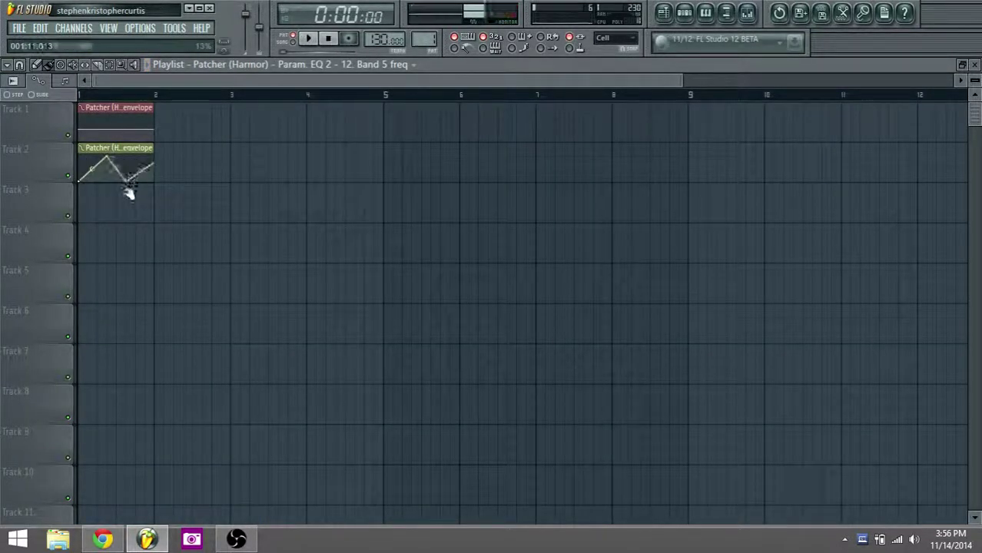
- Switch to song mode and shape the Band 4 freq automation to rise from zero to a peak at beat 3, dropping straight to zero
left_click(292, 41)
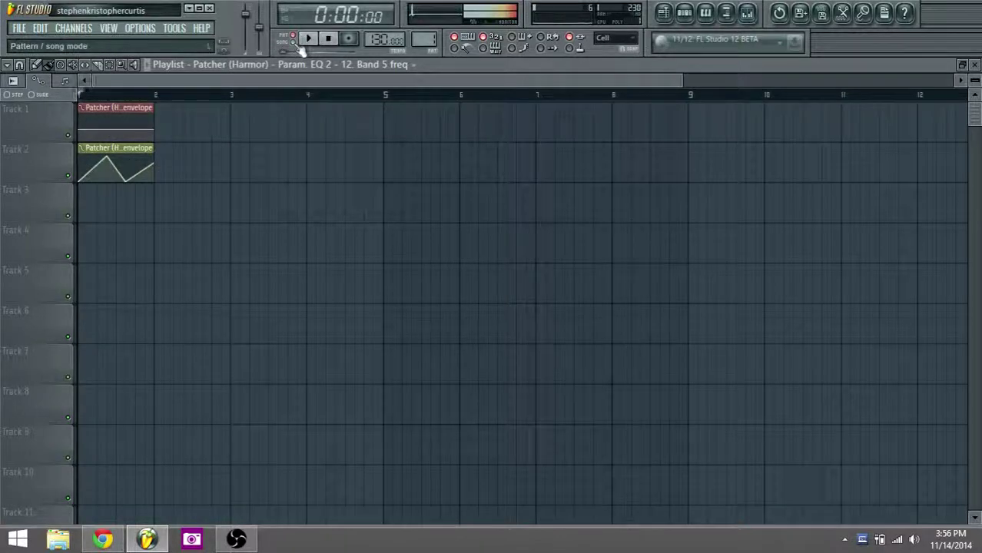
left_click_drag(80, 129, 117, 142)
key("space")
right_click(116, 116)
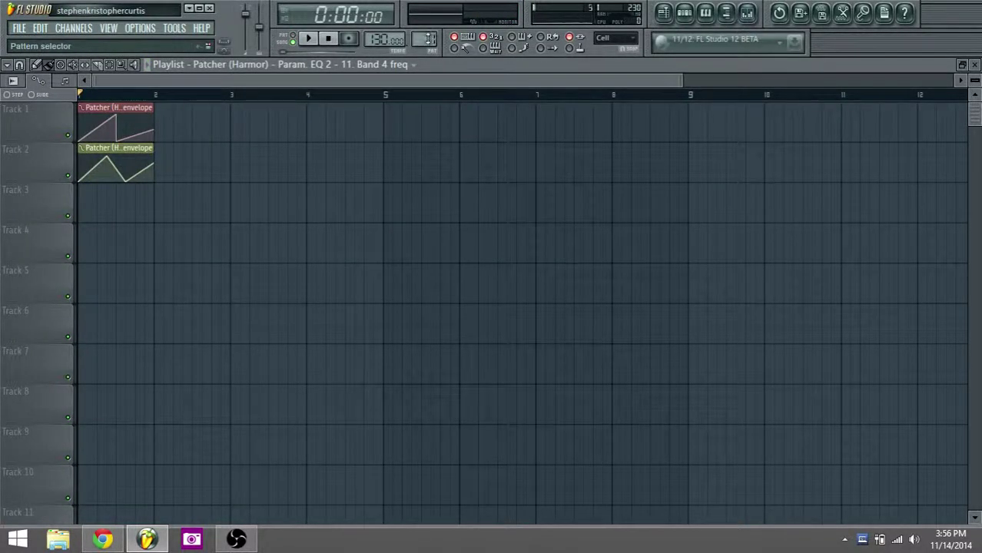
- Place Pattern 1 at the start of bar 1 on Track 3 and play the arrangement
left_click(425, 40)
left_click(456, 48)
left_click(92, 201)
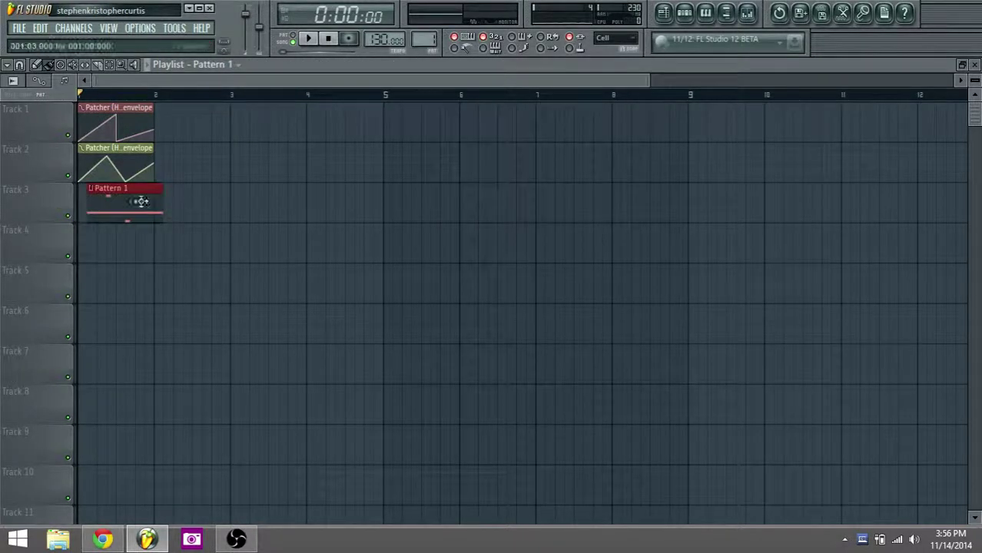
left_click_drag(140, 201, 83, 201)
key("space")
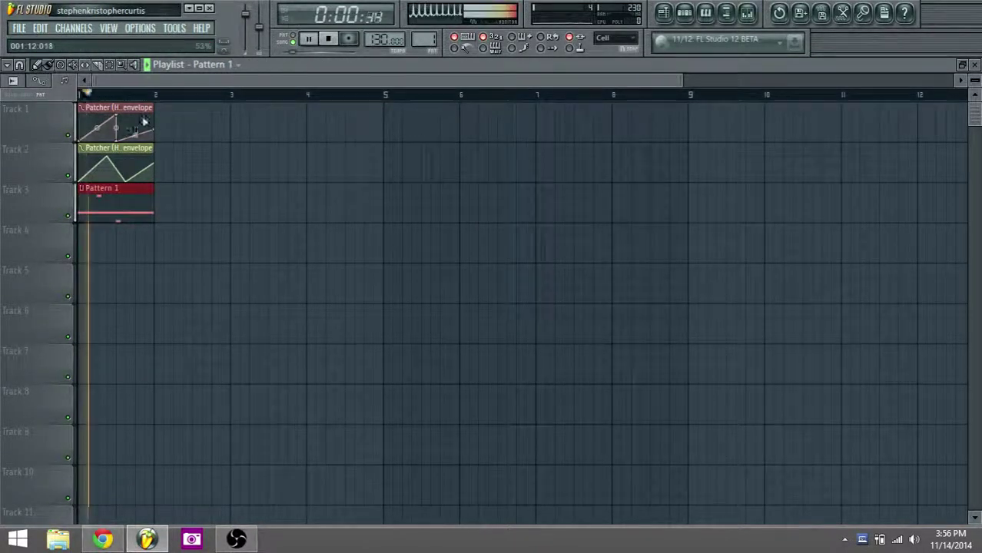
scroll(142, 76, "up", 1)
key("space")
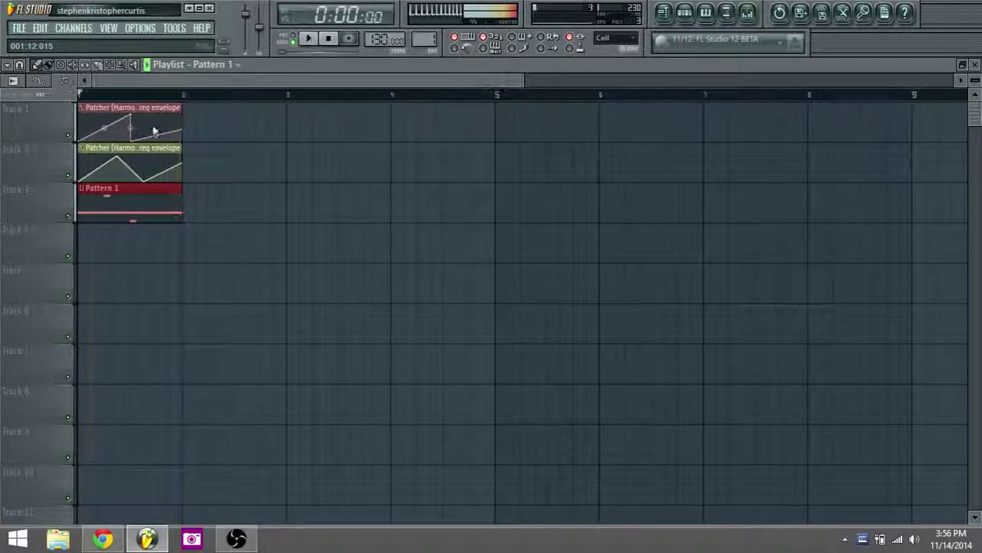
- Move the Band 4 freq automation's peak earlier to beat 2 and play the result
left_click_drag(130, 116, 104, 115)
key("space")
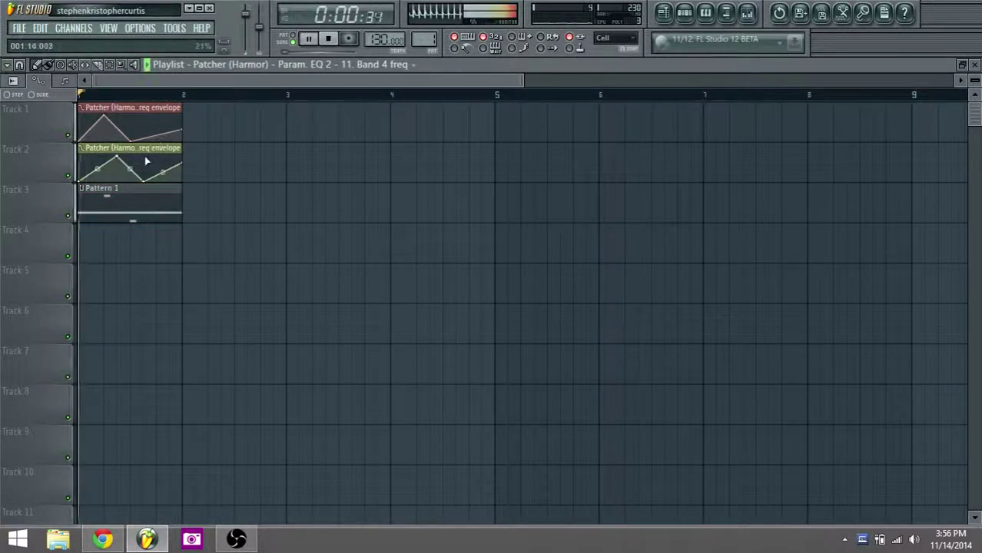
key("space")
- Reshape the Band 5 freq automation into a zigzag that starts high and falls to zero at beat 2 and again near beat 3.75
left_click_drag(118, 156, 163, 156)
key("space")
key("space")
key("space")
key("space")
key("space")
right_click(152, 177)
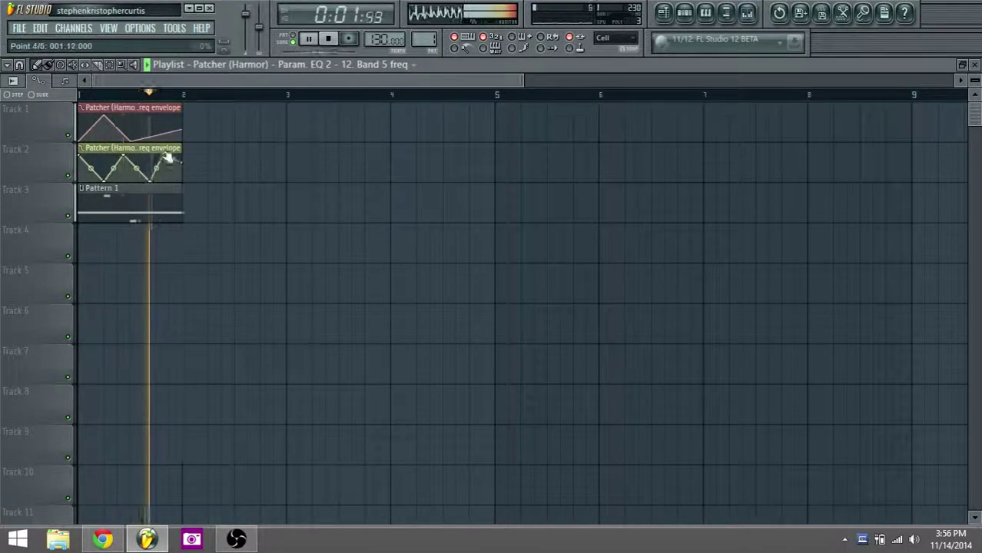
- Move the Band 4 freq automation's first peak close to the clip start and add a second peak around beat 4
left_click_drag(91, 126, 85, 114)
key("space")
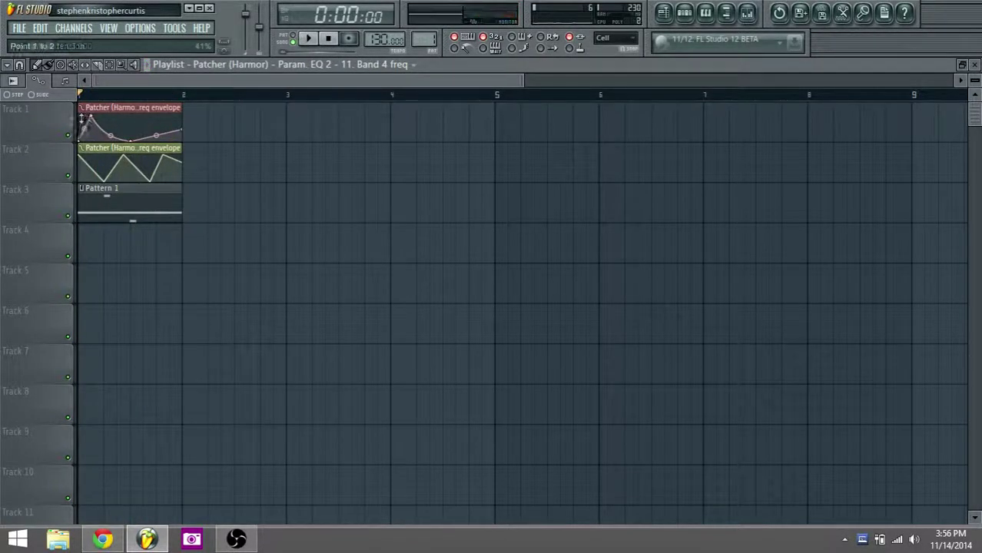
key("space")
key("space")
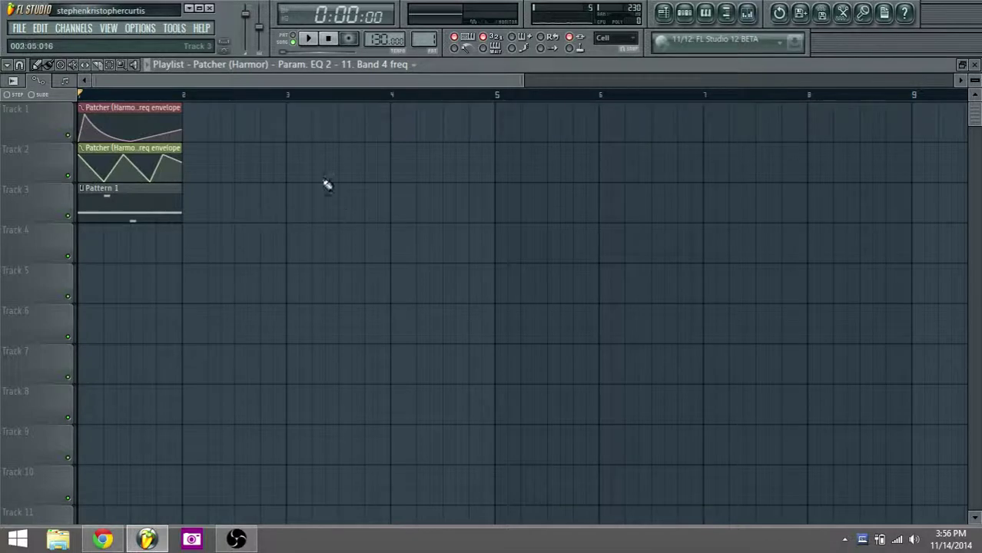
left_click_drag(152, 126, 157, 114)
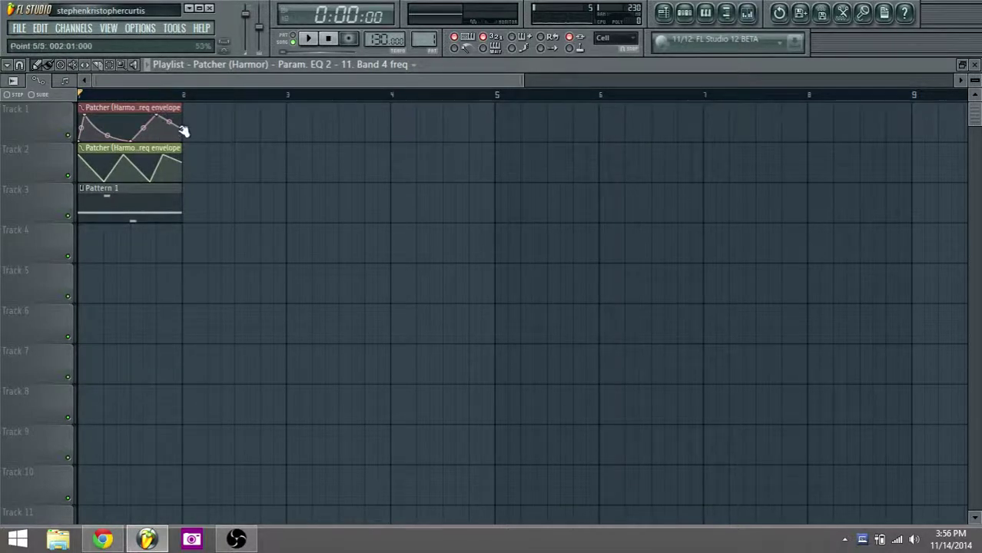
- Open the Param. EQ 2 editor in the Harmor mixer track's Patcher and watch the automated bands during playback
left_click(748, 14)
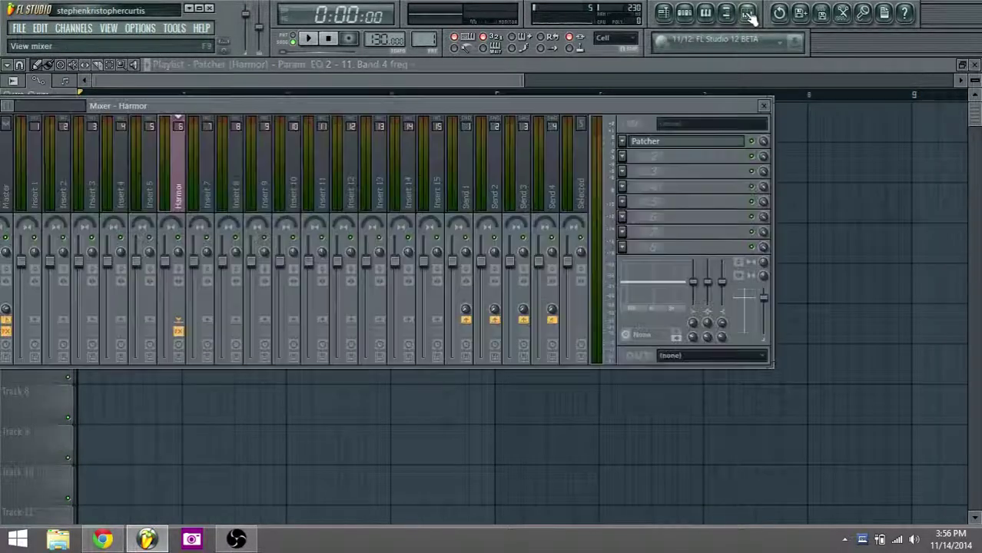
left_click(657, 144)
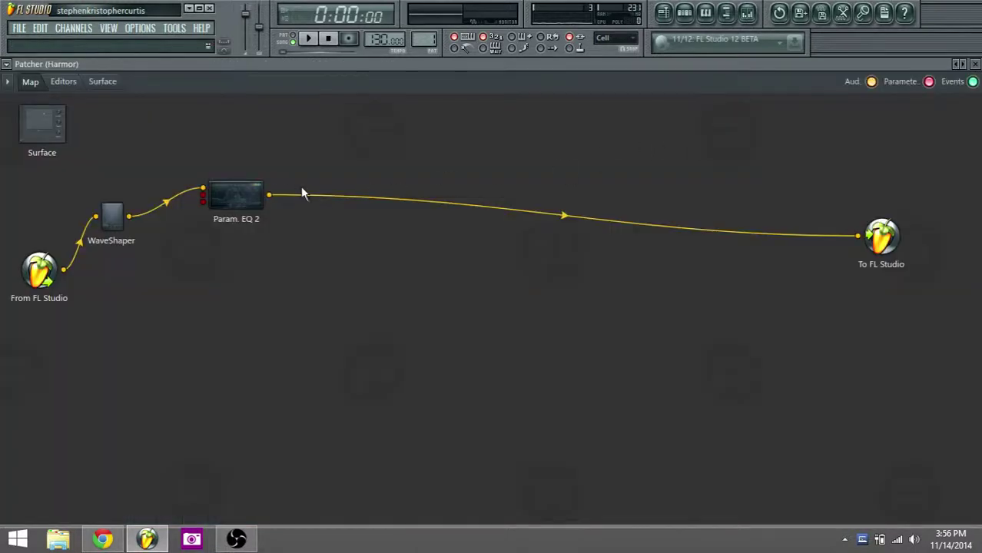
double_click(246, 194)
key("space")
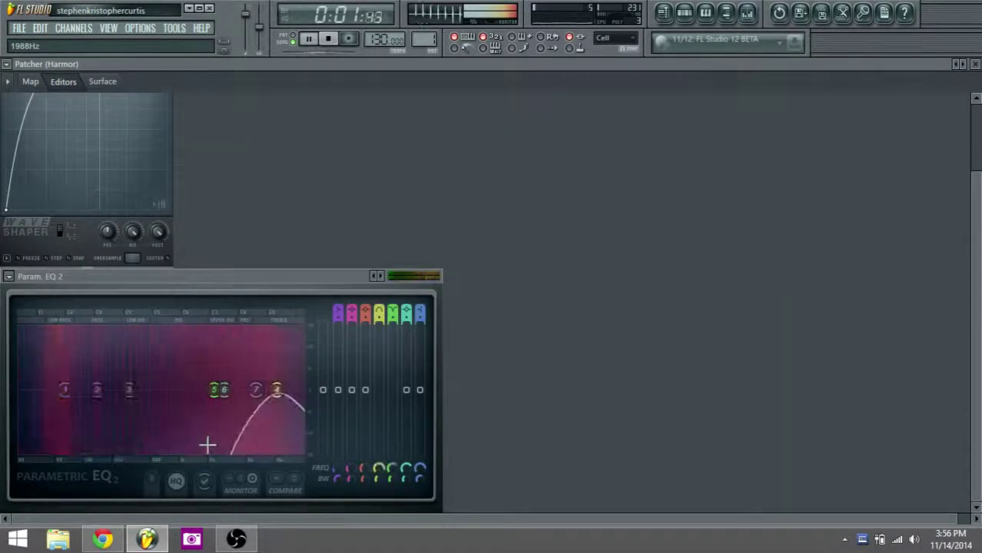
left_click(328, 38)
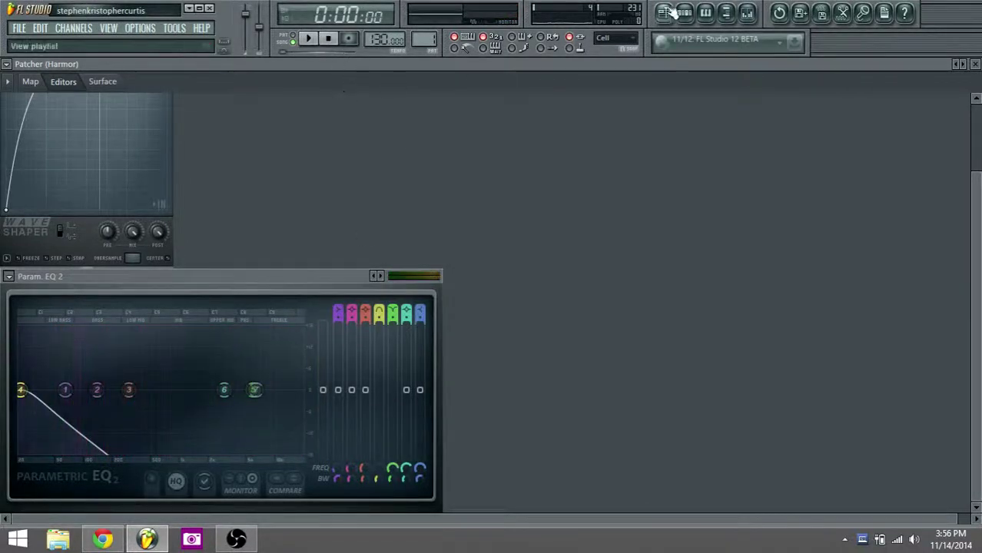
- Return to the playlist, move the Band 5 freq automation's first low point earlier to about beat 1.5, and play it
left_click(669, 14)
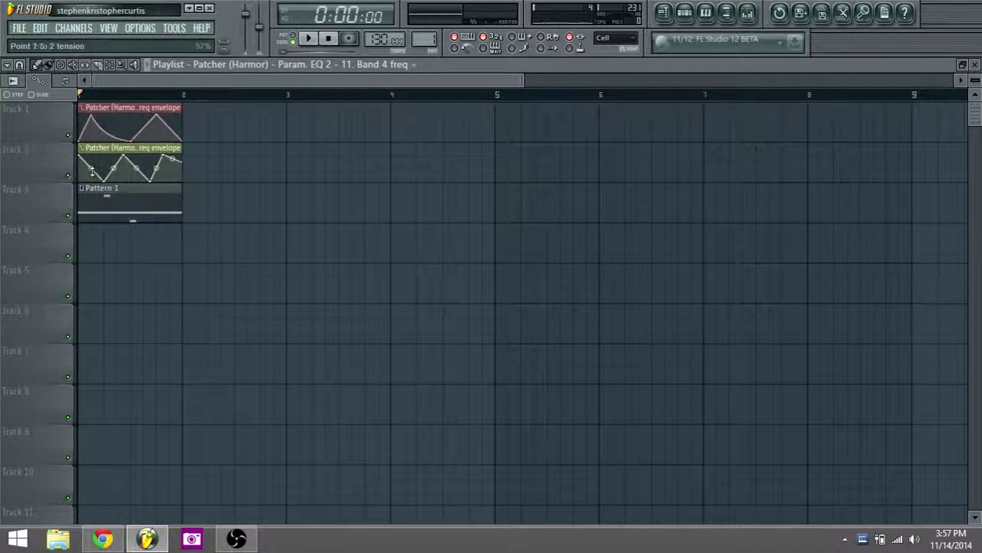
left_click_drag(110, 185, 94, 187)
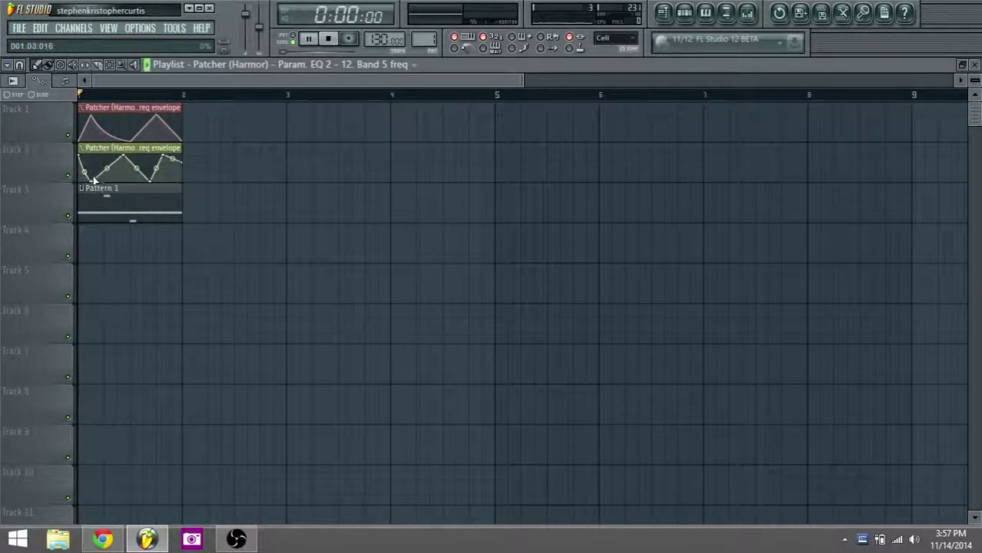
key("space")
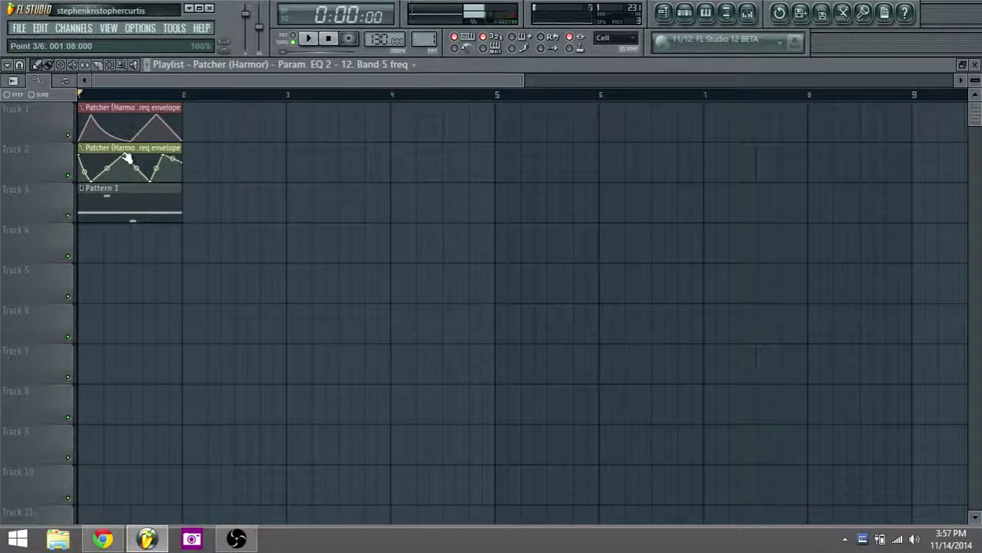
- Open the Harmor channel's synth interface and move its window higher so the envelope editor is fully visible
left_click(683, 14)
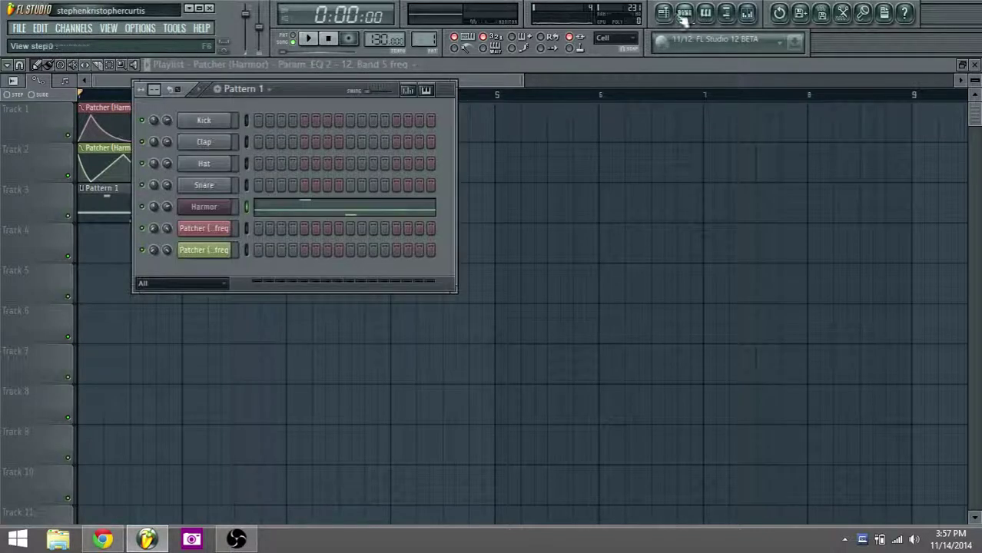
left_click(224, 213)
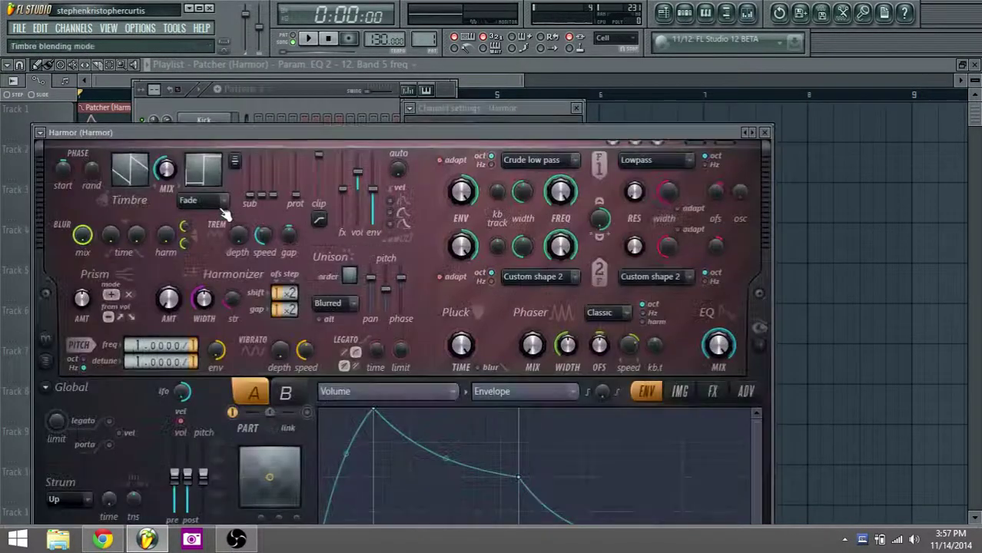
left_click_drag(401, 132, 443, 56)
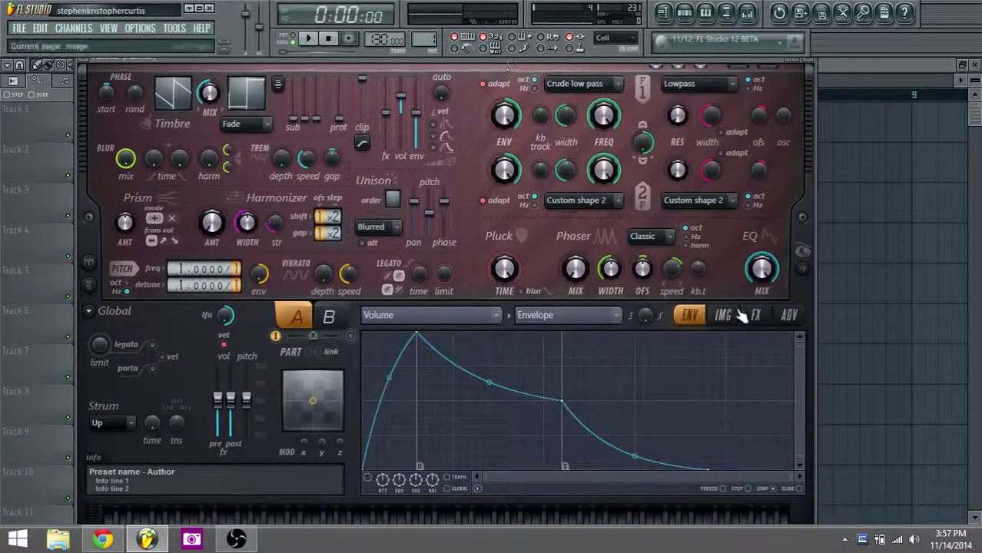
- Audition Cube distortion in Harmor's effects section, set the distortion to Log with a higher wet level, and raise the unison order
left_click(755, 315)
left_click(490, 355)
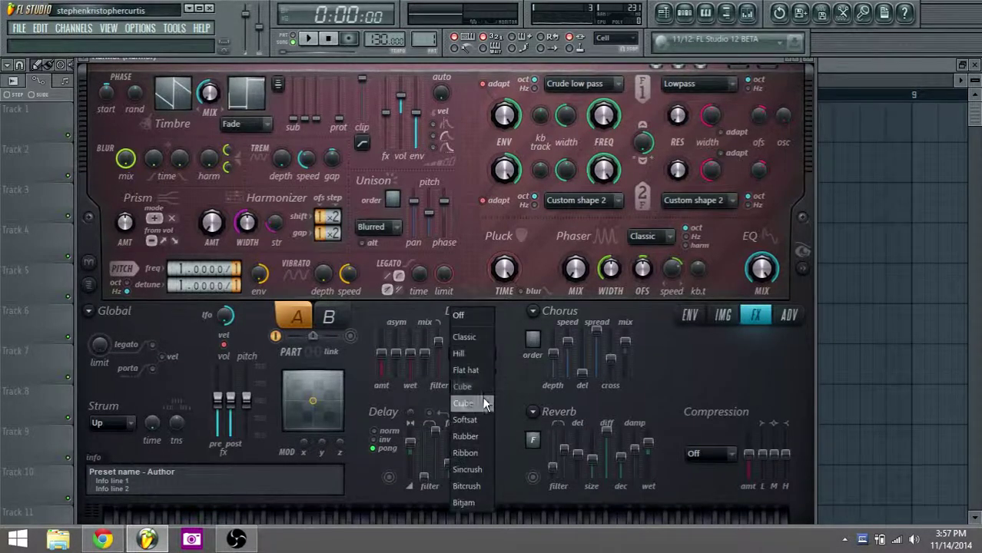
left_click(479, 388)
key("space")
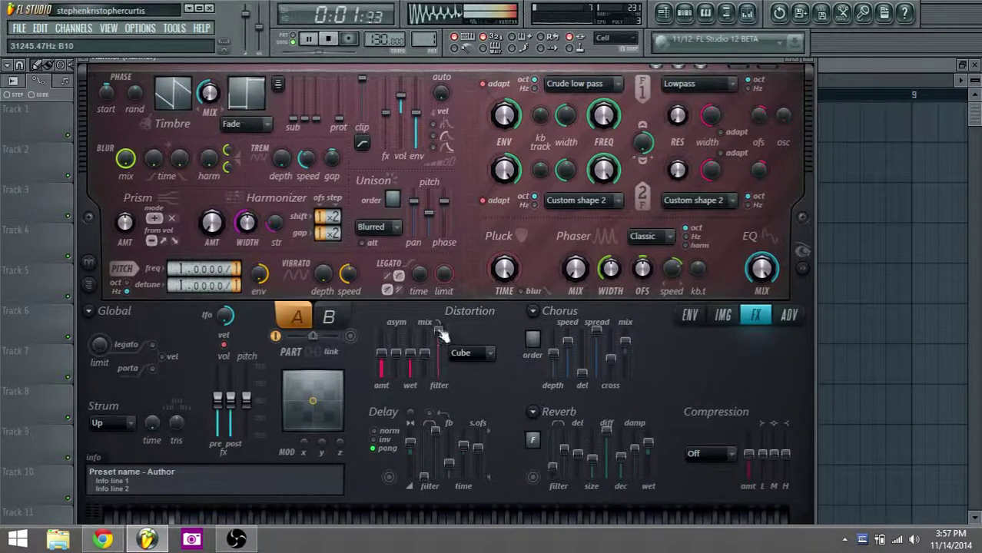
left_click(478, 353)
left_click(469, 403)
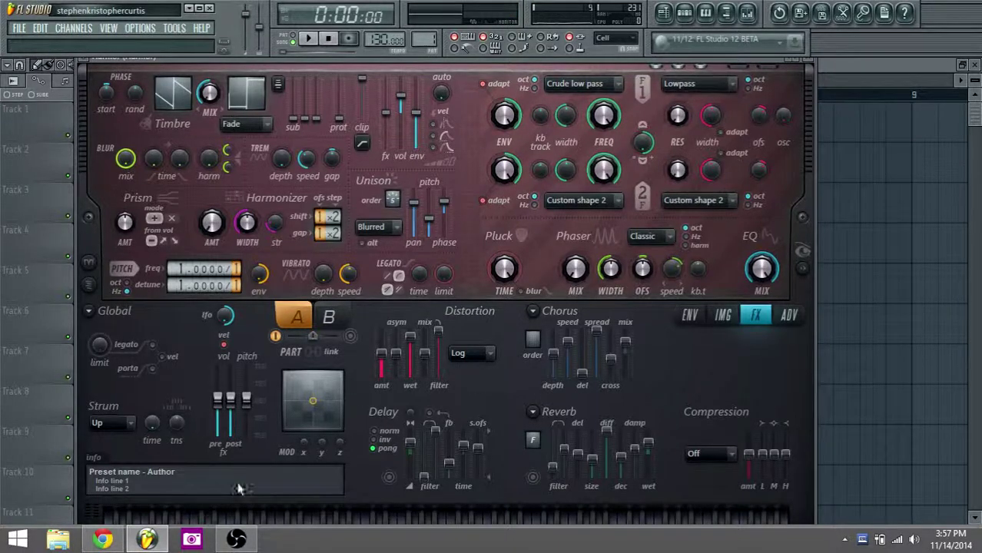
left_click(236, 540)
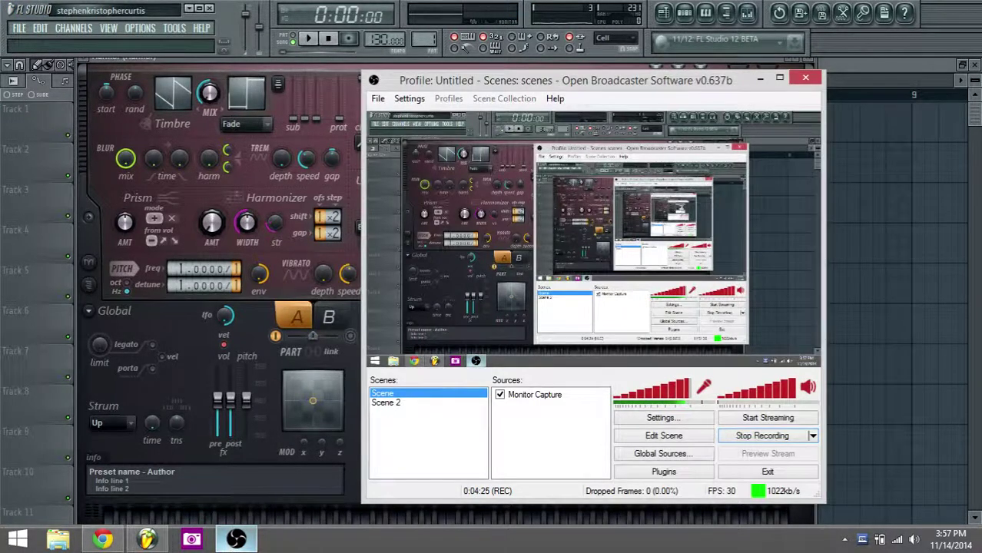
left_click(228, 265)
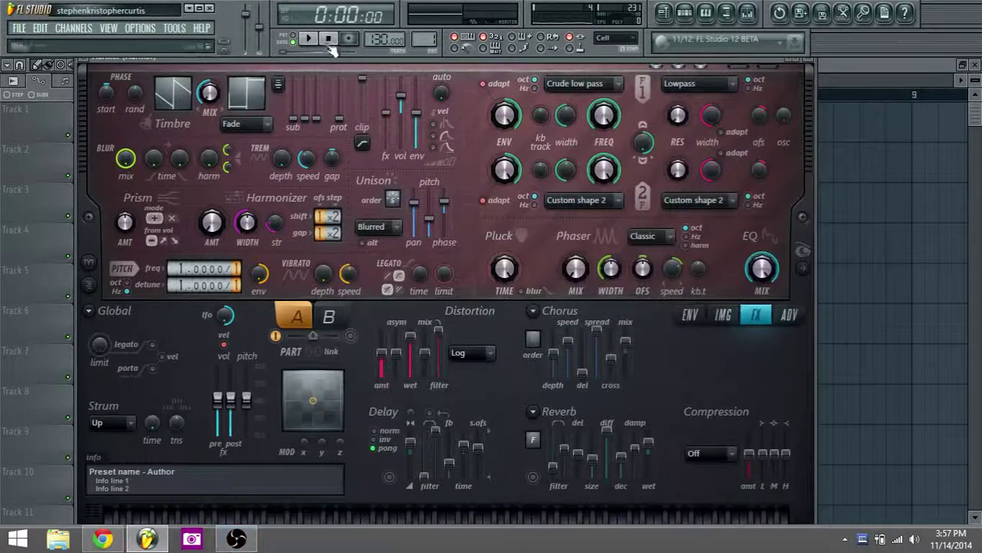
- In the playlist, add a low point and a peak mid-clip to the Band 5 freq automation and curve Band 4's second rise during playback
left_click(669, 17)
key("space")
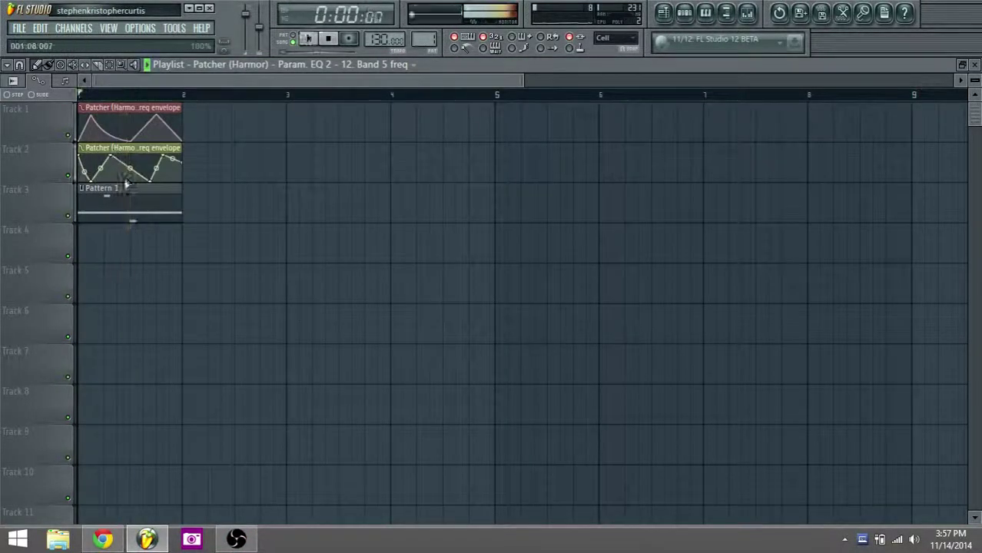
key("space")
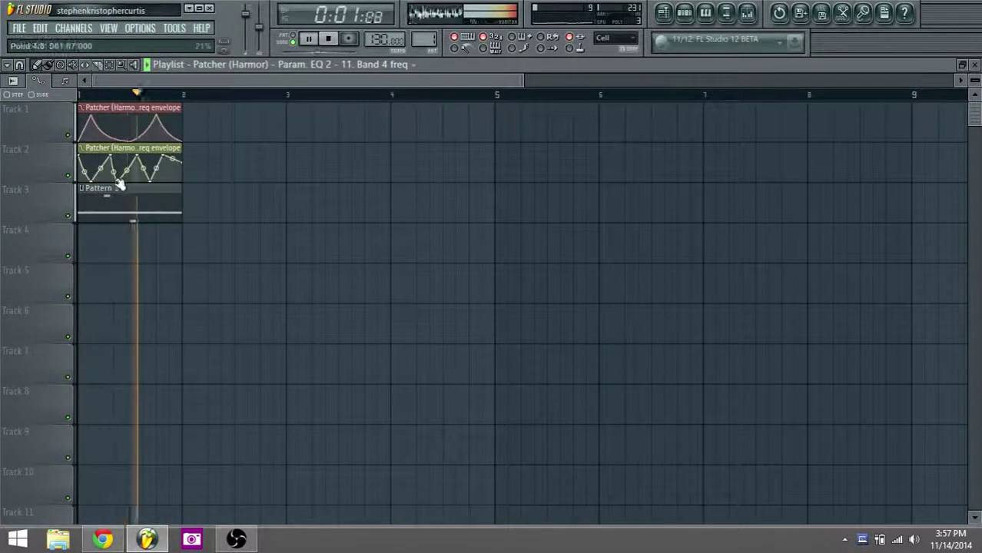
key("space")
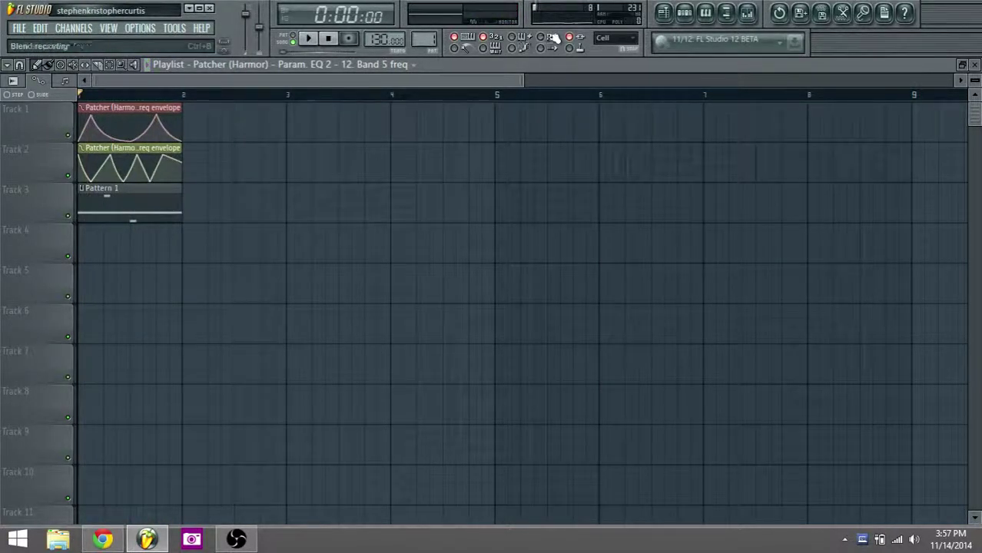
- Show the full mixer and load Edison into the first effect slot of the Master track
left_click(749, 14)
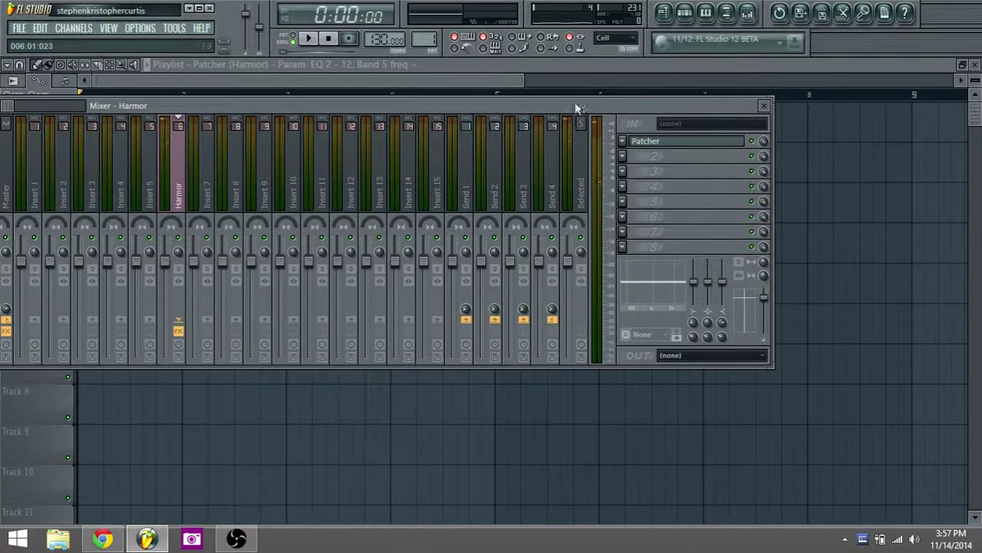
left_click_drag(578, 107, 677, 111)
left_click(110, 201)
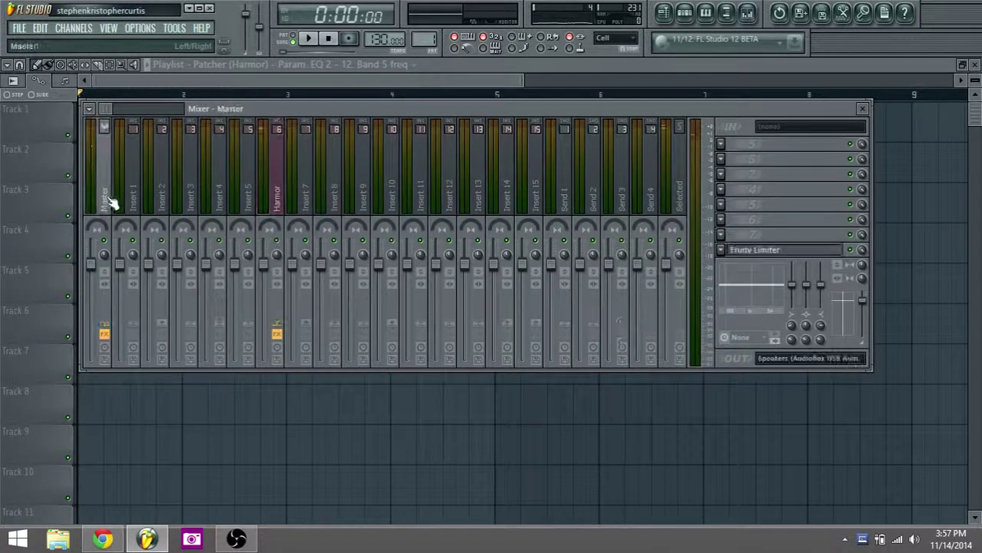
left_click(731, 146)
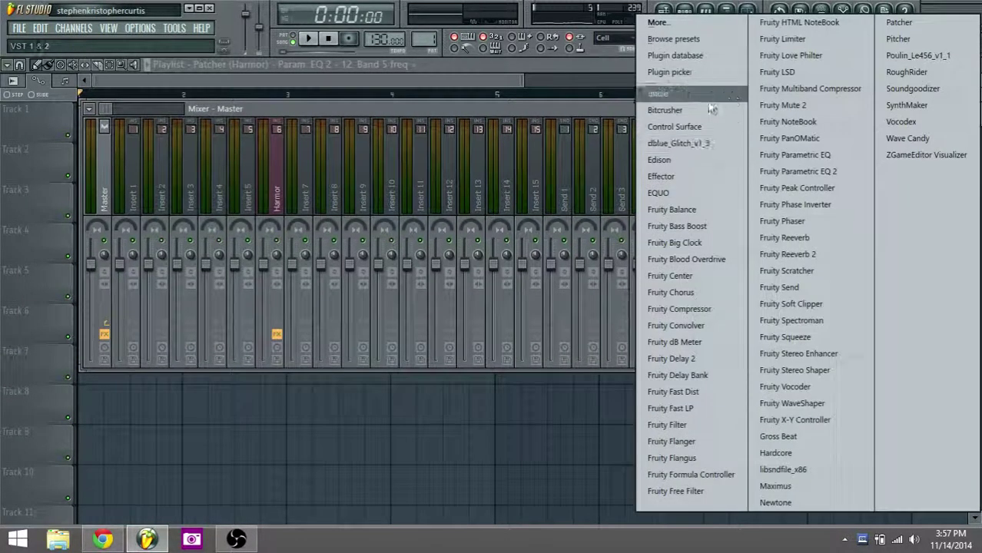
left_click(679, 159)
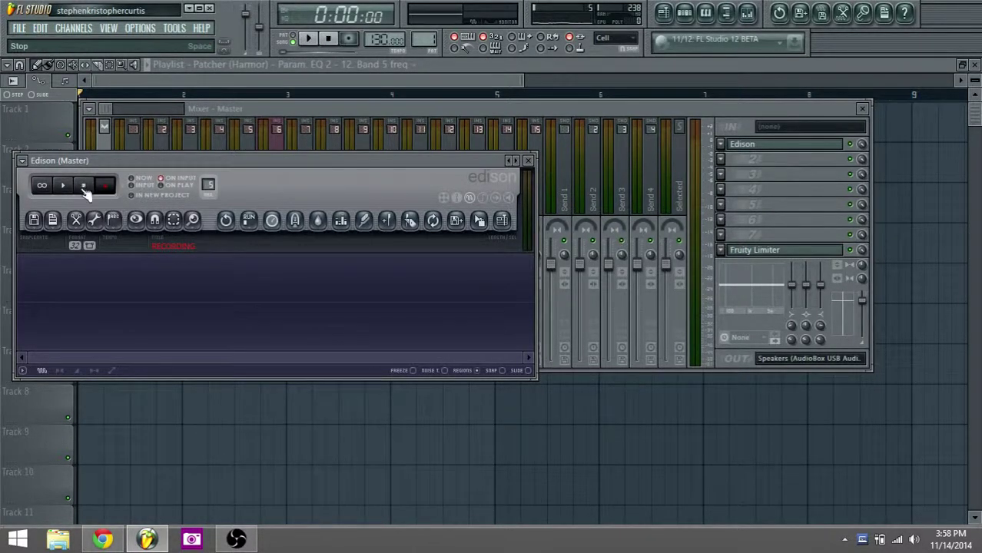
- Record the song playback into Edison and trim the silence from the start of the recording
left_click(308, 38)
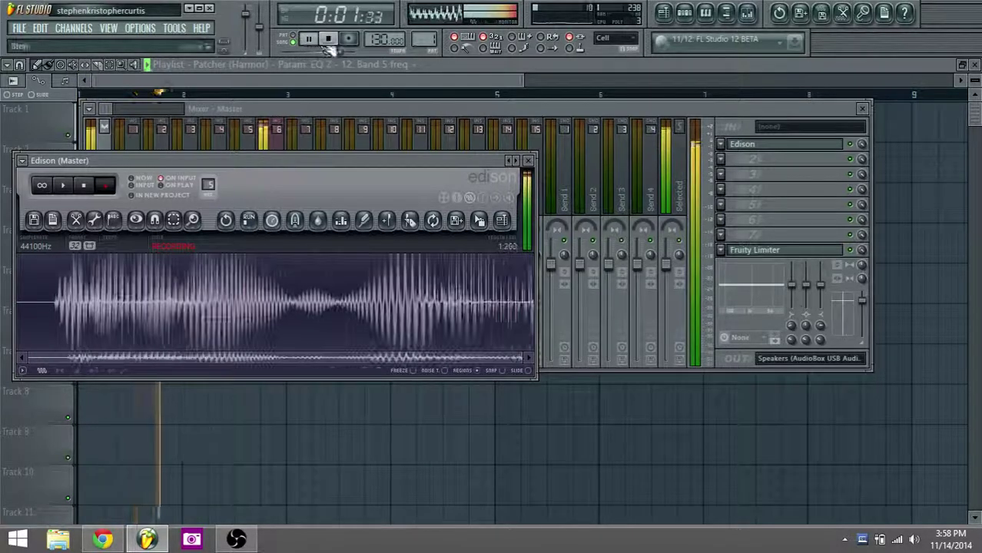
left_click(103, 188)
key("space")
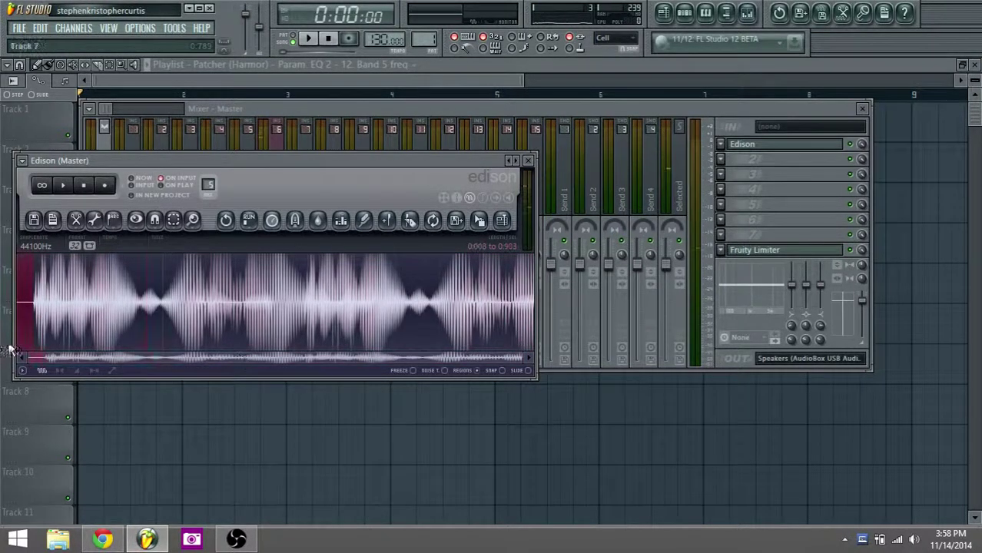
left_click(162, 313)
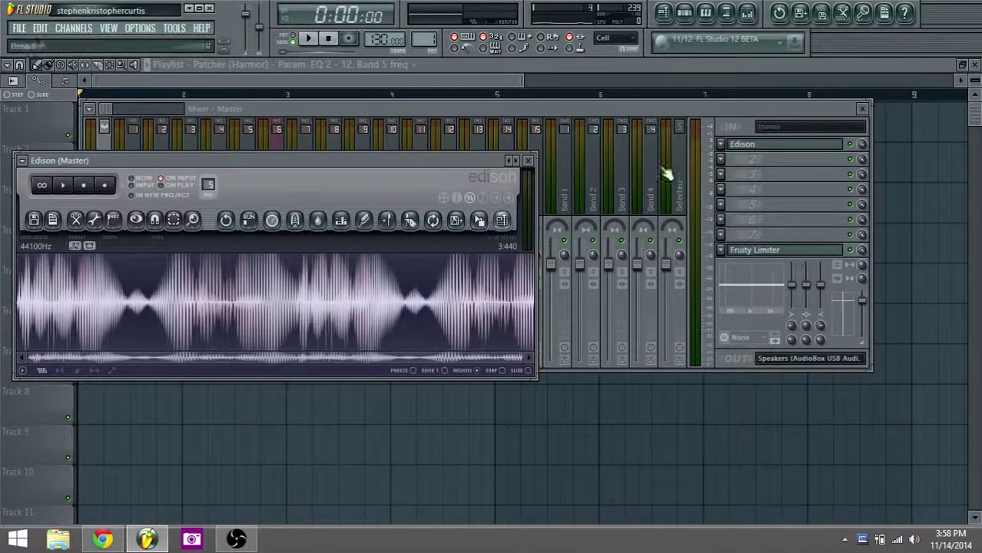
- Hide the Edison and mixer windows and show the channel rack over the playlist
left_click(750, 14)
left_click(750, 14)
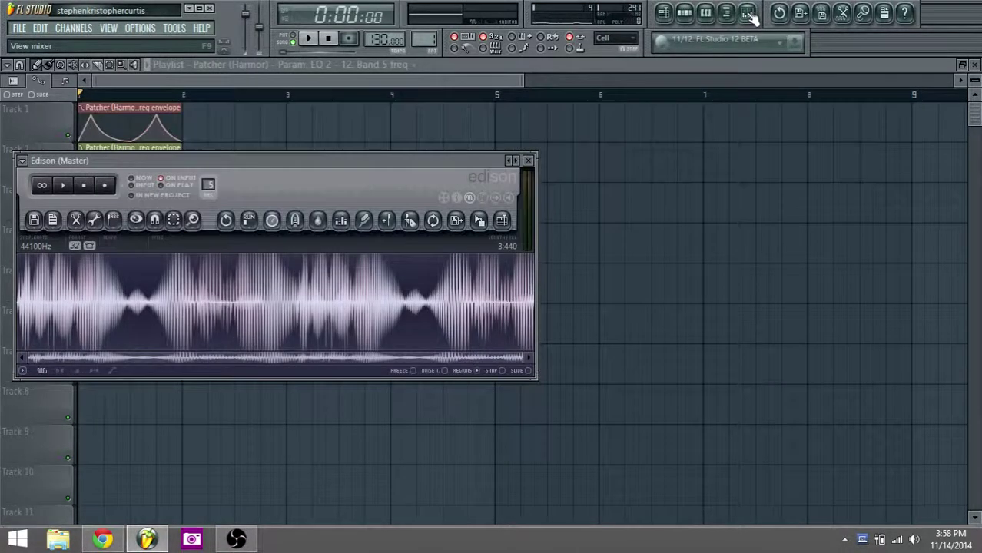
left_click(750, 15)
left_click(764, 149)
left_click(763, 149)
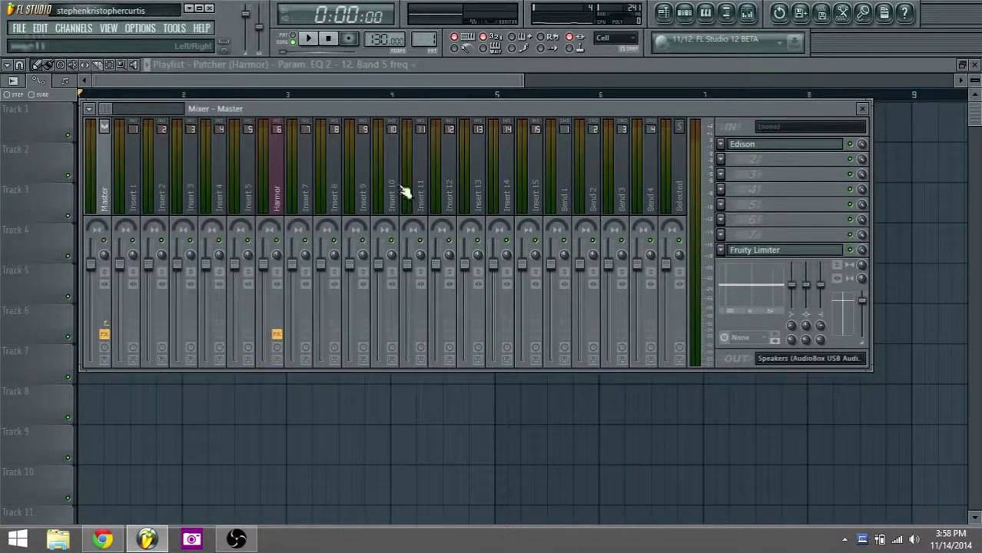
left_click(685, 15)
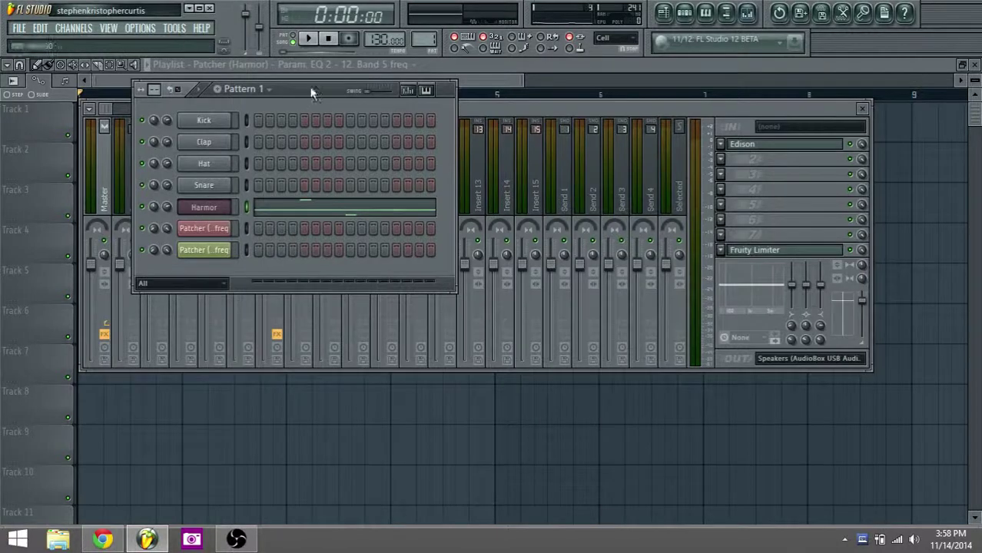
left_click(674, 15)
left_click(687, 15)
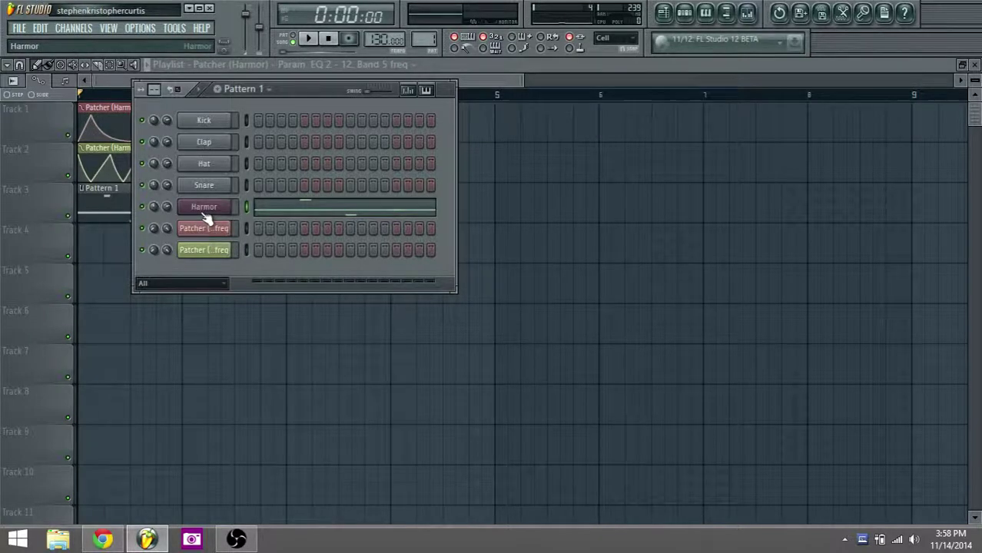
- Add a second Harmor instrument channel to the project
left_click(74, 28)
mouse_move(96, 45)
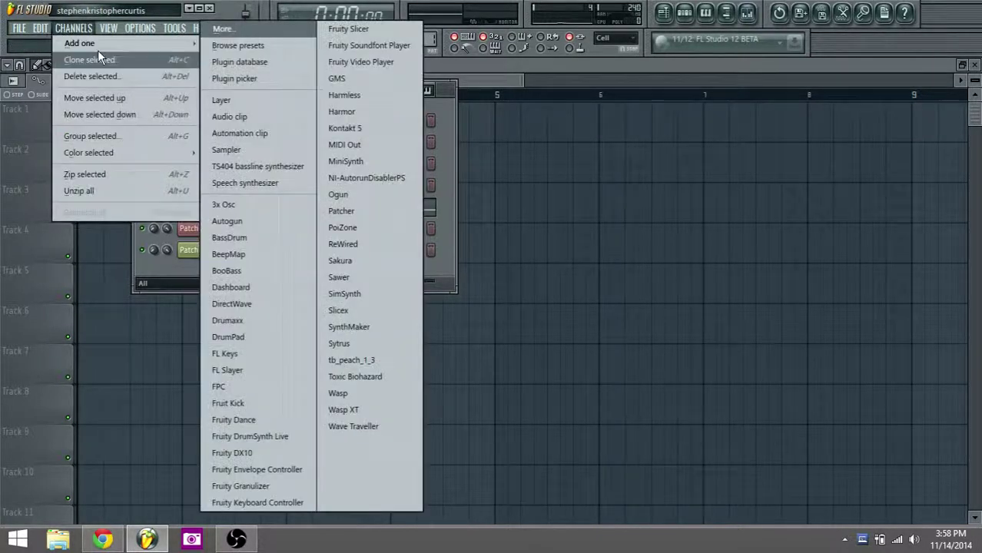
left_click(357, 115)
- Reopen Edison from the Master track and arrange it beside Harmor #2 with the synth's image page showing
left_click(692, 16)
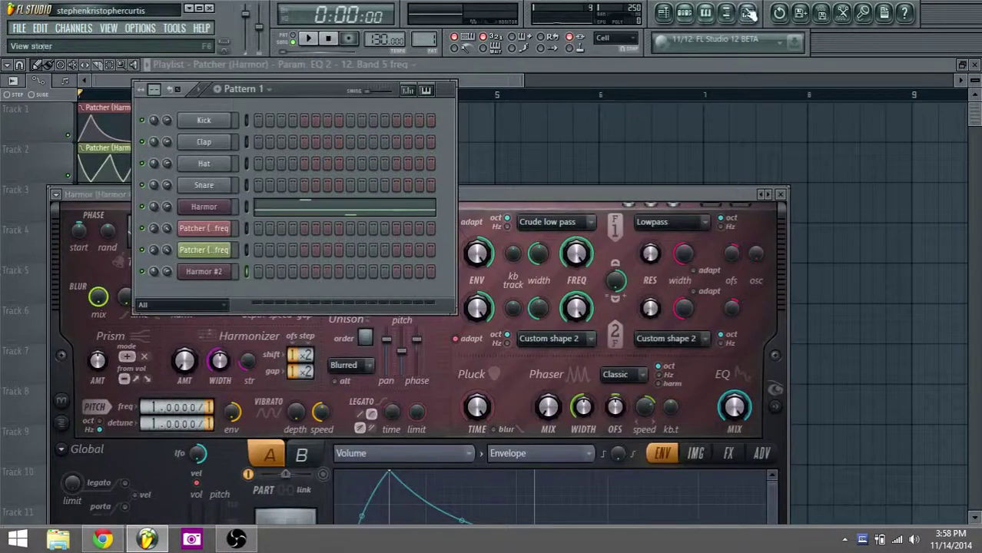
left_click(748, 14)
left_click(744, 144)
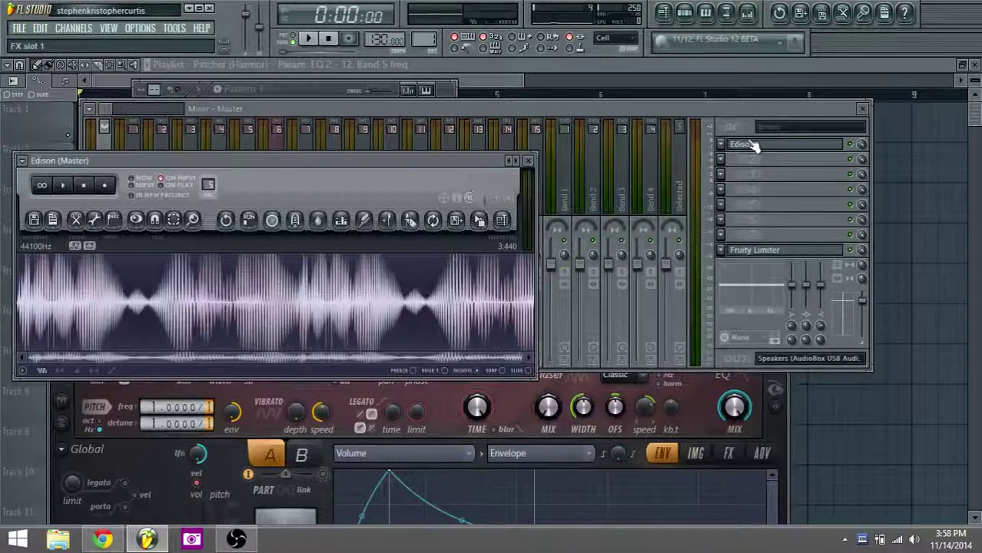
left_click_drag(427, 166, 500, 72)
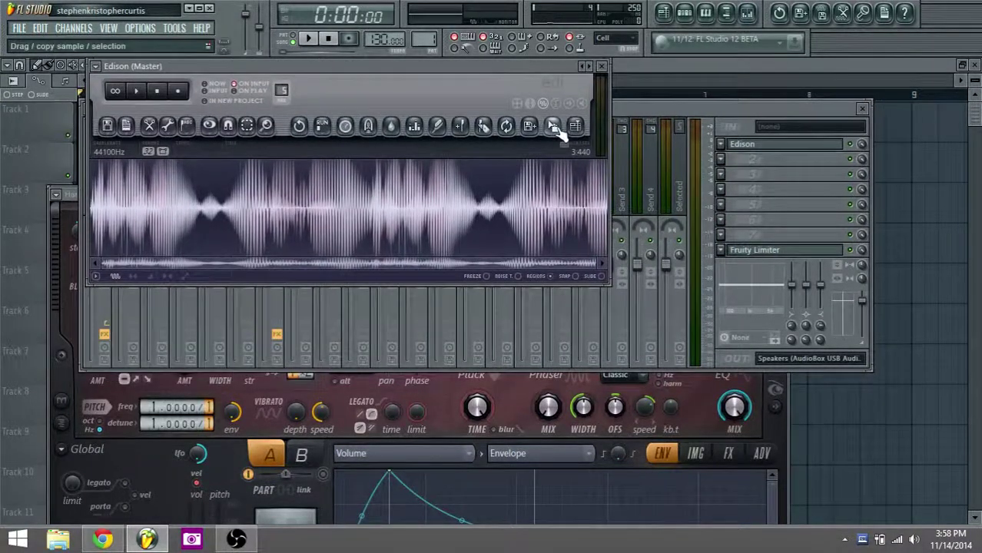
left_click(697, 457)
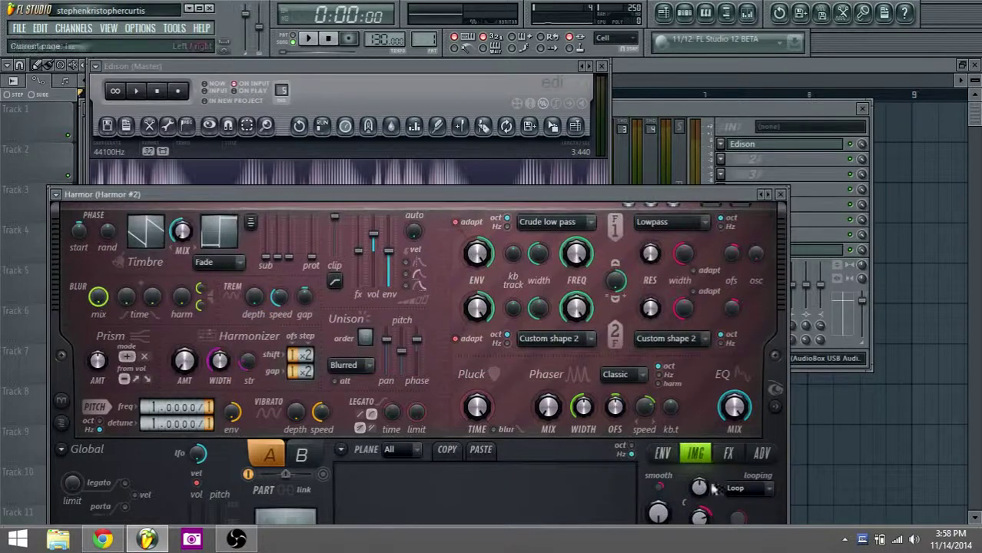
left_click_drag(558, 213, 602, 229)
- Transfer the Edison recording into Harmor #2's image area and move the synth window up so the image is fully visible
left_click(474, 87)
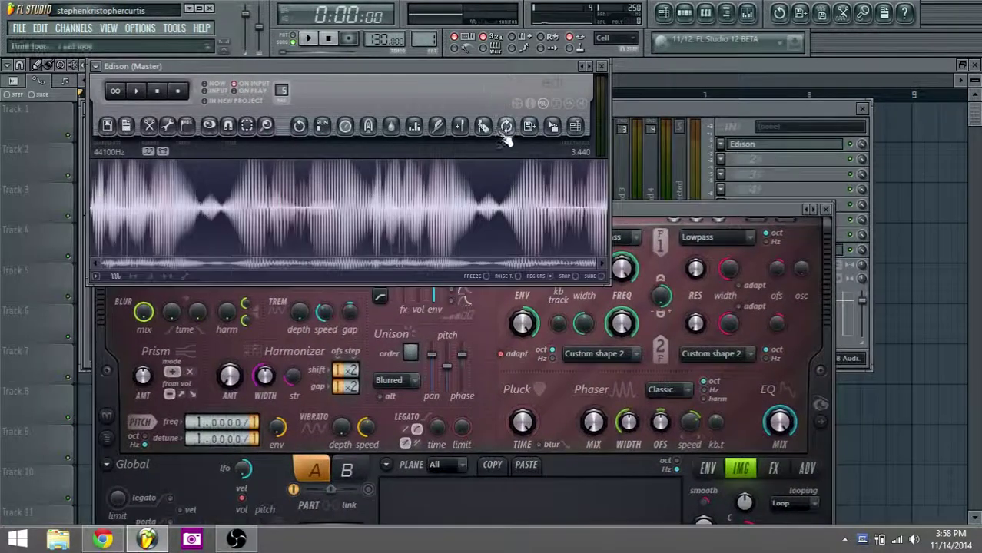
left_click_drag(553, 131, 569, 504)
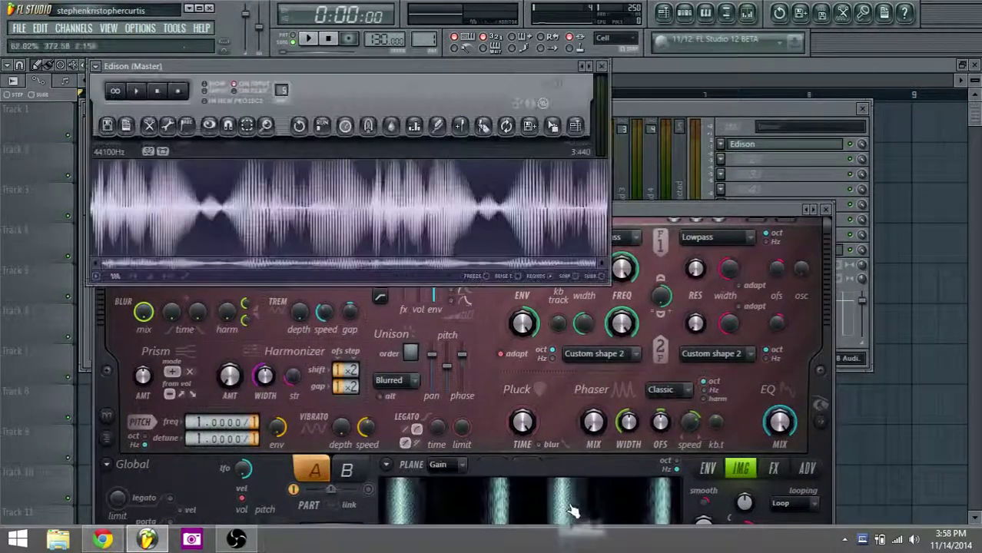
left_click_drag(673, 211, 626, 6)
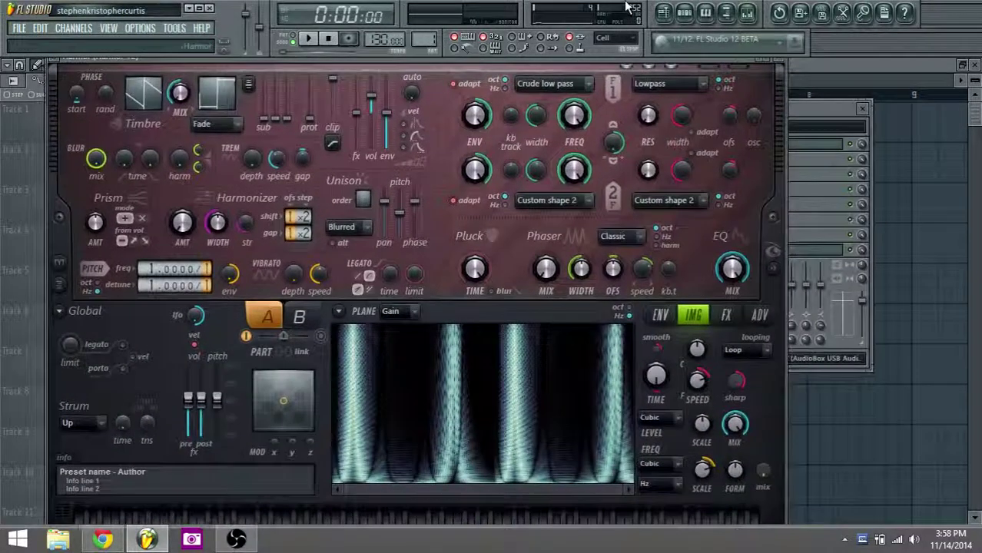
- Turn on unison in Harmor #2, lower its pan, pitch and phase amounts, and try the image speed while auditioning notes
key("z")
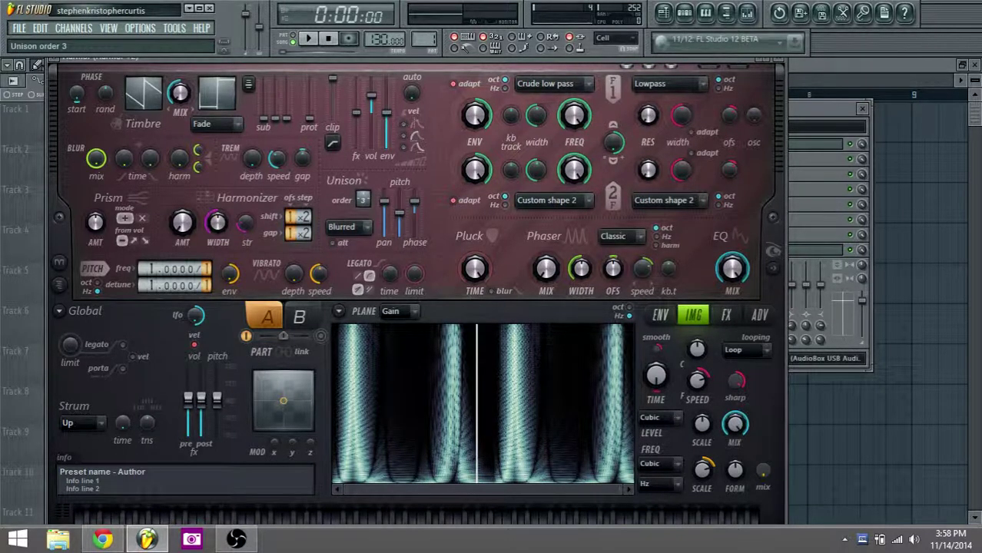
key("z")
key("z")
mouse_move(400, 214)
left_mouse_down()
mouse_move(400, 225)
mouse_move(415, 222)
left_mouse_up()
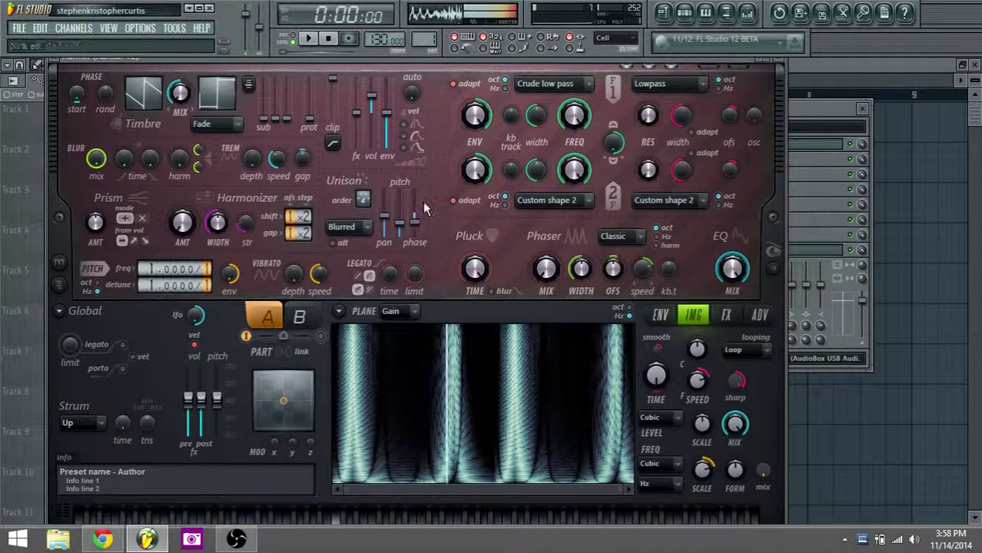
key("z")
left_click_drag(698, 381, 697, 400)
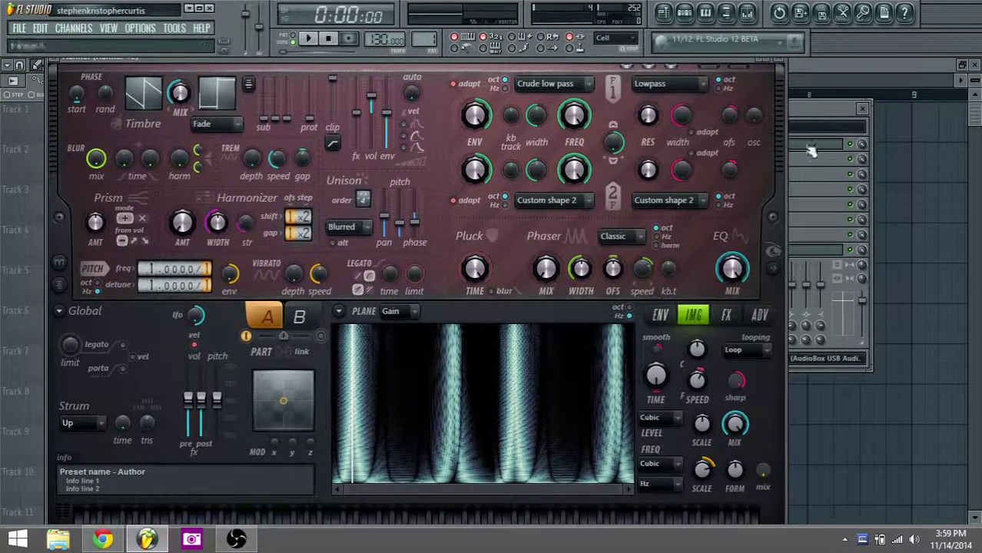
- Return to the playlist and insert a new pattern named "fnwnd"
left_click(800, 69)
left_click(279, 212)
right_click(311, 208)
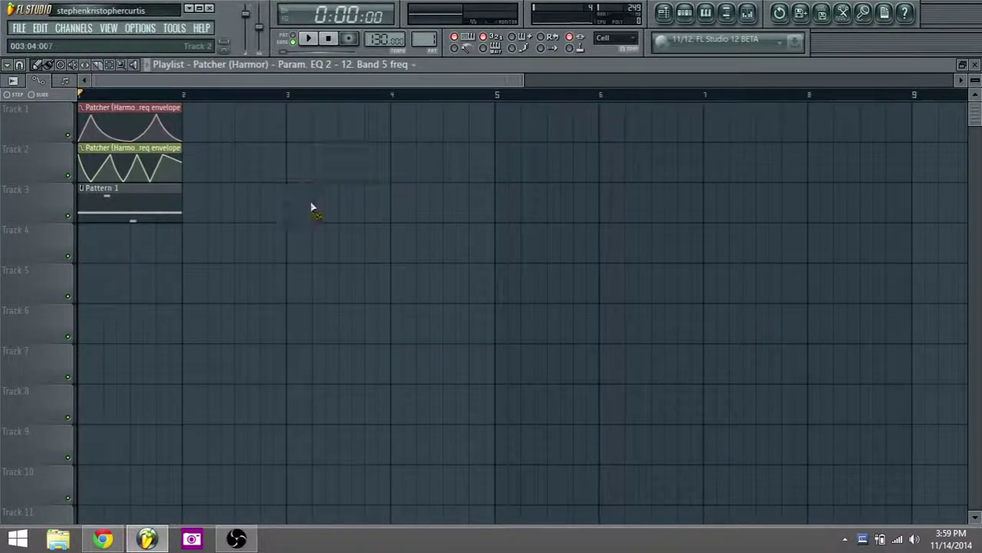
left_click(423, 39)
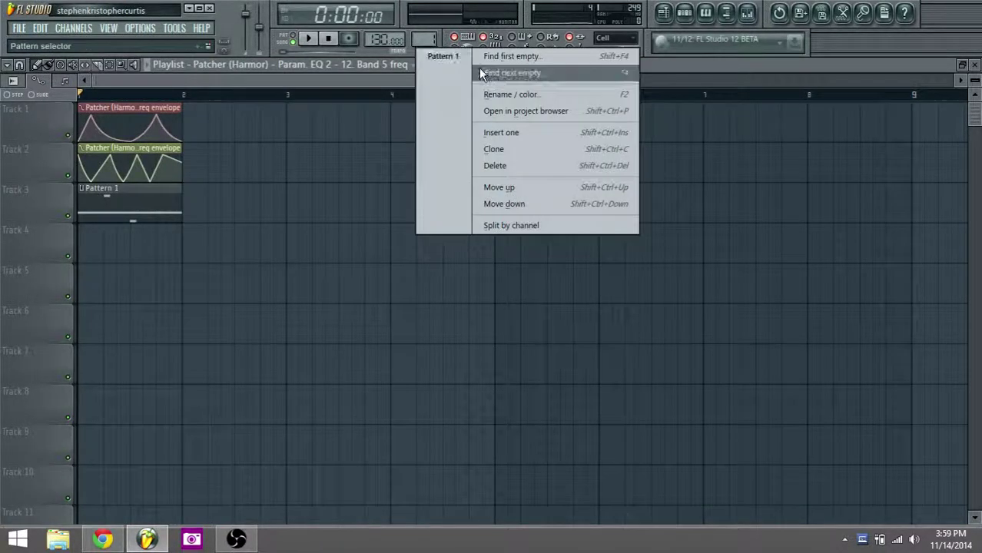
left_click(499, 132)
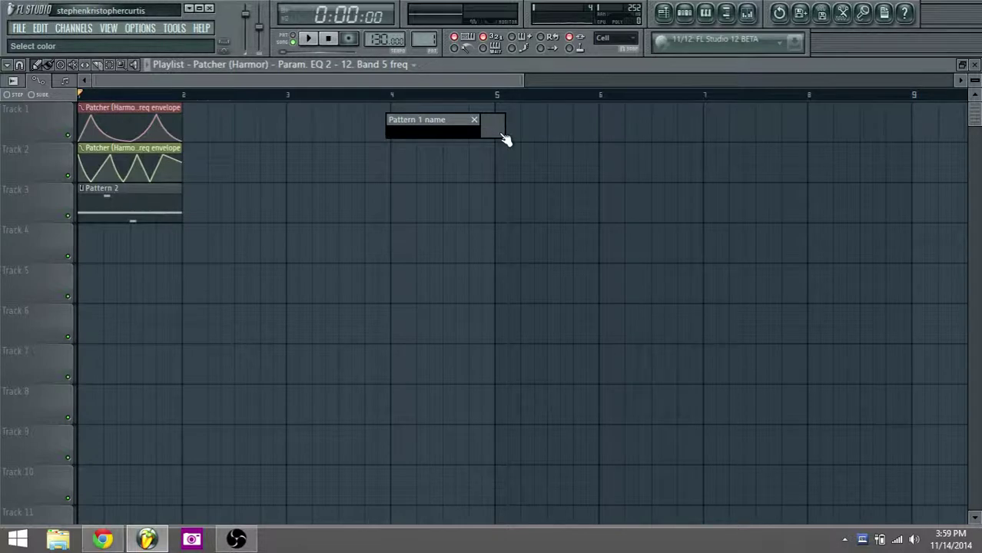
type("fnwnd")
key("Return")
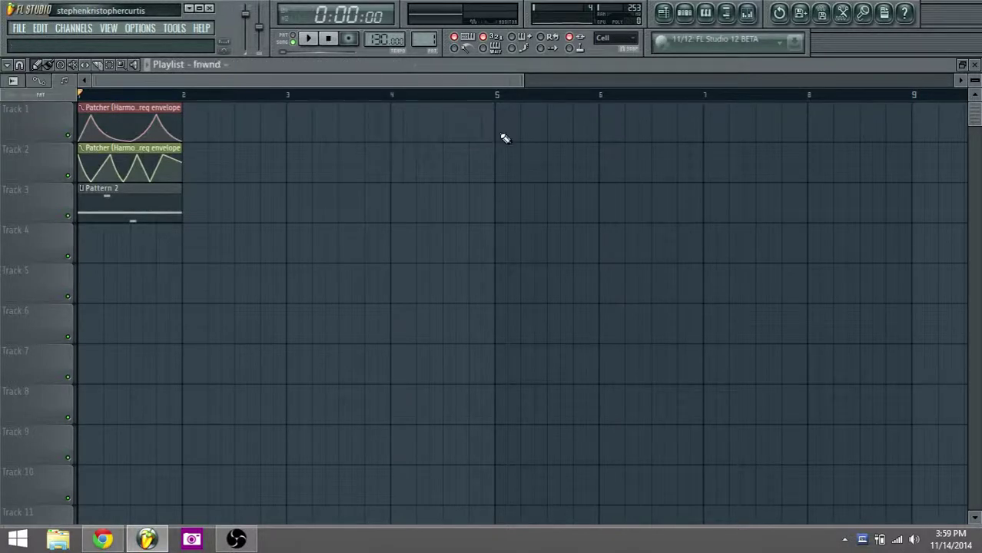
- Place the fnwnd pattern on Track 3 at bar 3 and open it in the channel rack
left_click(287, 185)
double_click(309, 205)
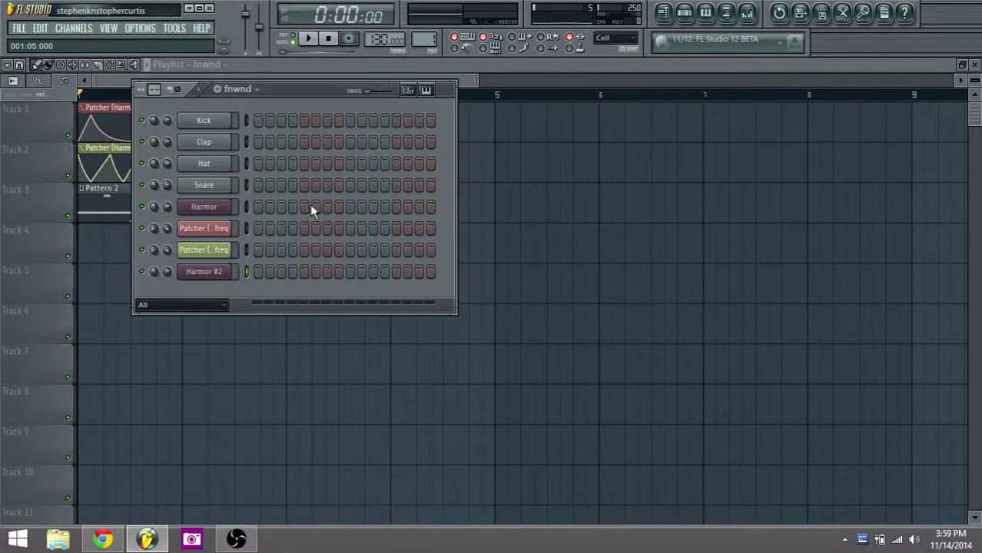
- Draw a C5 note at the start of the fnwnd pattern in Harmor #2's piano roll
right_click(212, 278)
left_click(253, 272)
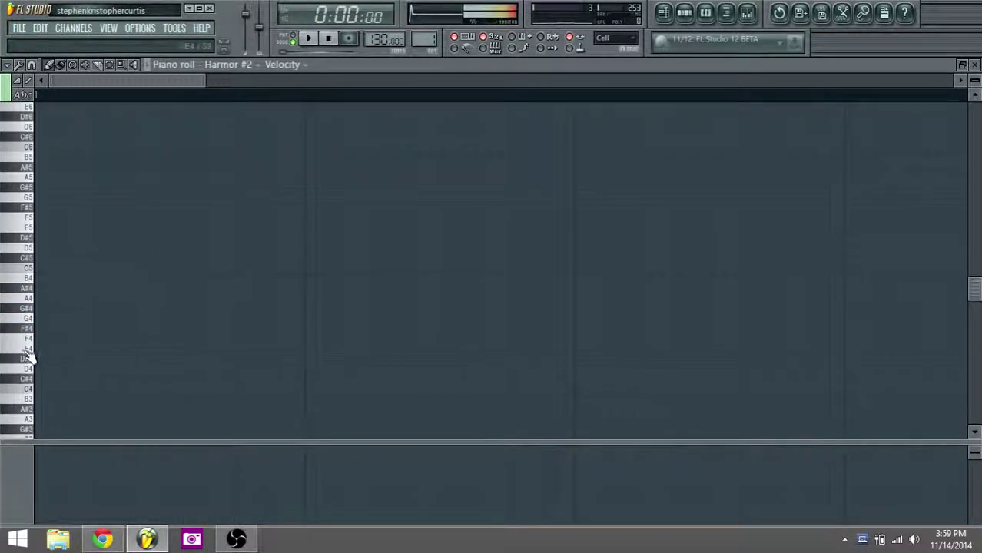
scroll(34, 323, "down", 5)
scroll(35, 327, "up", 8)
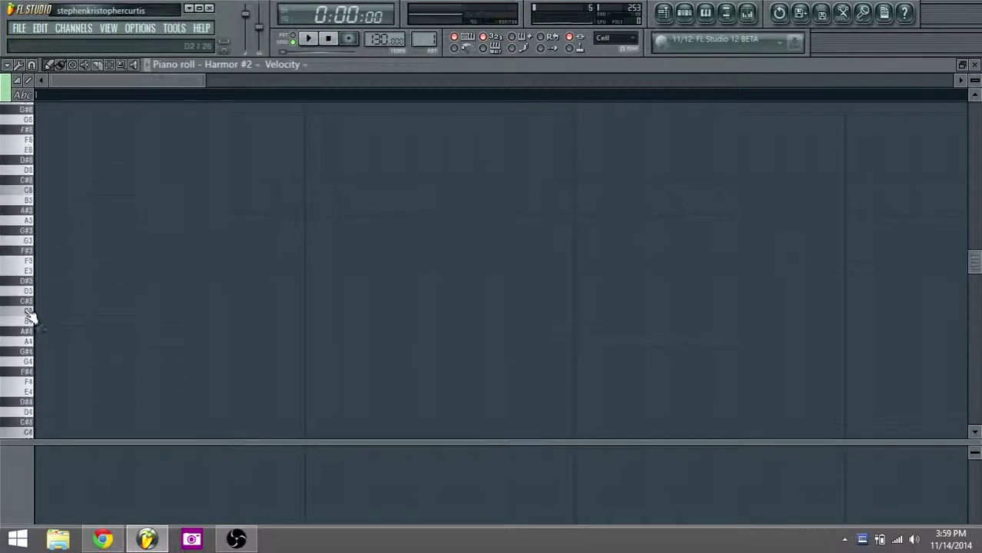
scroll(36, 177, "up", 3)
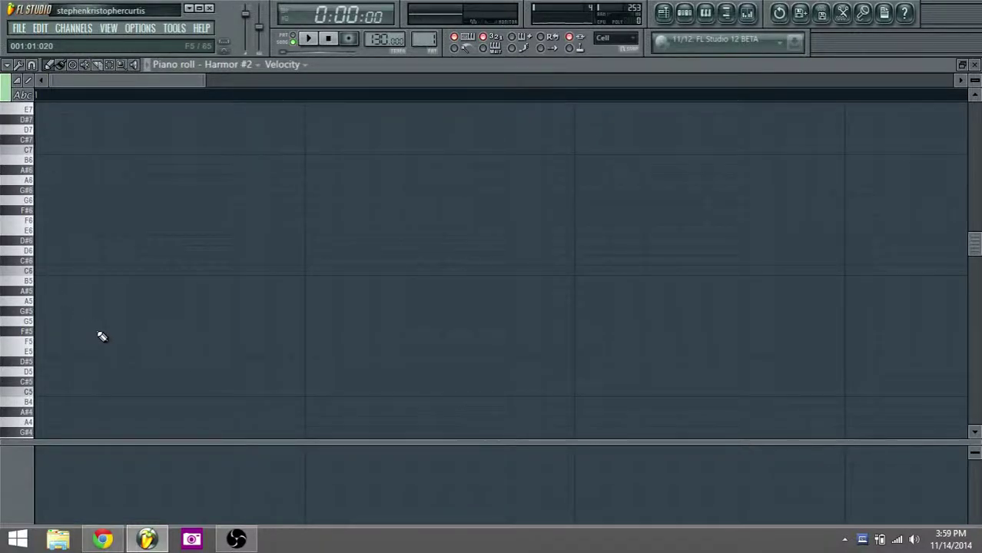
left_click(58, 393)
left_click_drag(98, 394, 301, 395)
- Extend the C5 note to fill the whole first bar while auditioning playback
key("space")
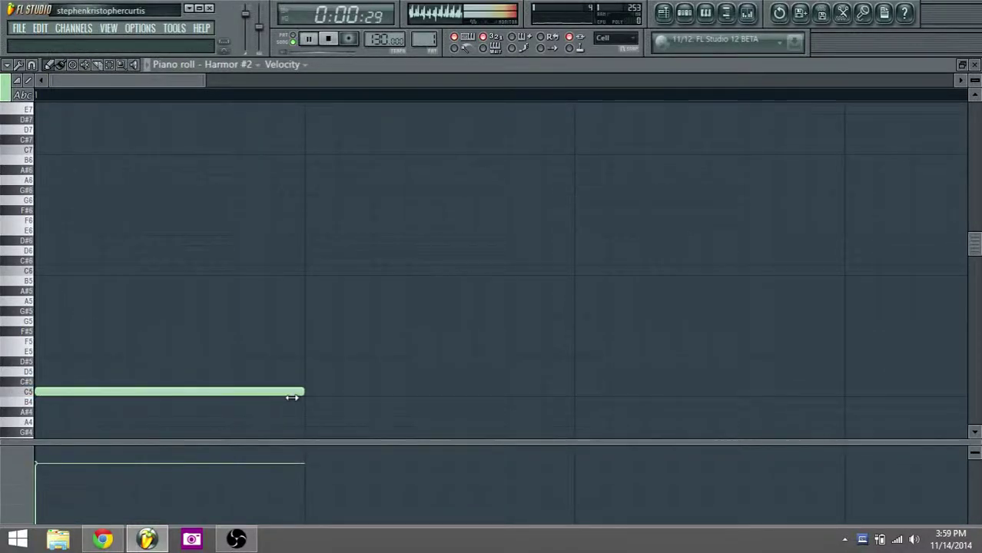
key("space")
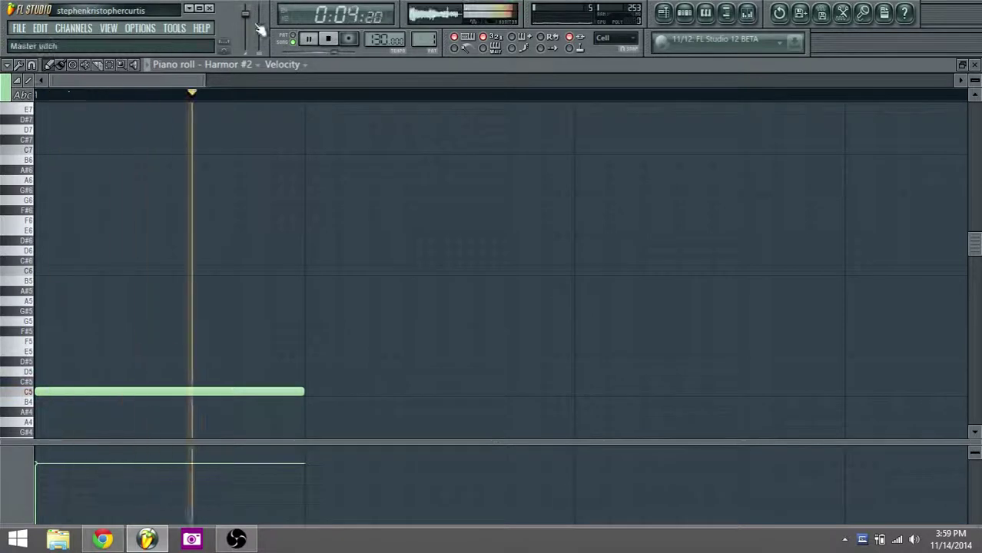
scroll(373, 416, "down", 1)
left_click_drag(227, 392, 407, 393)
scroll(275, 391, "down", 2)
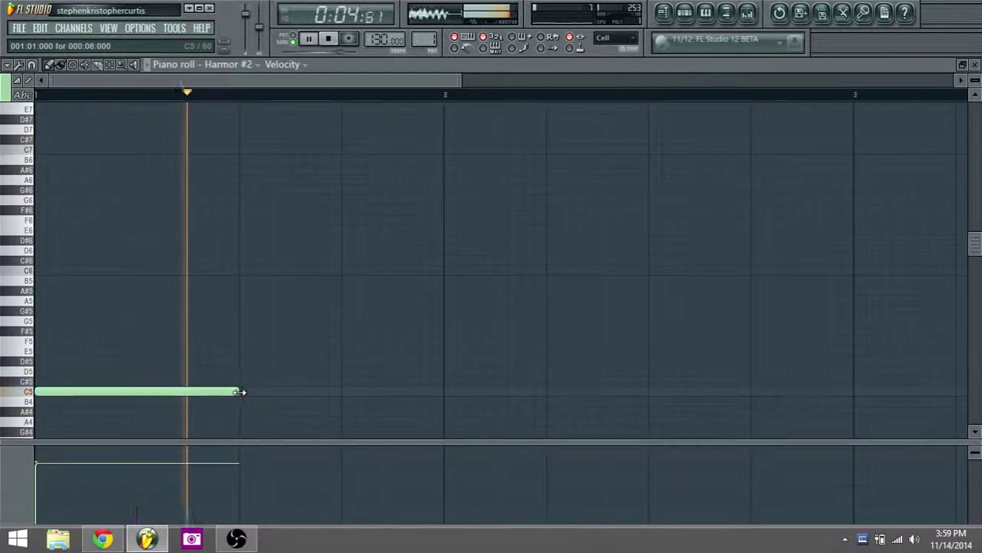
left_click_drag(237, 393, 439, 393)
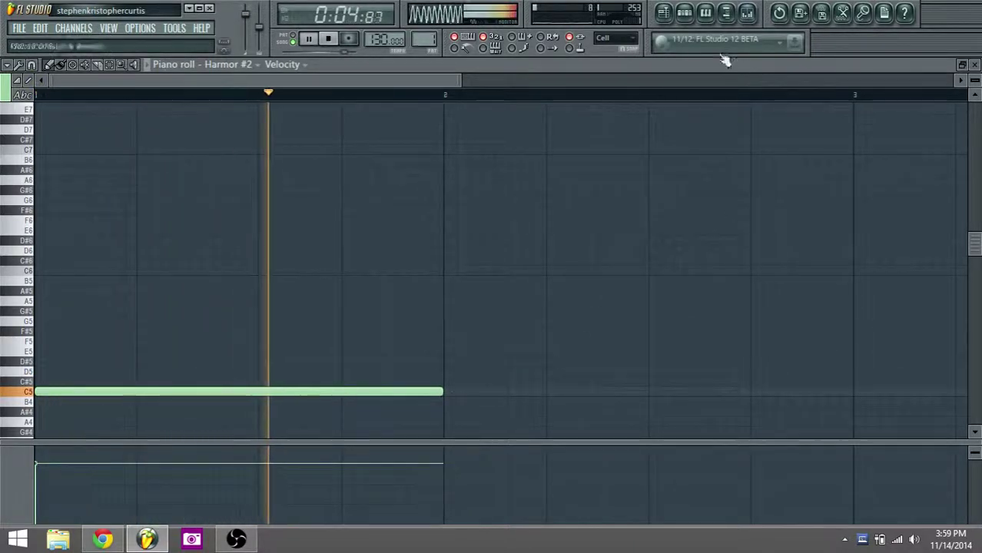
- Stop playback, return to the playlist and create an automation clip for Harmor #2's image fine speed
left_click(665, 15)
key("space")
scroll(320, 219, "down", 1)
scroll(319, 219, "up", 1)
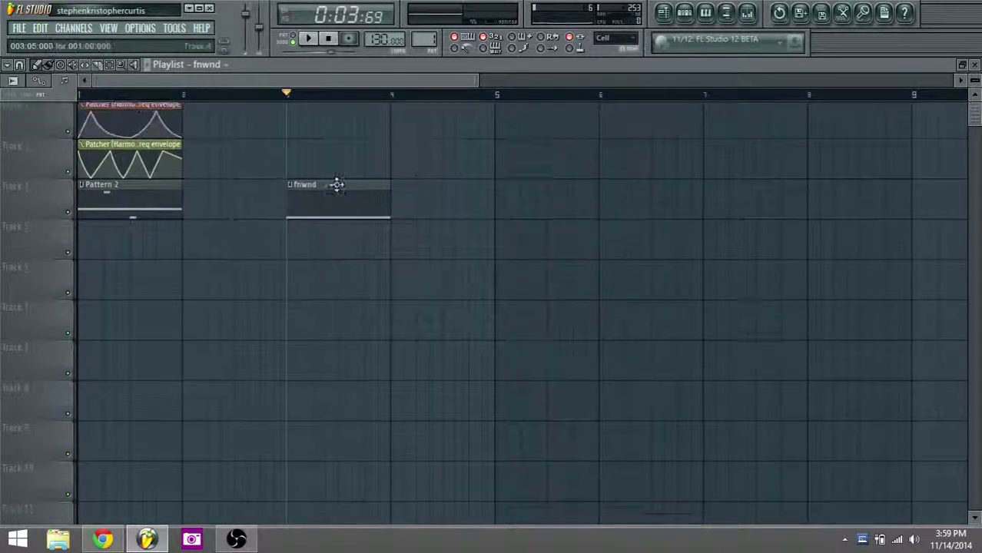
left_click(703, 12)
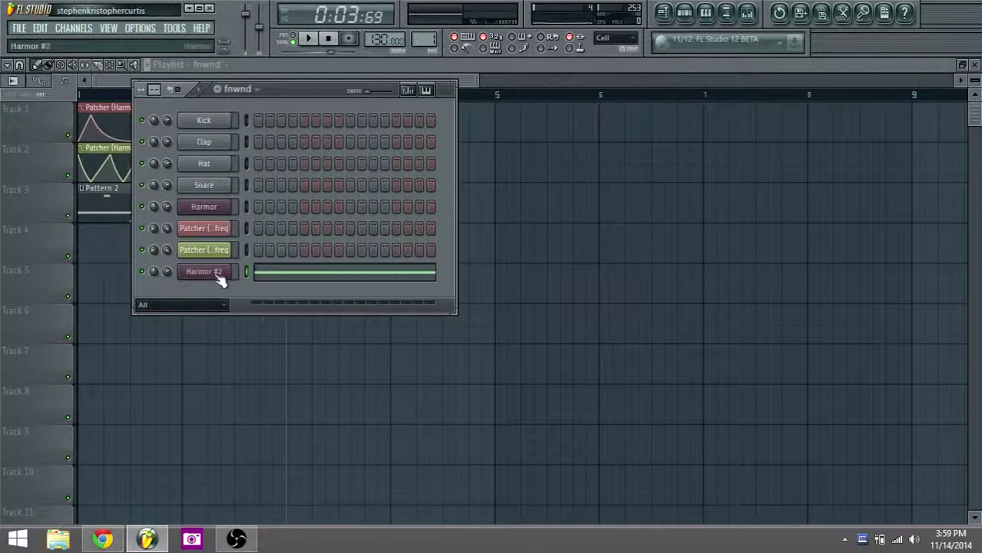
left_click(218, 277)
right_click(701, 386)
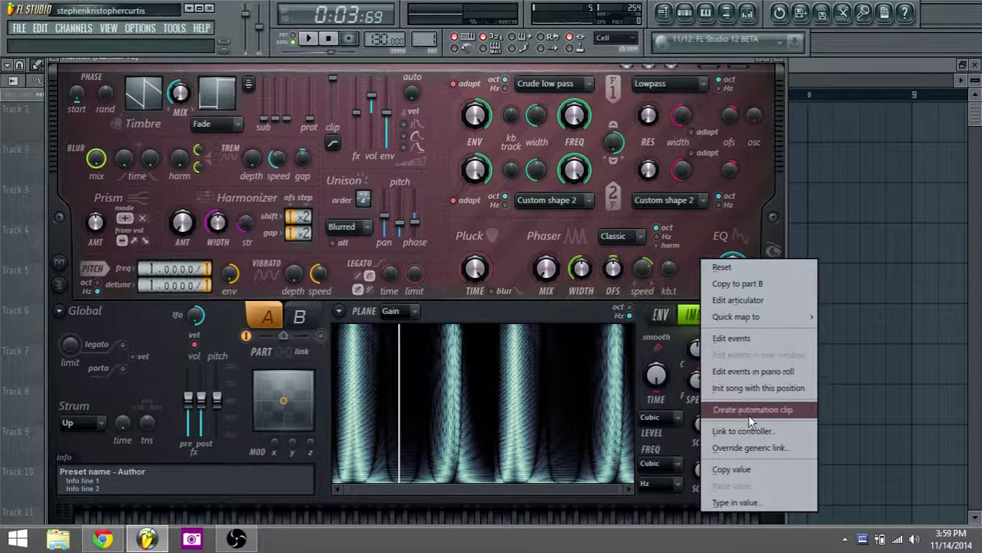
left_click(750, 411)
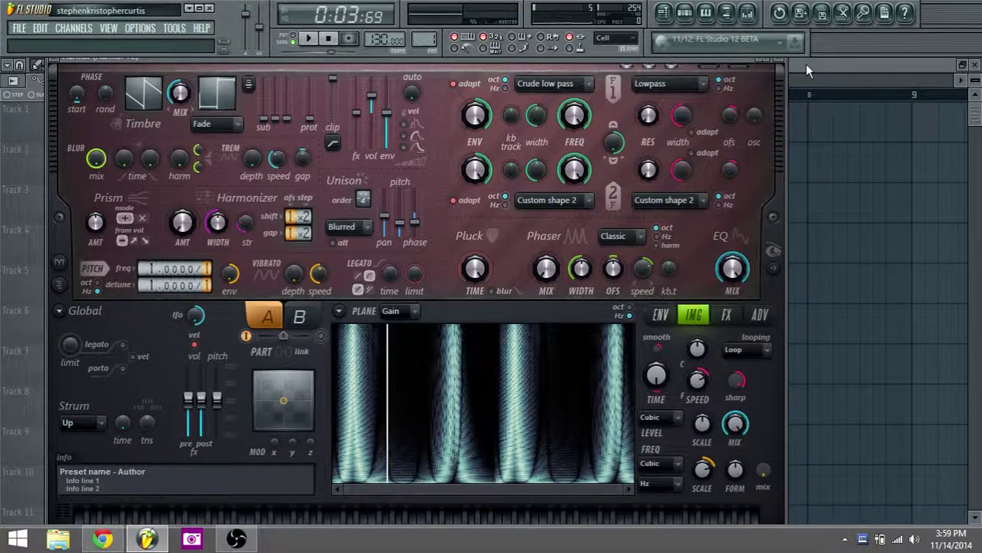
- Raise Harmor #2's image time offset to about 95% and create an automation clip for it
right_click(662, 385)
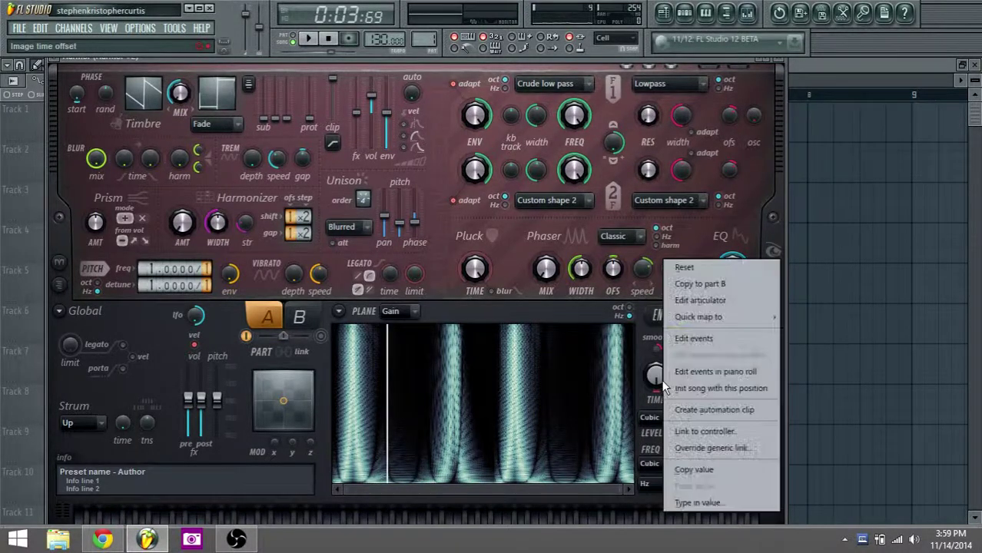
mouse_move(660, 384)
left_mouse_down()
mouse_move(660, 461)
mouse_move(656, 384)
left_mouse_up()
key("space")
key("space")
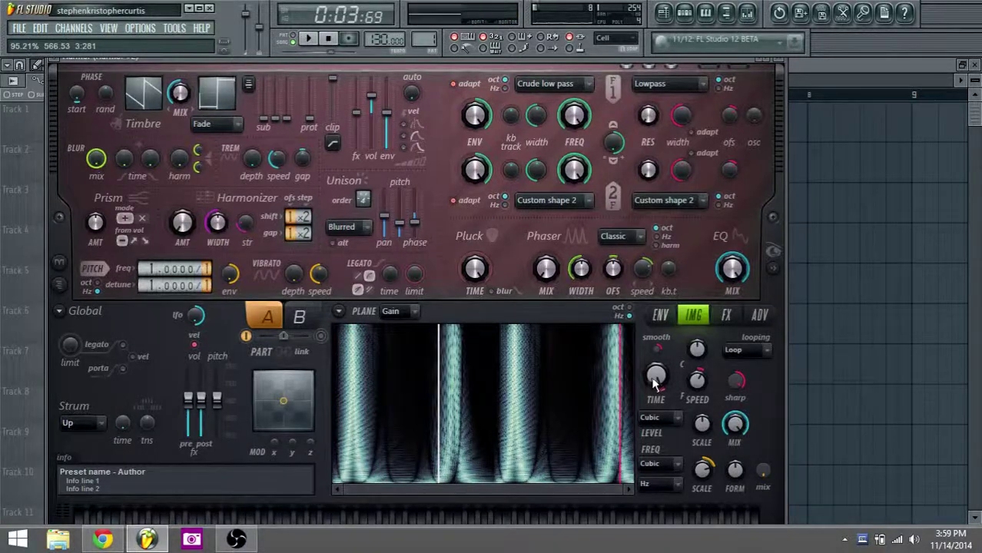
right_click(655, 385)
left_click(707, 415)
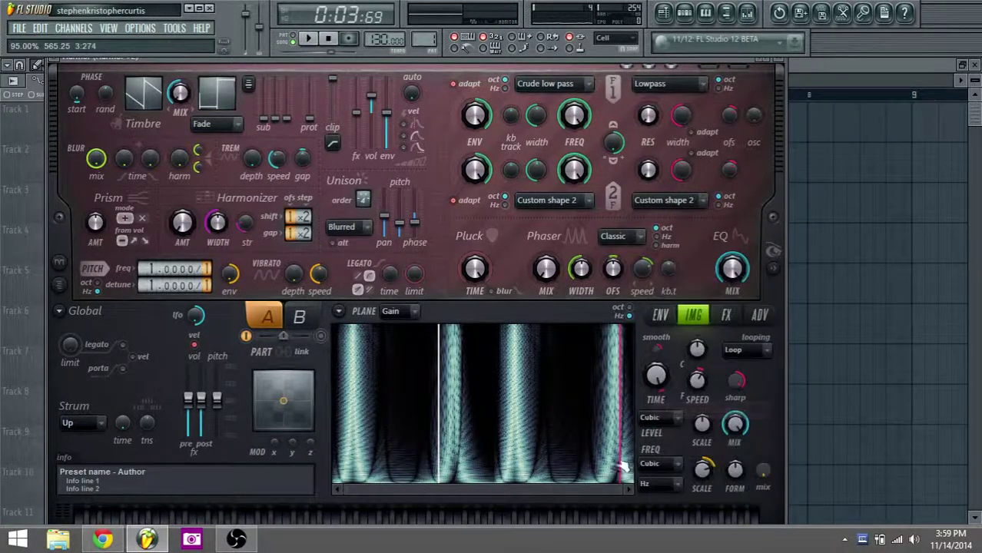
left_click(819, 70)
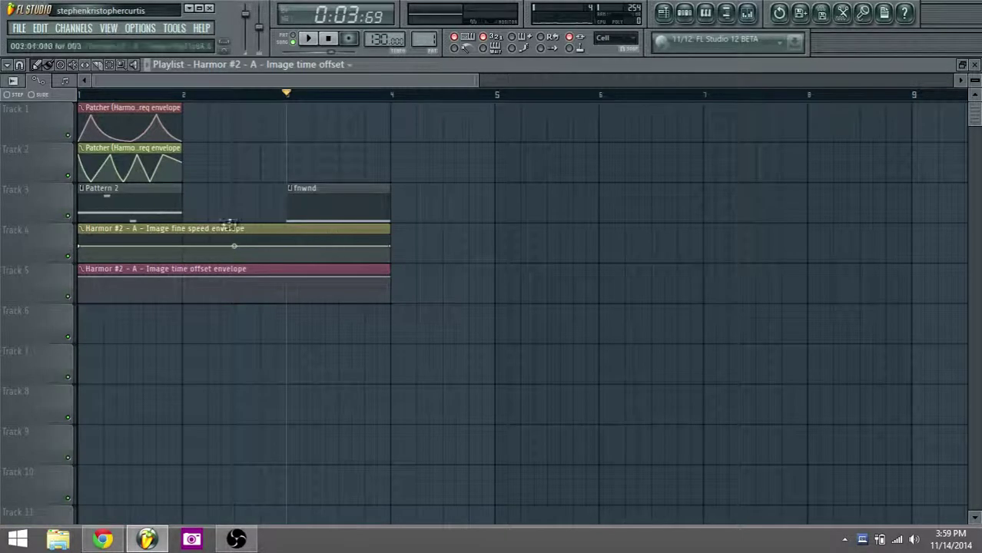
- Move both Harmor #2 automation clips to bar 3, place them with the fnwnd clip on Tracks 1 to 3, and audition
left_click_drag(202, 228, 406, 229)
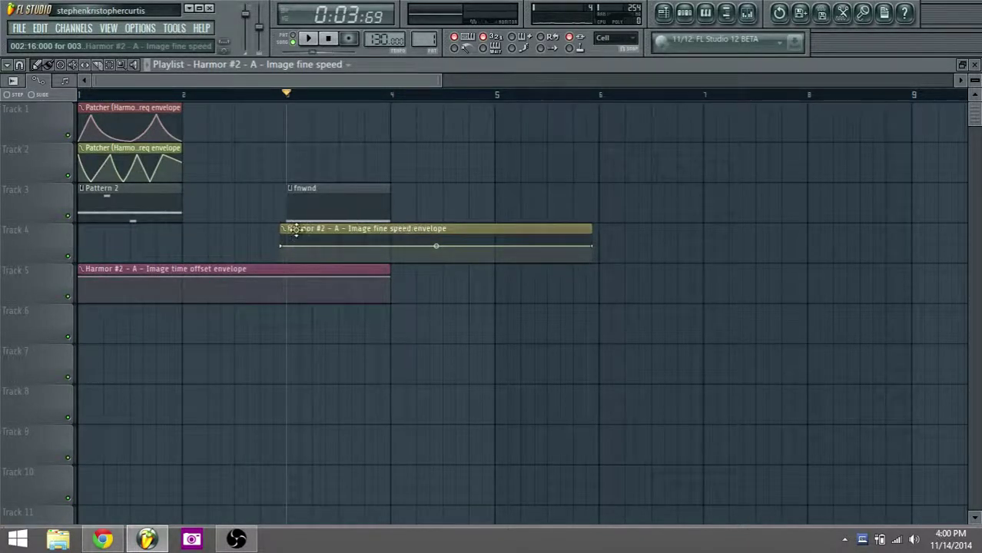
left_click_drag(295, 230, 302, 230)
left_click_drag(259, 266, 459, 281)
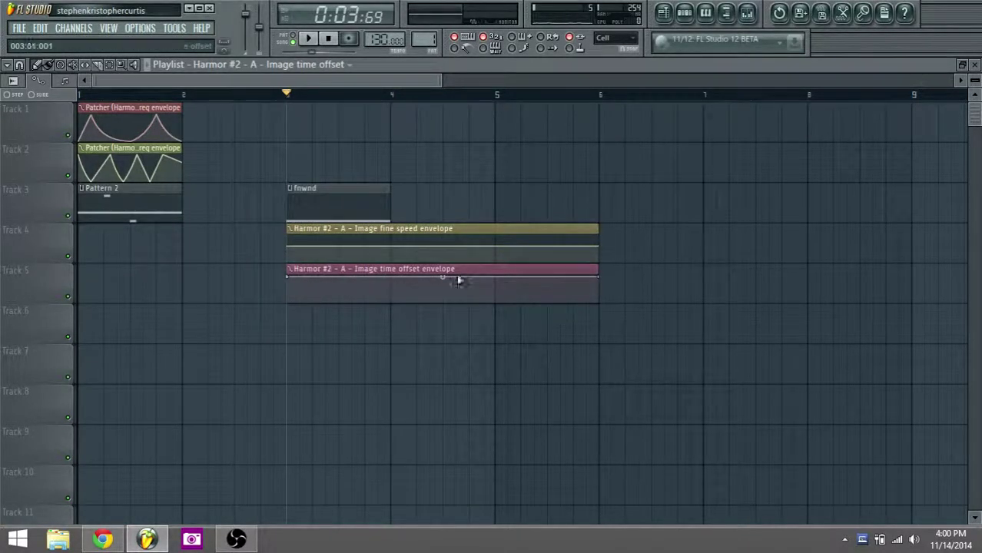
left_click_drag(342, 342, 328, 108)
key("space")
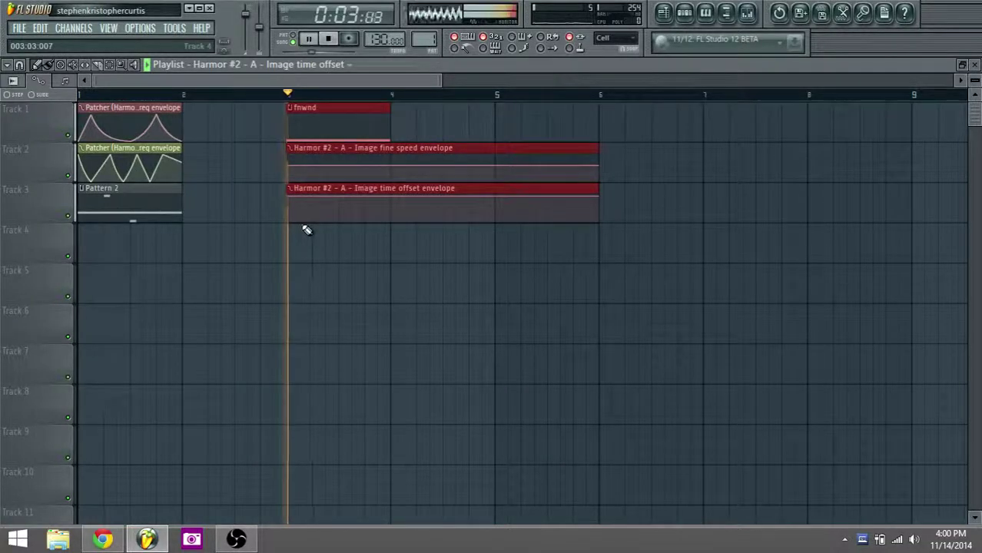
left_click(307, 228, "ctrl")
key("space")
- Shape the image fine speed envelope to start low, peak mid-bar and dip before bar 4
left_click_drag(288, 166, 289, 175)
right_click(342, 162)
key("space")
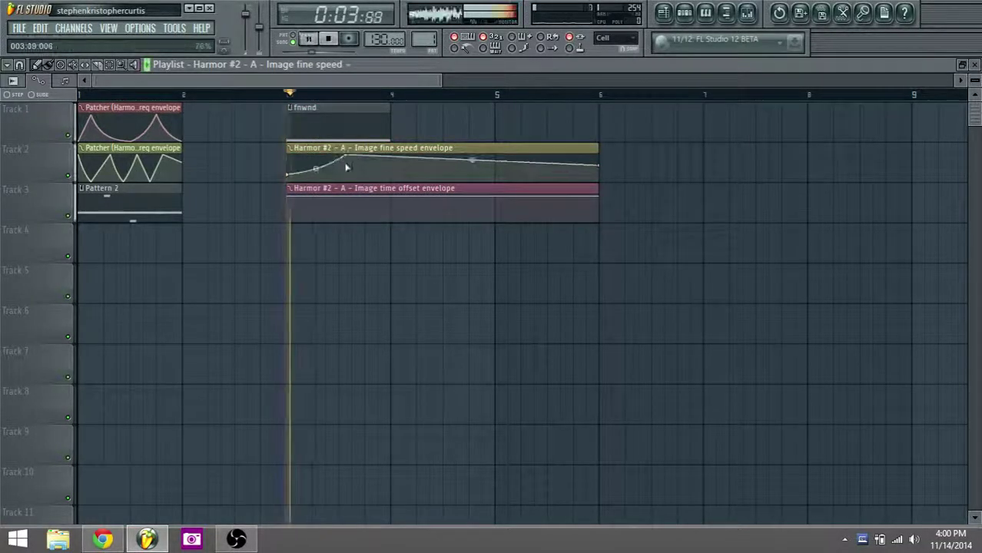
right_click(372, 168)
left_click_drag(348, 156, 343, 161)
key("space")
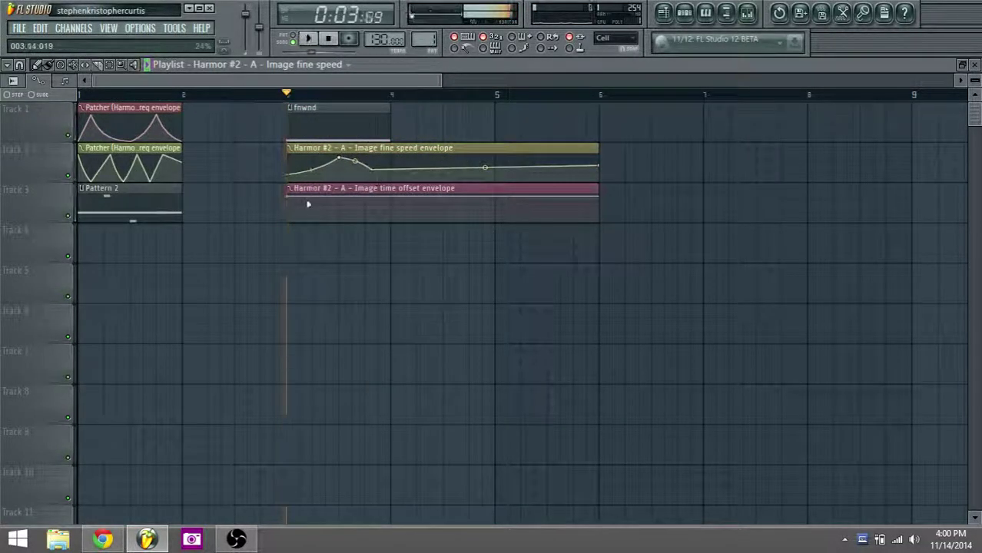
- Lower the start of the image time offset envelope, add a higher point shortly after it, and audition the result
left_click_drag(288, 198, 288, 216)
right_click(311, 197)
key("space")
key("space")
key("space")
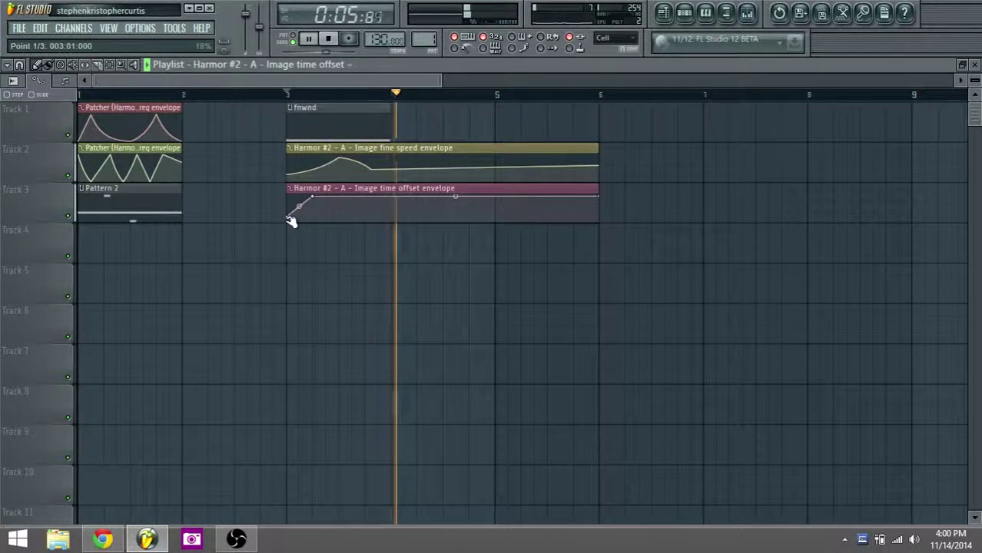
mouse_move(311, 197)
left_mouse_down()
mouse_move(315, 225)
mouse_move(365, 201)
mouse_move(292, 200)
left_mouse_up()
key("space")
- Add more points to the image time offset envelope for a dip, a mid-bar rise and a fall towards bar 4, auditioning it
right_click(360, 199)
key("space")
key("space")
key("space")
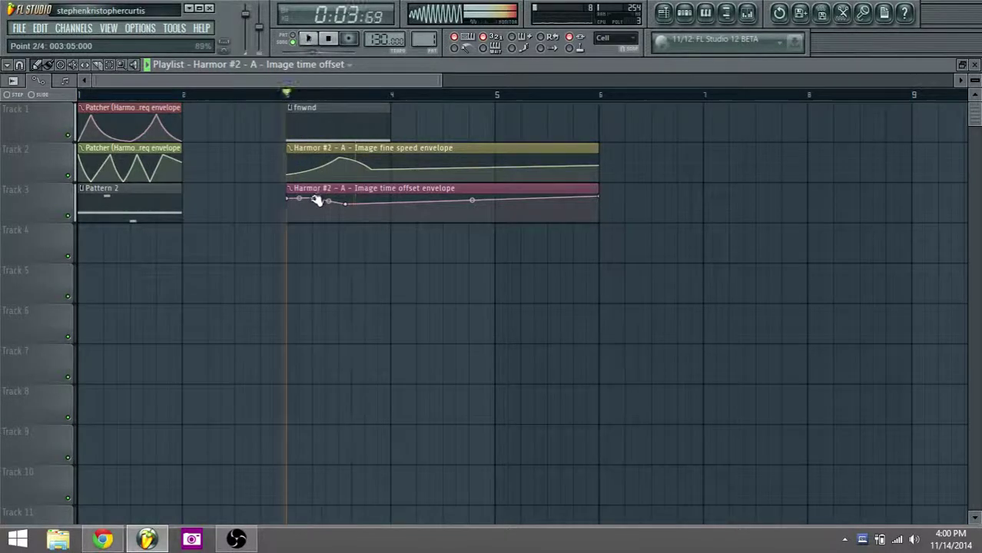
key("space")
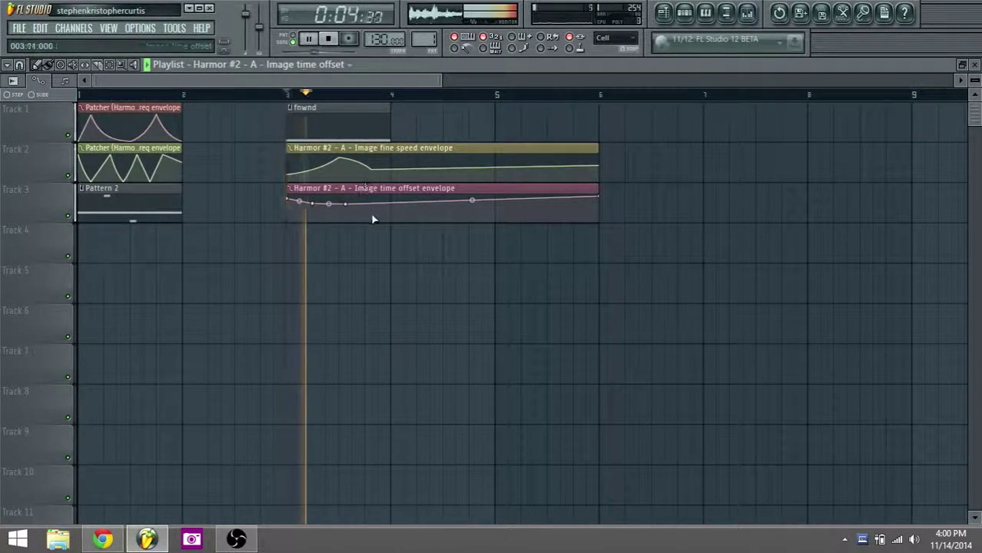
left_click_drag(316, 204, 316, 212)
right_click(385, 216)
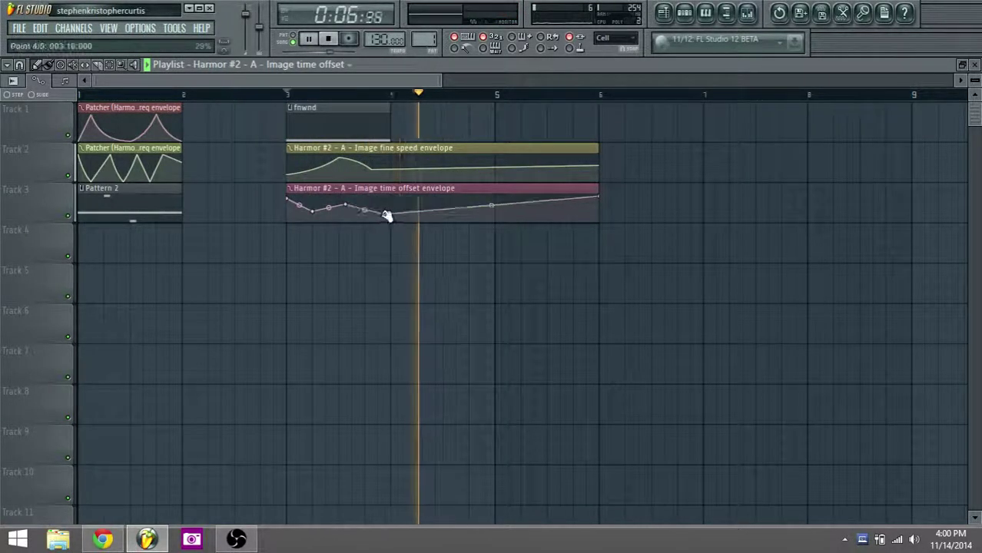
key("space")
key("space")
- Shorten both Harmor #2 automation clips to end at bar 4 and replay the section from bar 3
left_click_drag(550, 245, 386, 160)
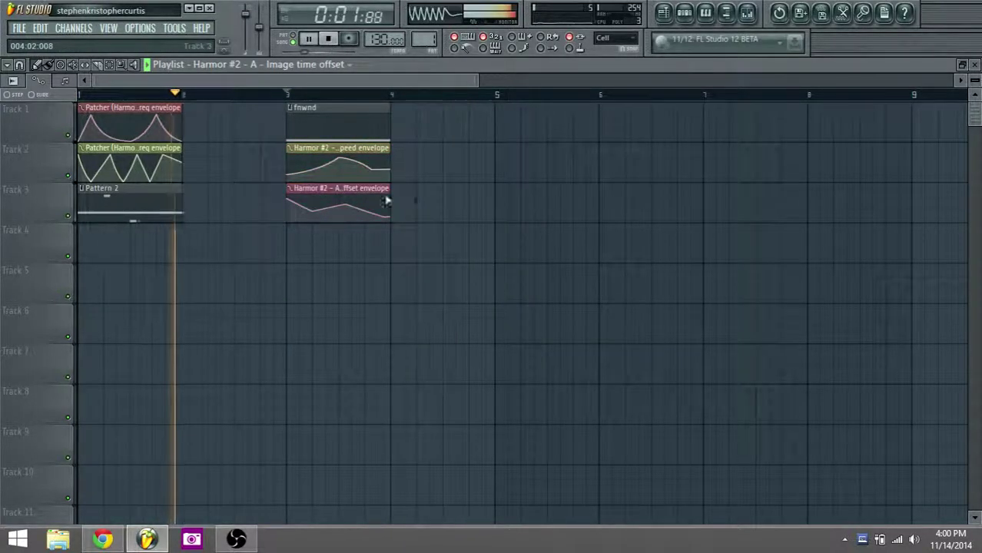
left_click(288, 93)
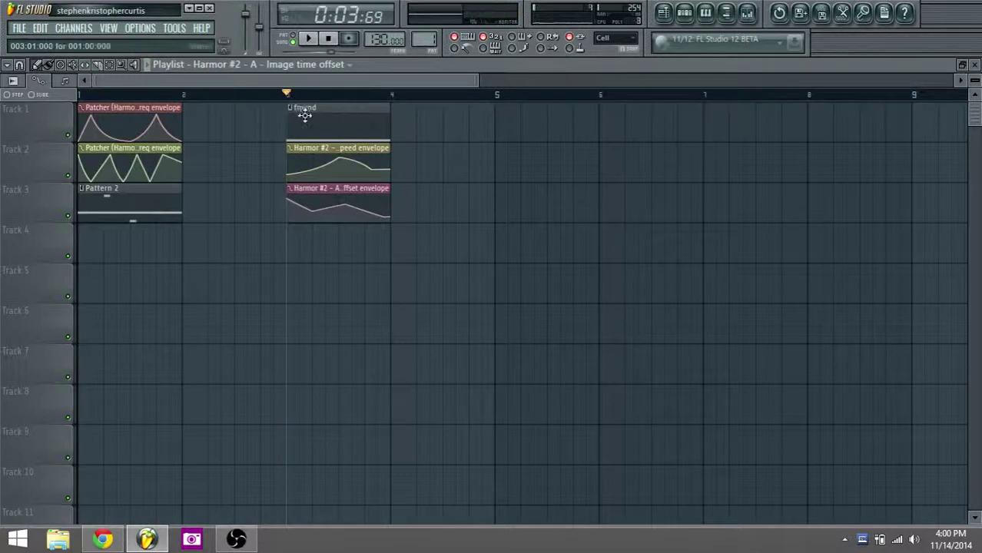
key("space")
key("space")
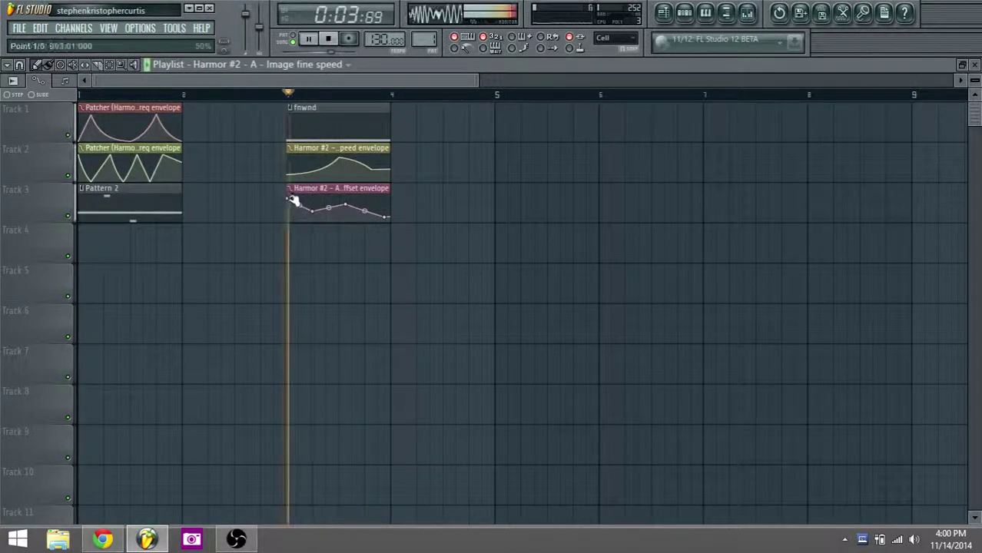
key("space")
- Remove the early dip from the image time offset envelope and shape it as a low start with one raised mid-bar peak
right_click(317, 207)
left_click(336, 225)
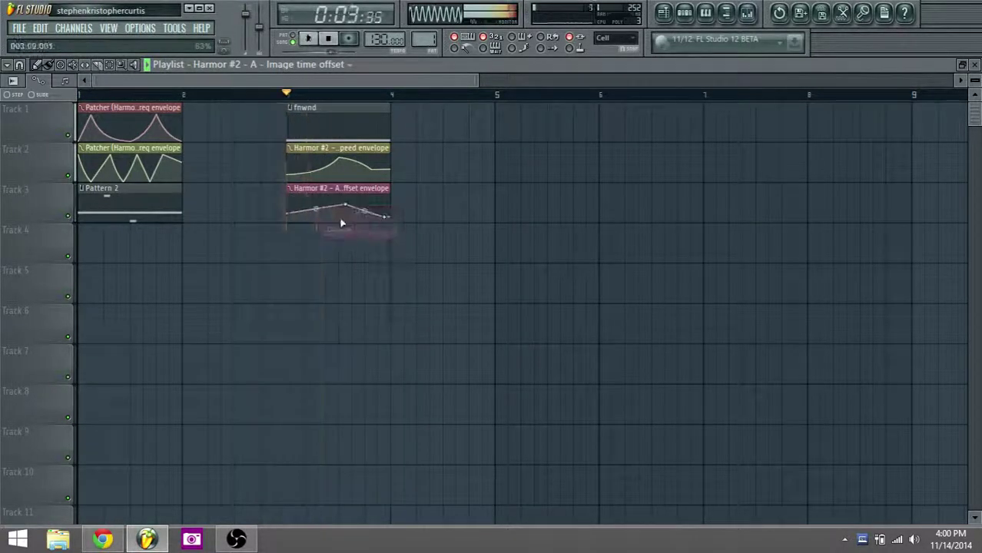
key("space")
left_click_drag(342, 201, 343, 197)
key("space")
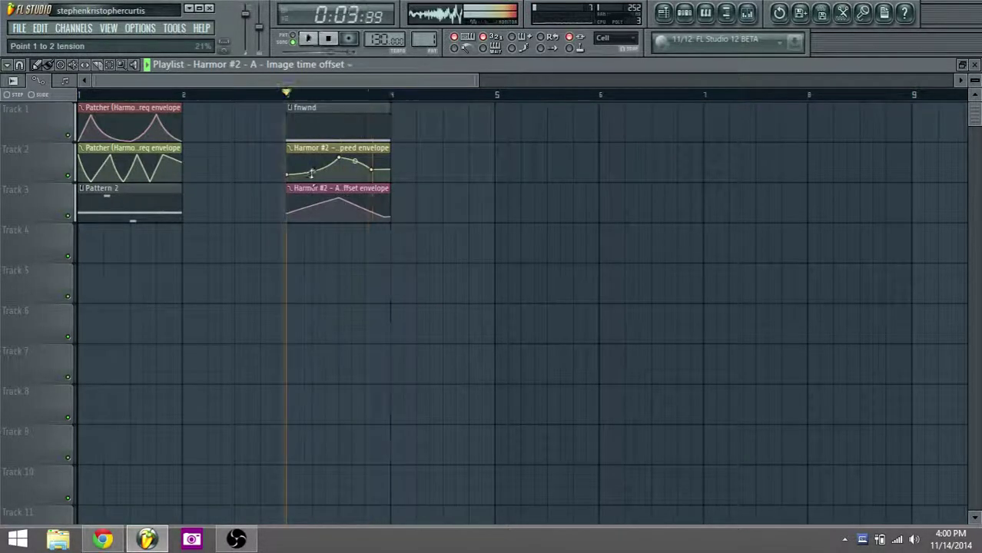
- Straighten the rise of the image fine speed envelope and replace its third point with a low one near the bar's end
right_click(313, 172)
key("space")
key("space")
key("space")
right_click(376, 169)
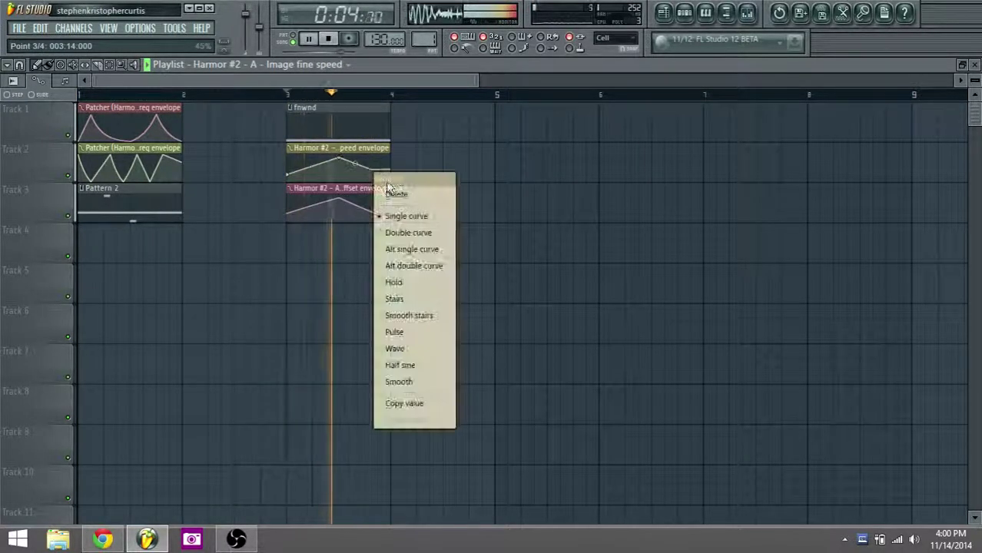
left_click(388, 196)
right_click(385, 178)
key("space")
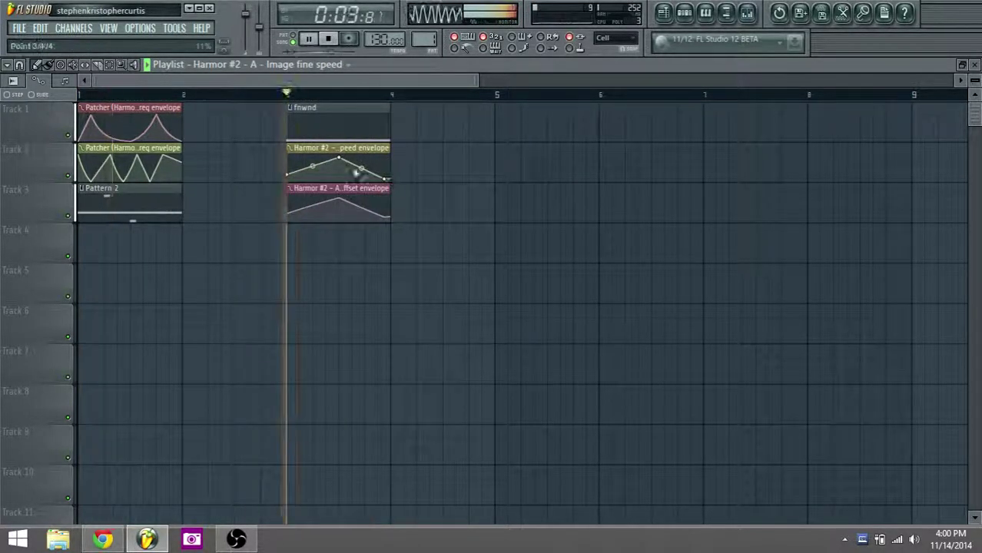
- Raise the starting points of the image fine speed and image time offset envelopes while auditioning
key("space")
left_click_drag(289, 174, 293, 164)
key("space")
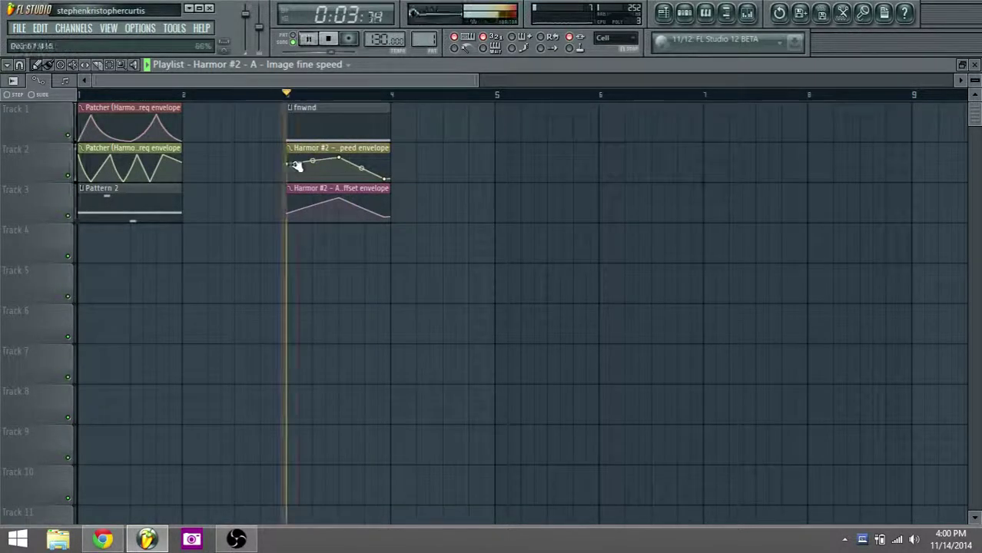
key("space")
key("space")
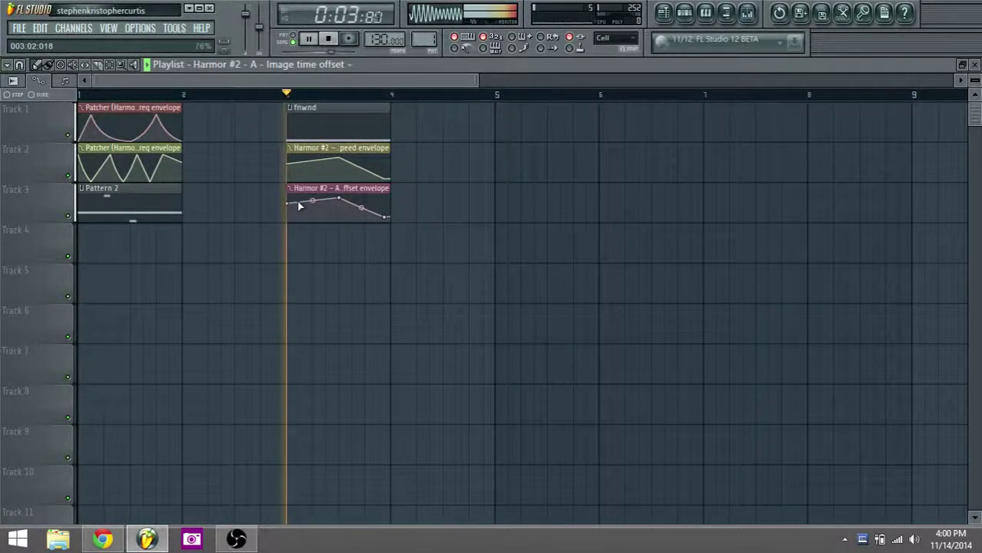
- Delete the Harmor #2 image time offset automation channel, keeping only the image fine speed automation
left_click(312, 191)
left_click(685, 13)
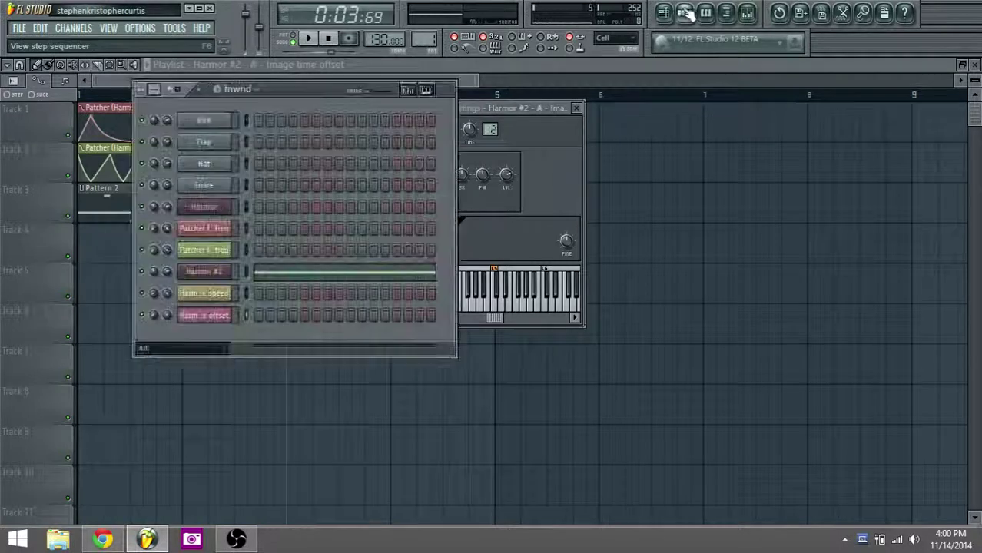
right_click(212, 318)
left_click(261, 504)
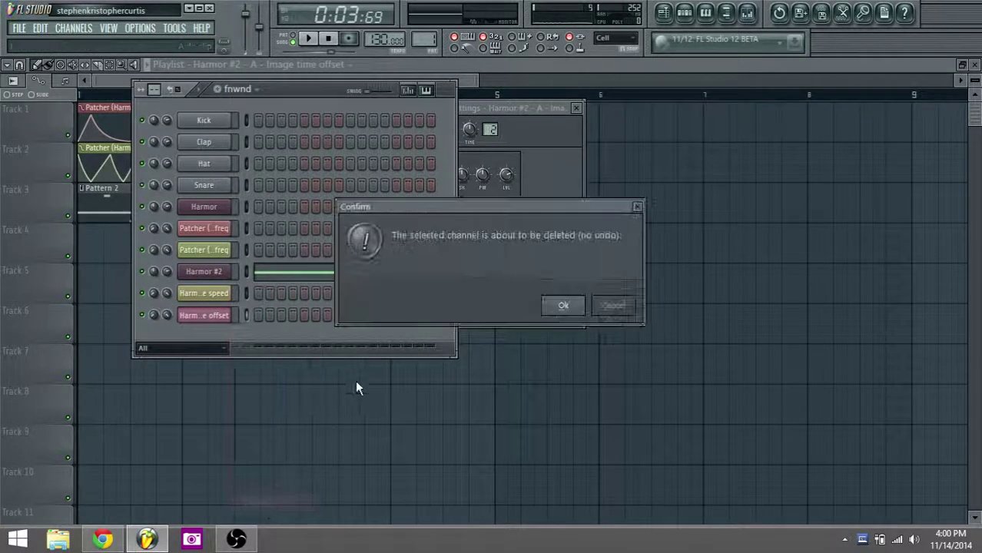
left_click(558, 307)
- Lower the middle point of the image fine speed envelope during playback so the curve descends gently across the bar
key("space")
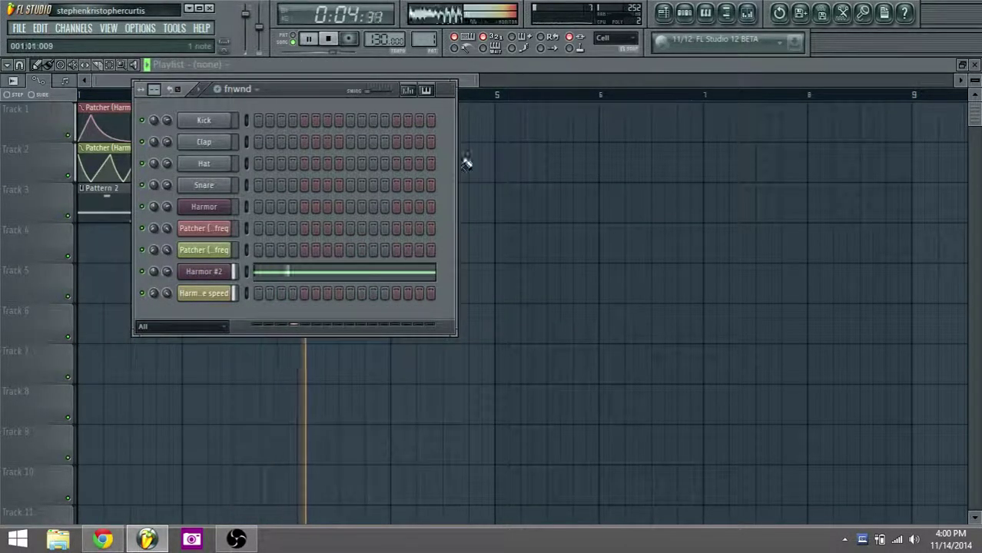
left_click(480, 75)
left_click_drag(338, 158, 343, 167)
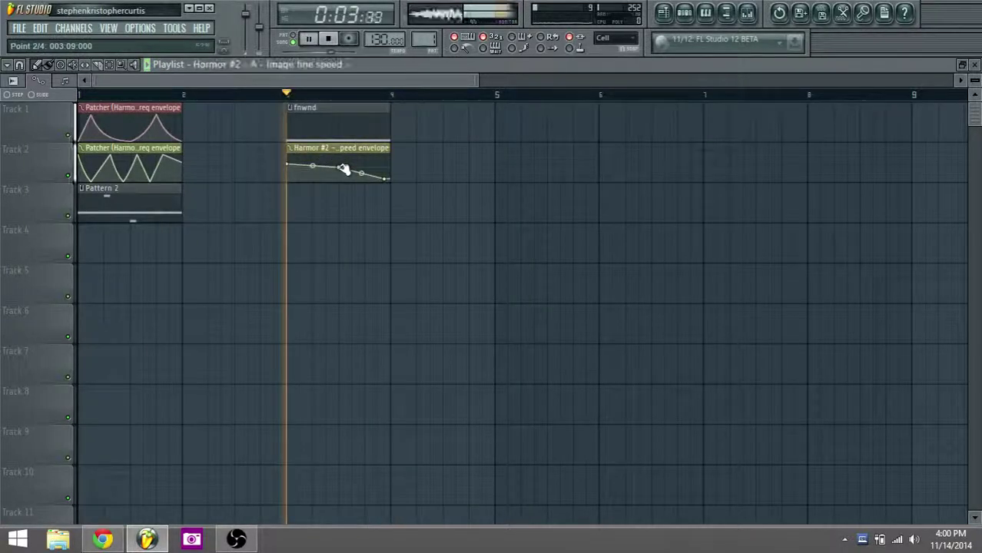
- Reset Harmor #2's image time offset and adjust the image sharpening amount while the section plays
left_click(685, 13)
key("space")
left_click(206, 273)
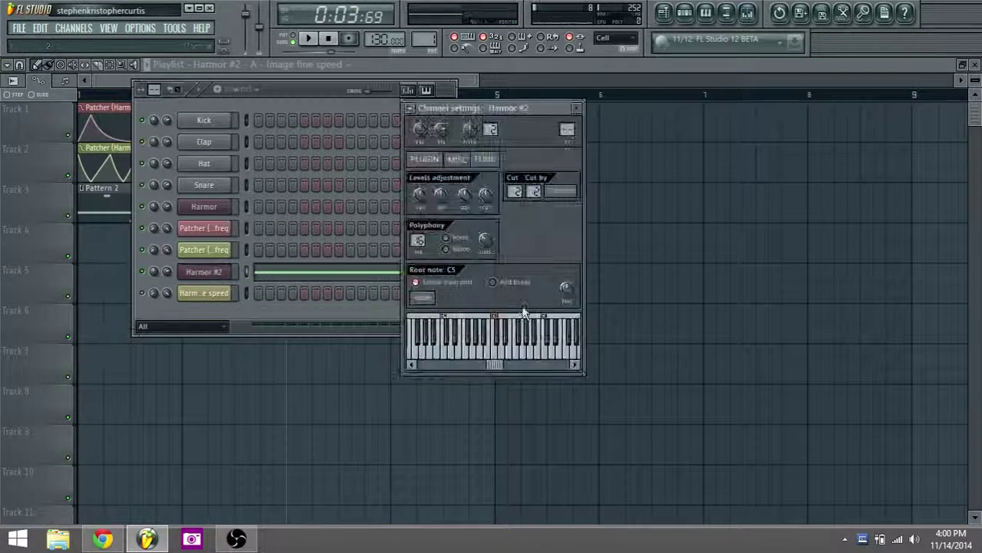
right_click(658, 376)
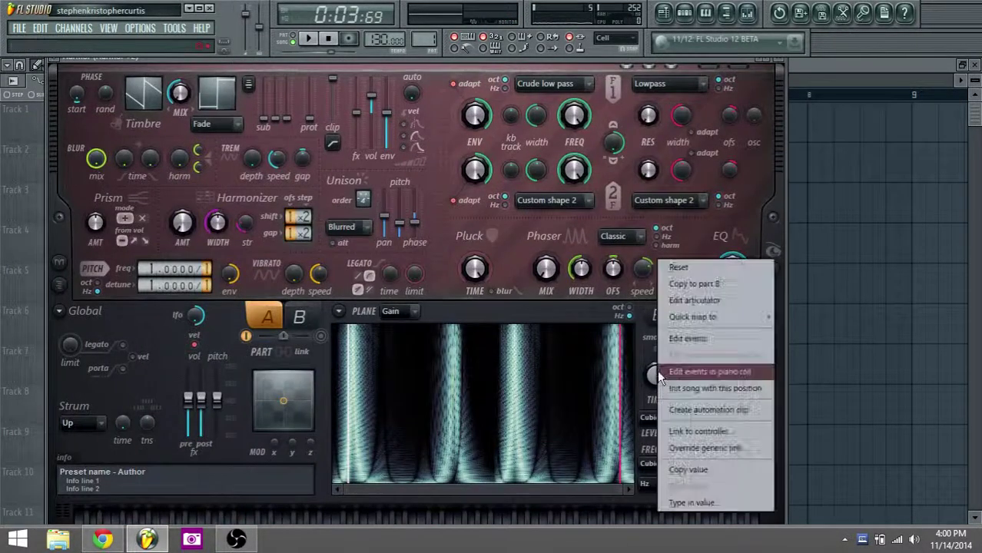
left_click(690, 270)
key("space")
left_click_drag(736, 380, 736, 369)
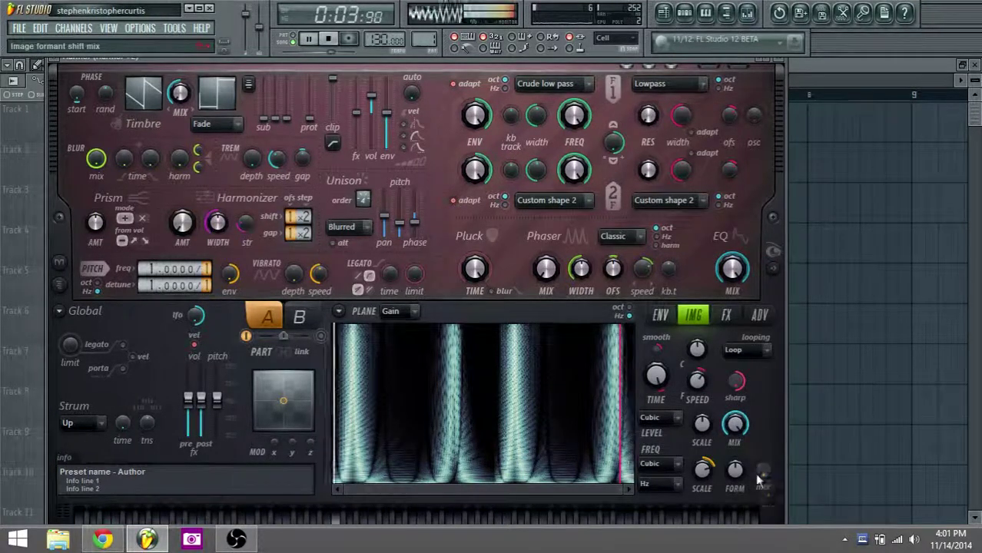
- Audition Log distortion with a raised wet level in Harmor #2's effects, and switch the distortion type to Classic
left_click(728, 316)
left_click(463, 356)
key("space")
left_click(445, 401)
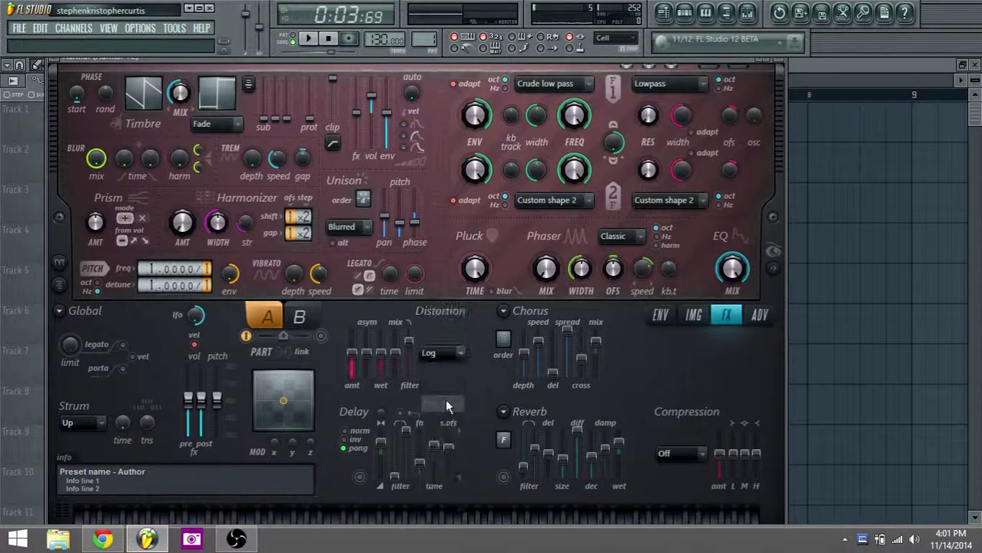
key("space")
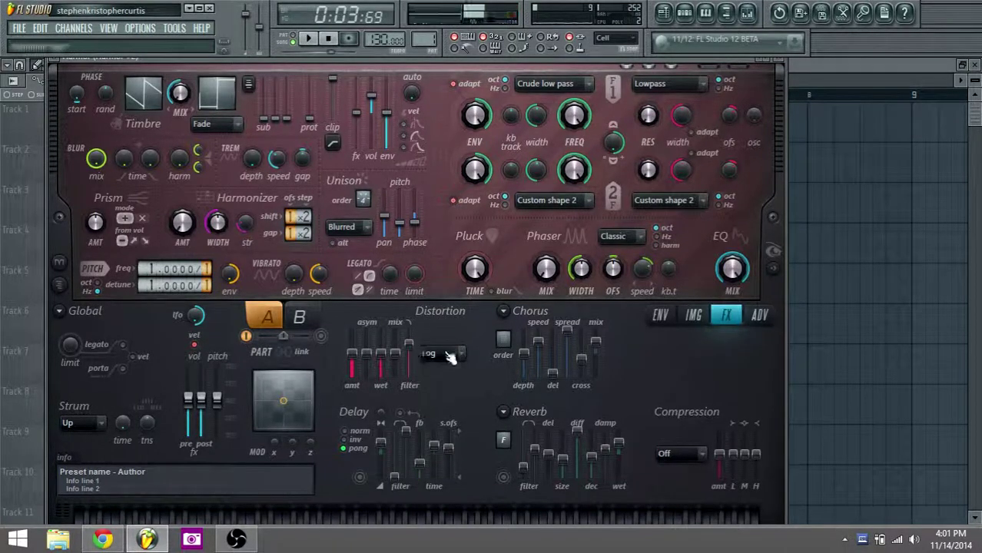
left_click(451, 357)
left_click(442, 346)
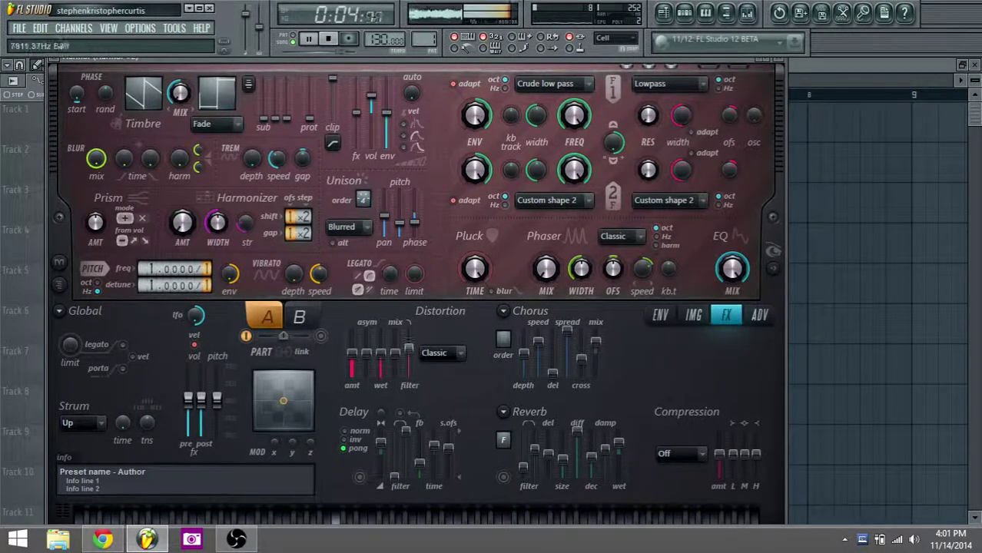
- Set Harmor #2's compression to Heating and raise the compression and prism amounts
left_click(682, 453)
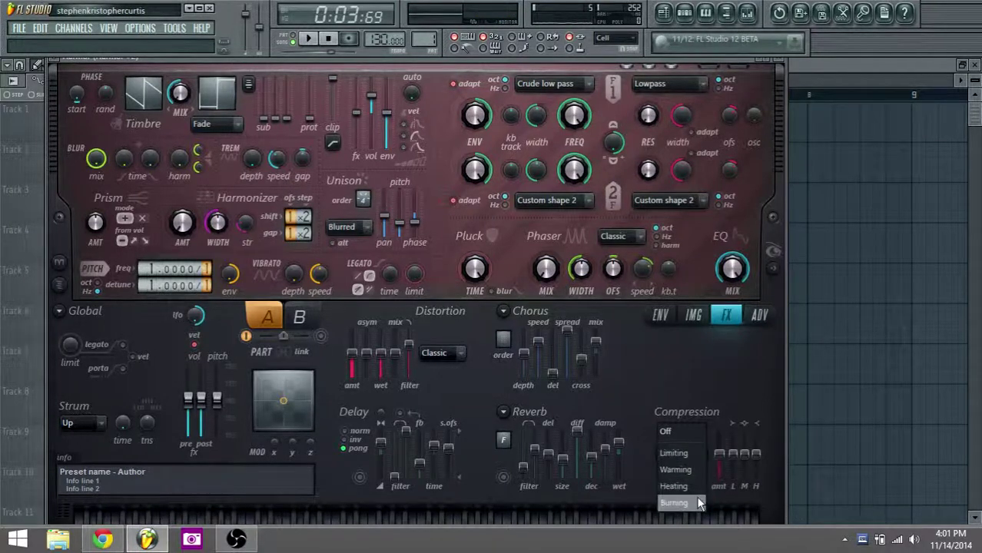
left_click(698, 486)
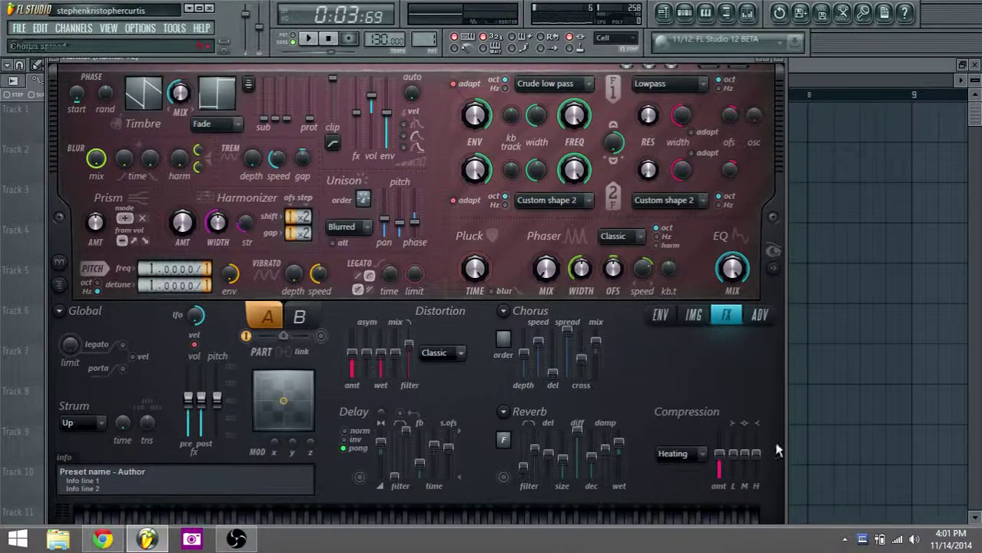
left_click(663, 12)
left_click(684, 13)
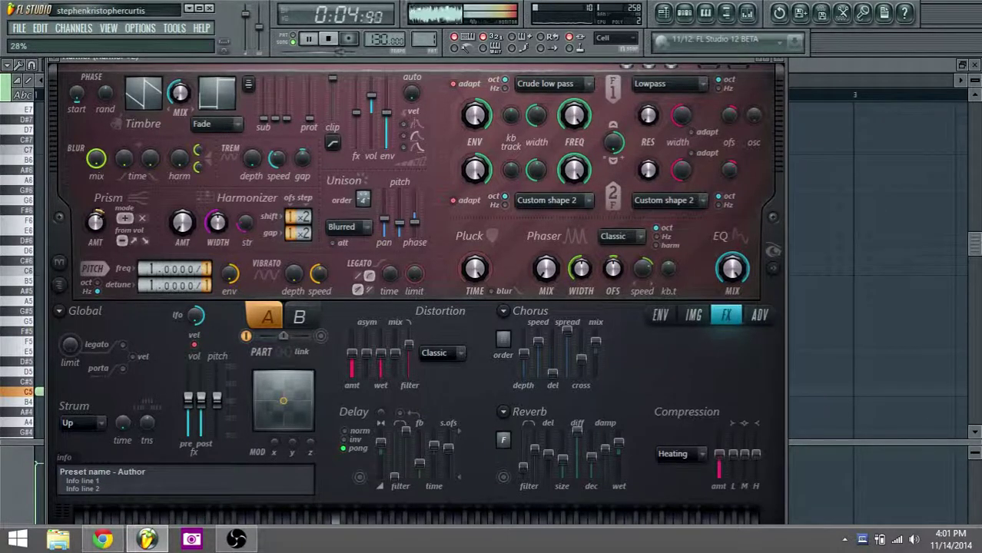
- Raise the end of the image fine speed envelope to about the height of its start while auditioning the section
left_click(664, 13)
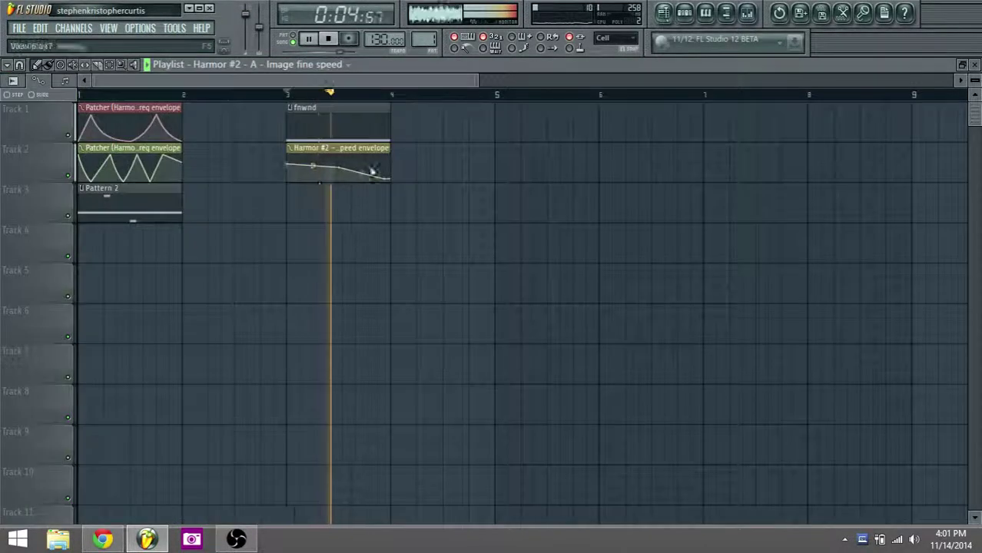
key("space")
key("space")
left_click_drag(290, 164, 389, 167)
key("space")
key("space")
key("space")
key("space")
key("space")
key("space")
- Shape the image fine speed envelope into a smooth valley with its lowest point mid-bar, replaying the result
left_click_drag(311, 173, 363, 169)
key("space")
key("space")
key("space")
key("space")
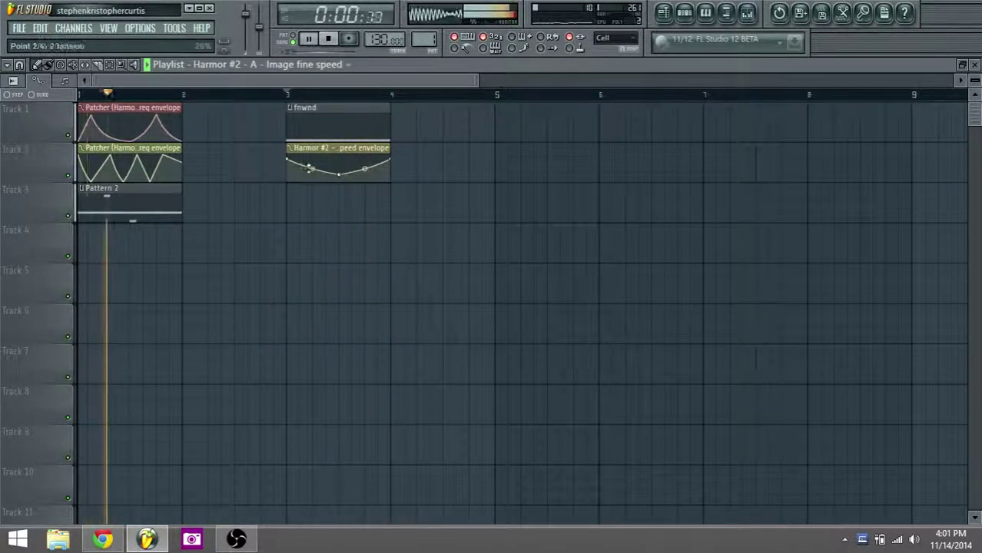
- Play from bar 3 and select bar 3 in the playlist as the loop region
left_click(288, 94)
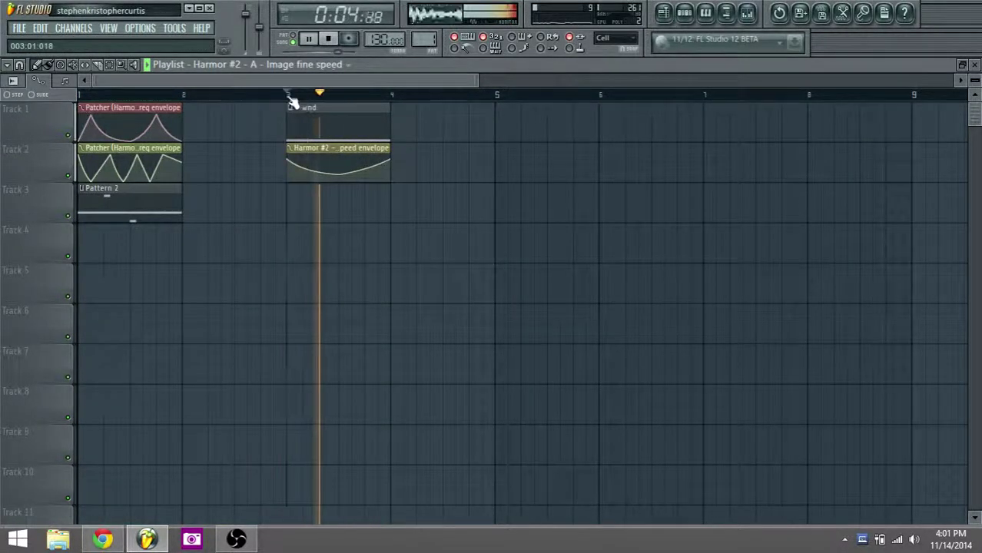
key("space")
left_click_drag(290, 101, 378, 108)
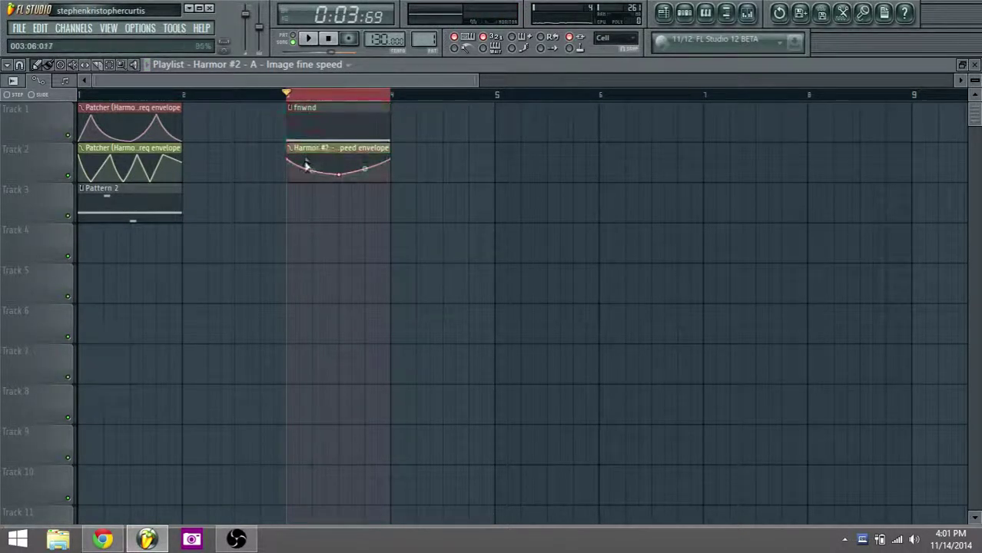
- Try adding a C6 slide note to the fnwnd pattern from the middle to the end of its first bar
double_click(311, 130)
left_click(241, 272)
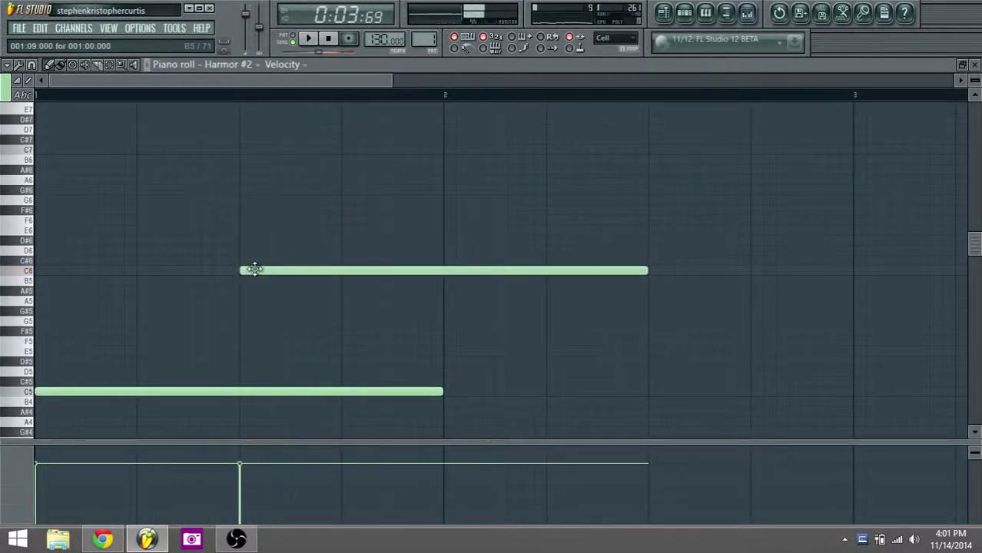
double_click(254, 272)
left_click(388, 372)
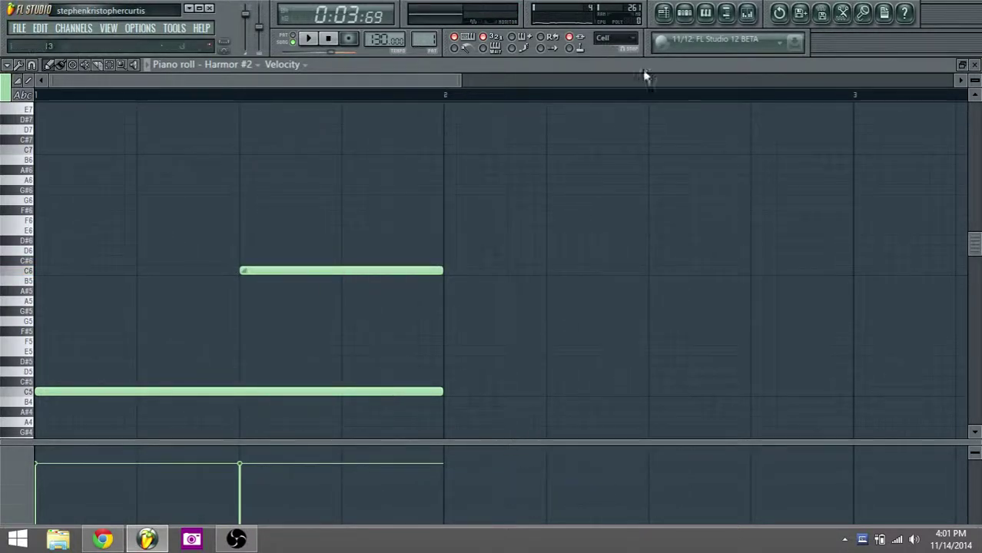
scroll(419, 189, "down", 3)
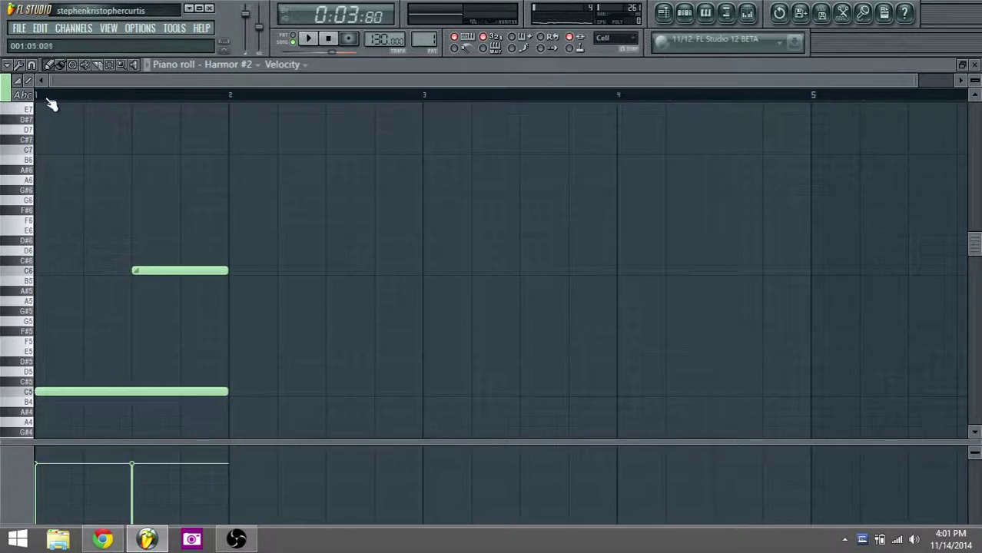
left_click(667, 13)
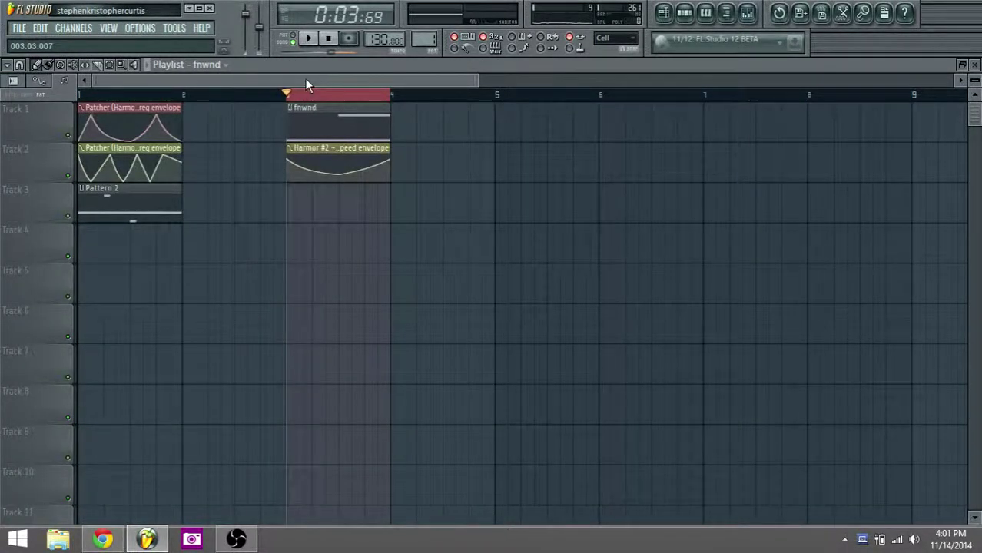
- Audition the looped bar and remove the C6 slide note from Harmor #2's piano roll
mouse_move(306, 79)
left_mouse_down()
mouse_move(316, 76)
mouse_move(296, 80)
left_mouse_up()
scroll(262, 133, "down", 1)
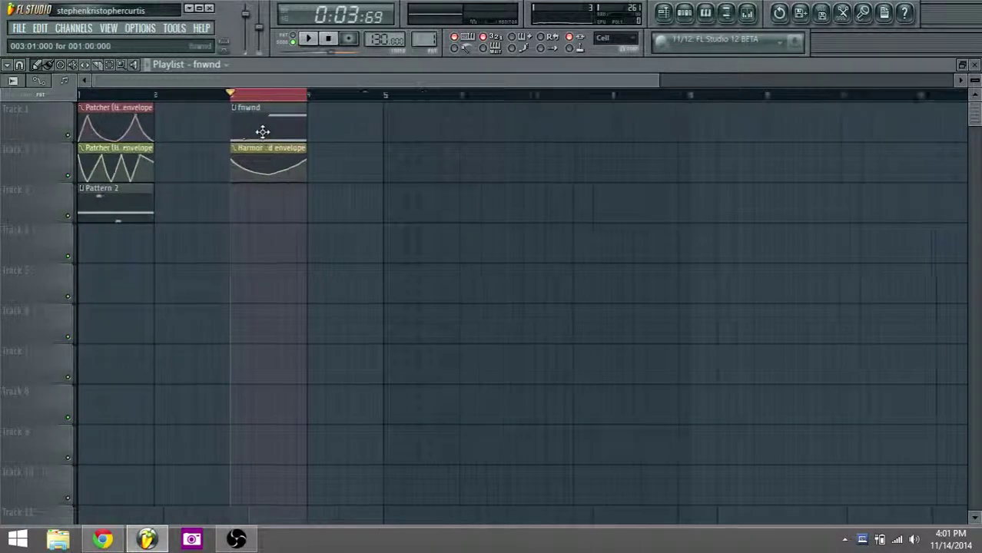
scroll(190, 168, "up", 2)
scroll(189, 167, "down", 3)
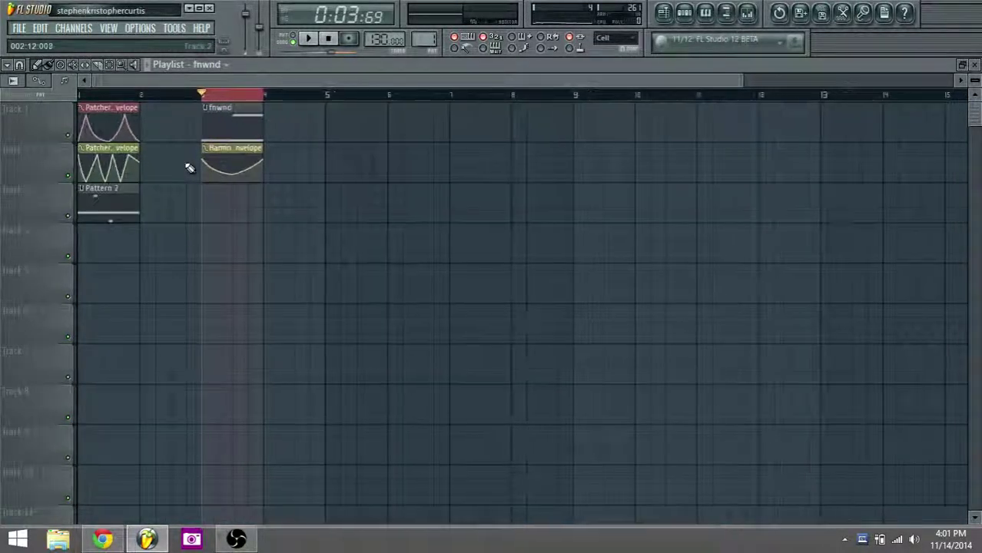
key("space")
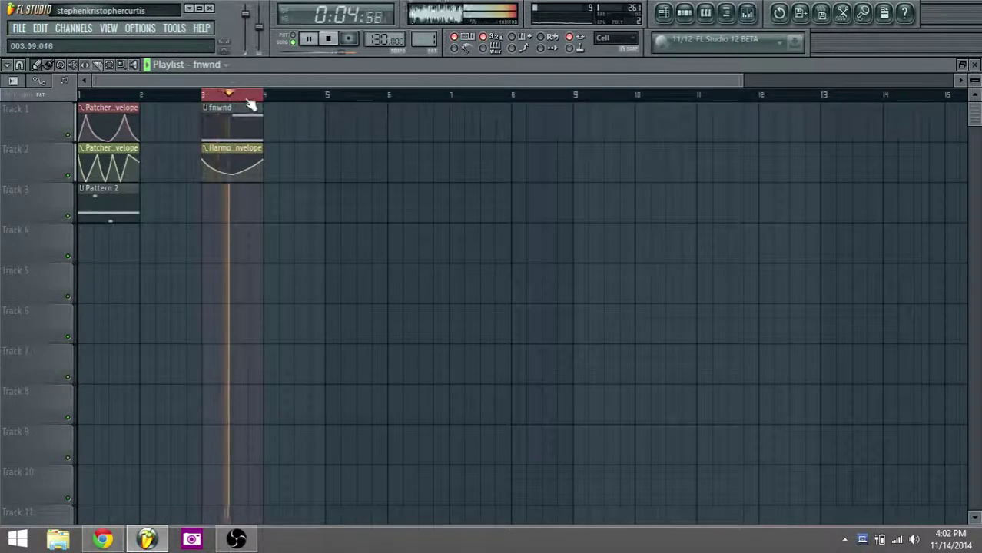
key("space")
double_click(251, 128)
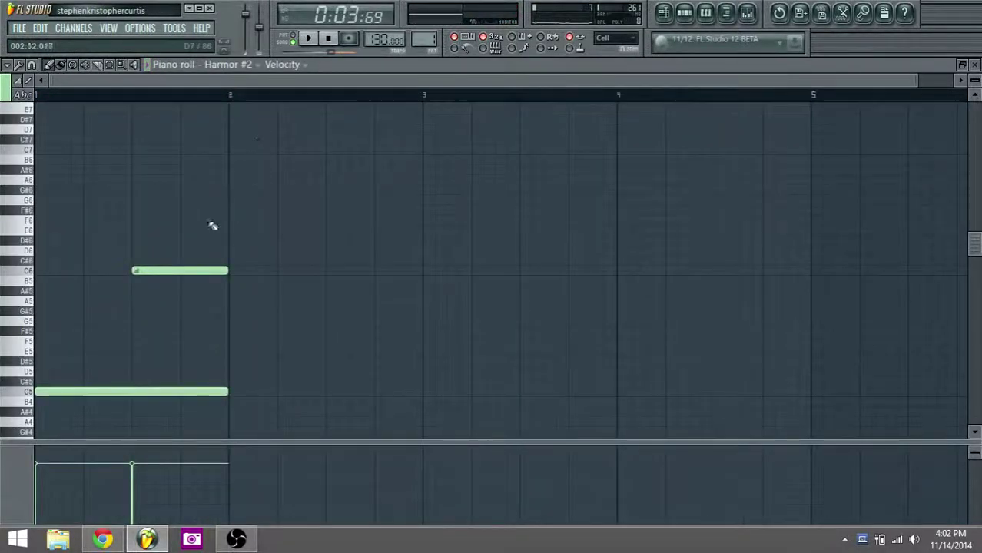
key("space")
left_click(666, 12)
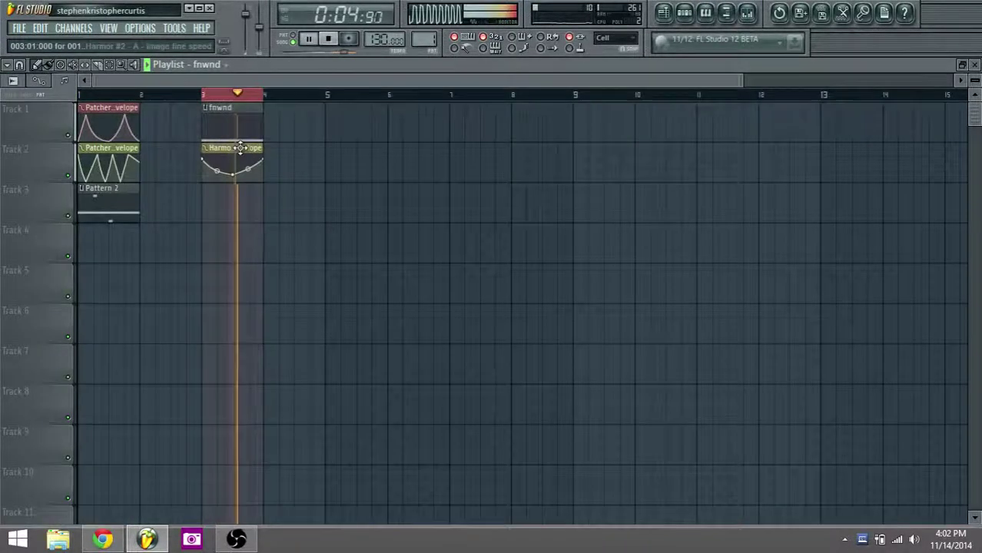
- Raise the middle point of the image fine speed envelope and bend its first segment into an early dip while auditioning
mouse_move(228, 172)
left_mouse_down()
mouse_move(240, 160)
mouse_move(219, 179)
mouse_move(235, 167)
left_mouse_up()
key("space")
key("space")
key("space")
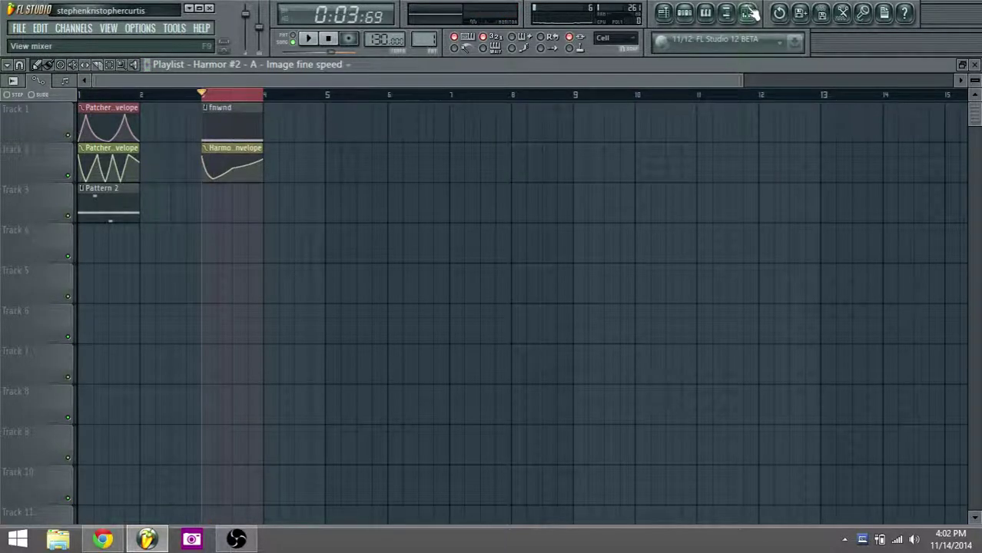
- Link the Harmor #2 channel to the free mixer track directly after the Harmor track
left_click(747, 12)
left_click(684, 12)
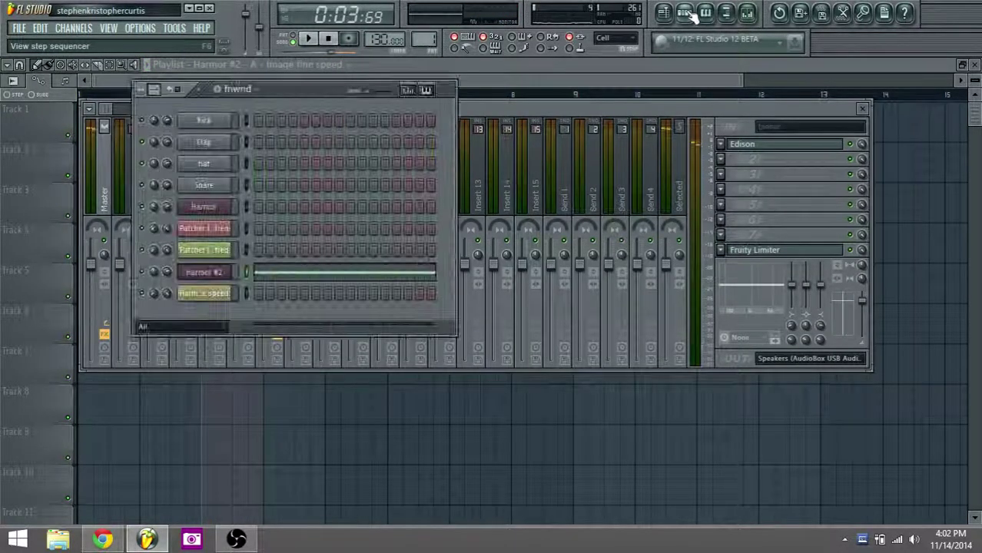
left_click(684, 12)
right_click(308, 126)
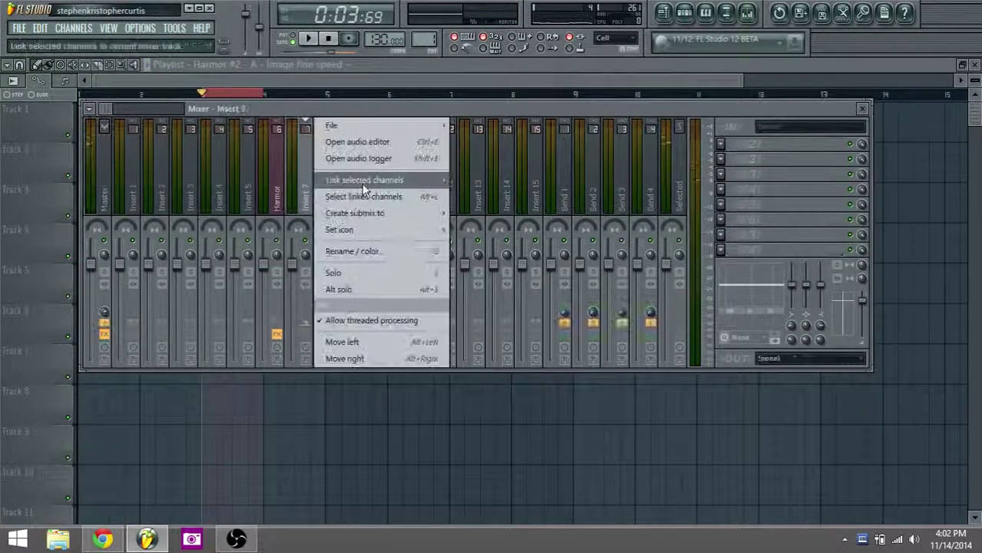
left_click(485, 181)
- Load Patcher into the first effect slot of the Harmor #2 mixer track and maximize its window
left_click(716, 143)
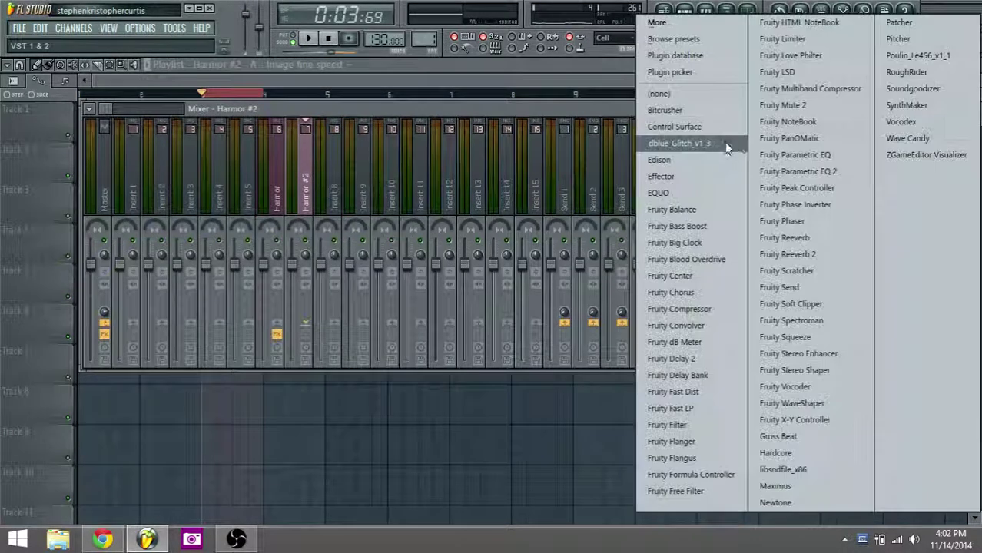
left_click(923, 23)
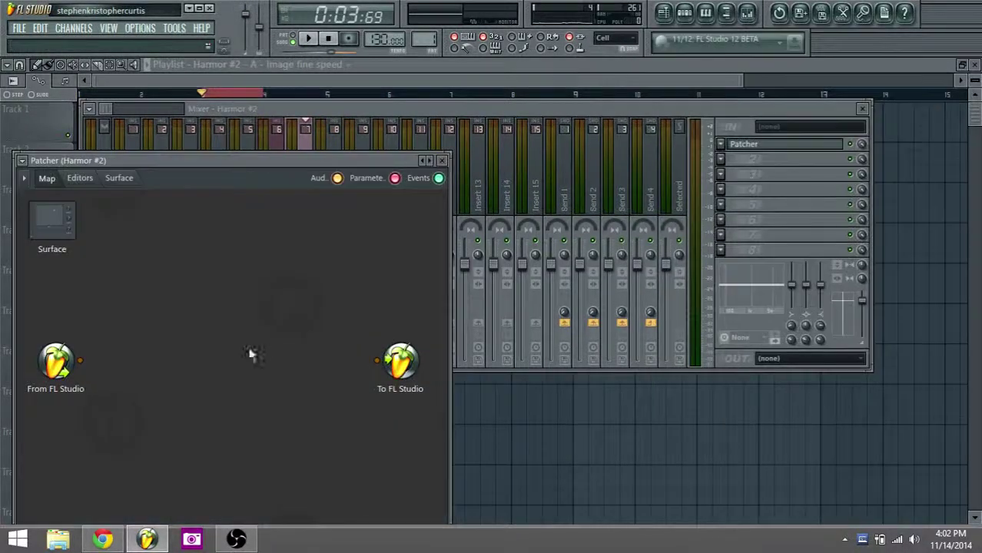
left_click_drag(249, 163, 413, 114)
double_click(413, 110)
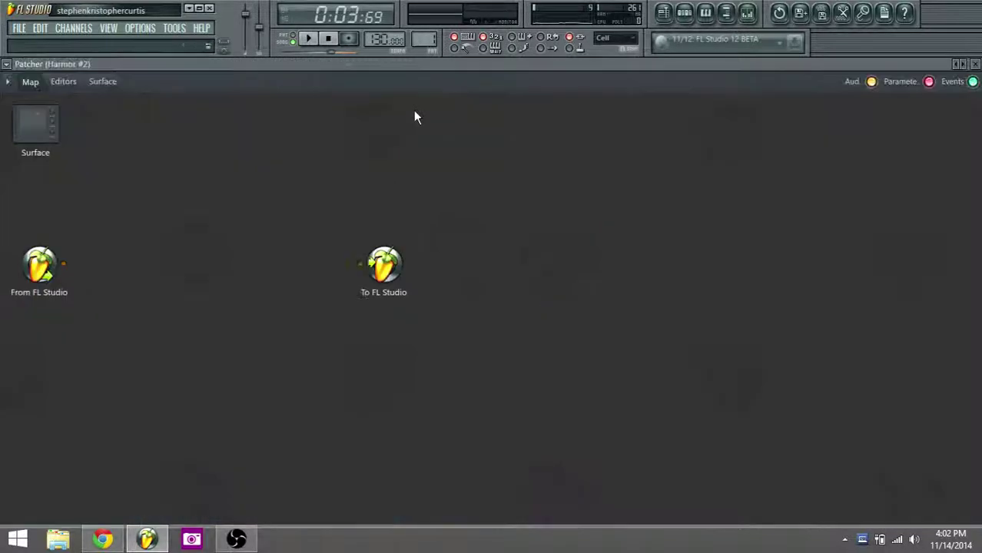
- Add Fruity WaveShaper to the Patcher map between the FL Studio input and output
right_click(119, 214)
mouse_move(154, 244)
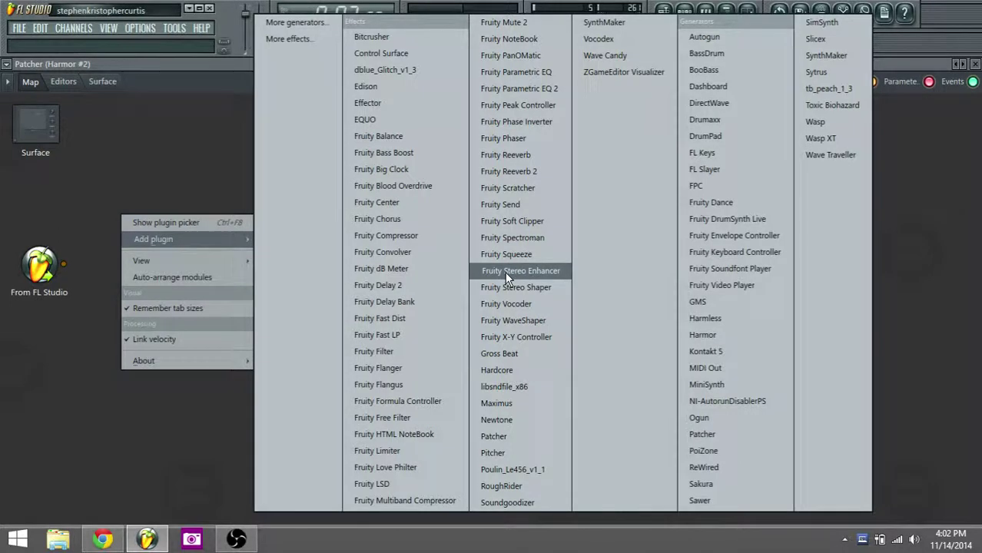
left_click(507, 321)
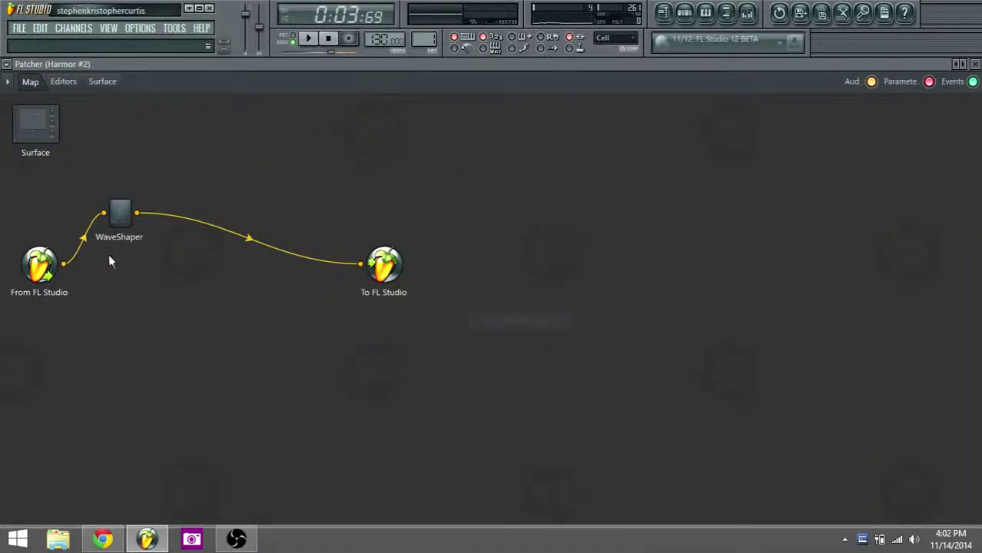
- Add Fruity Parametric EQ 2 and Maximus in series after WaveShaper, feeding the FL Studio output in the Patcher map
right_click(258, 284)
mouse_move(343, 304)
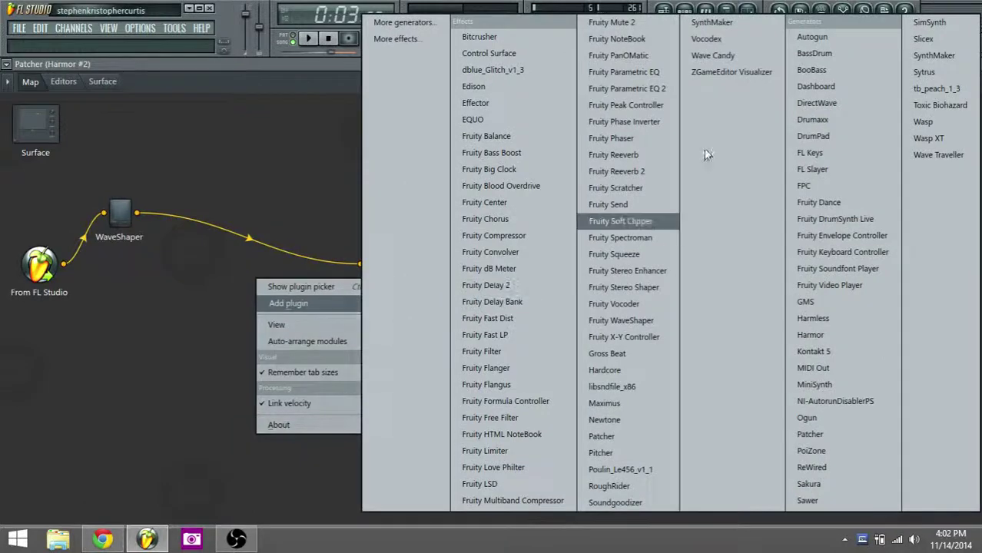
left_click(630, 89)
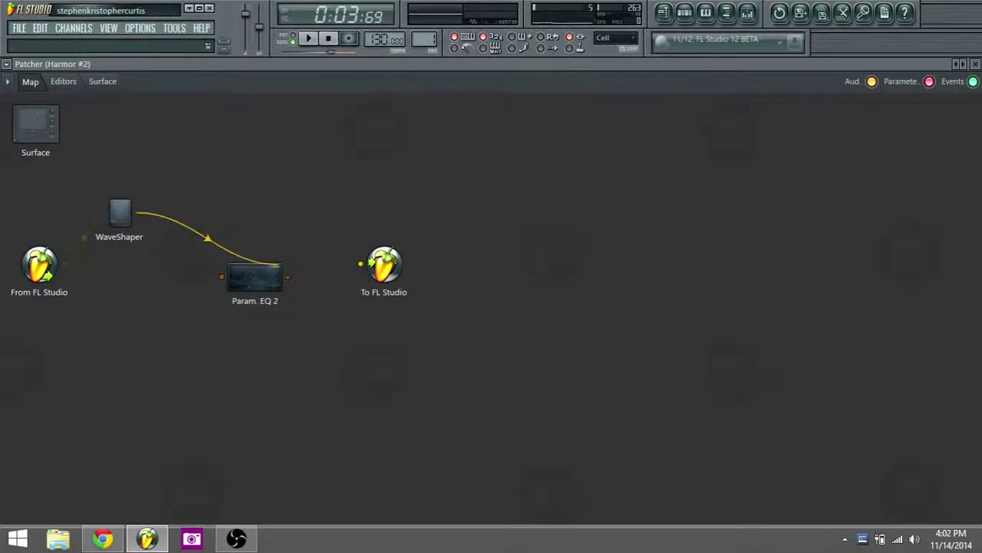
right_click(318, 263)
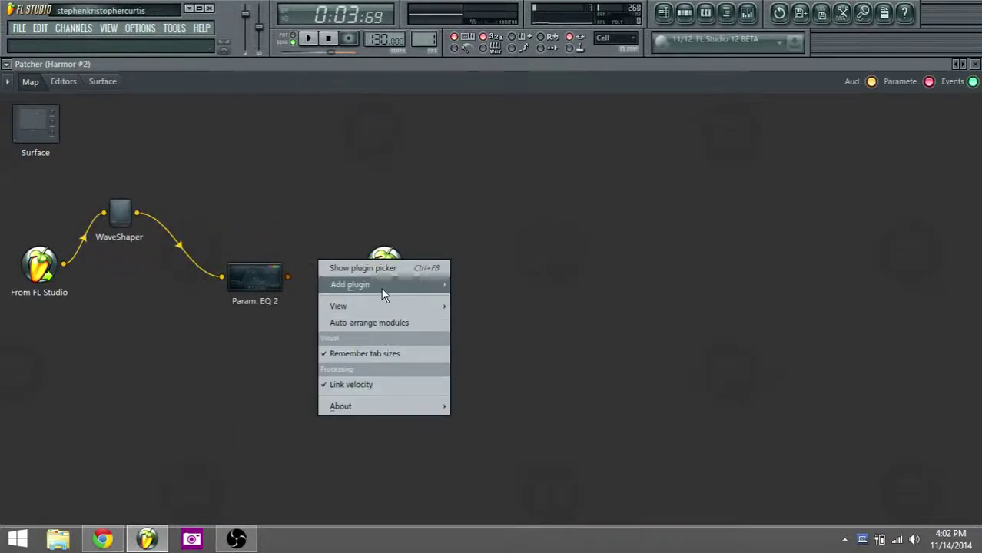
mouse_move(381, 288)
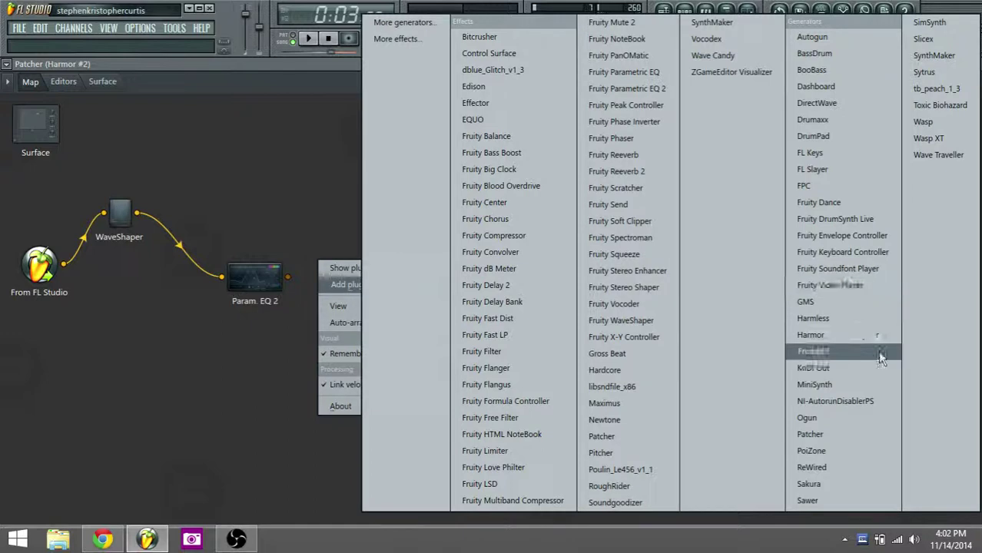
left_click(635, 408)
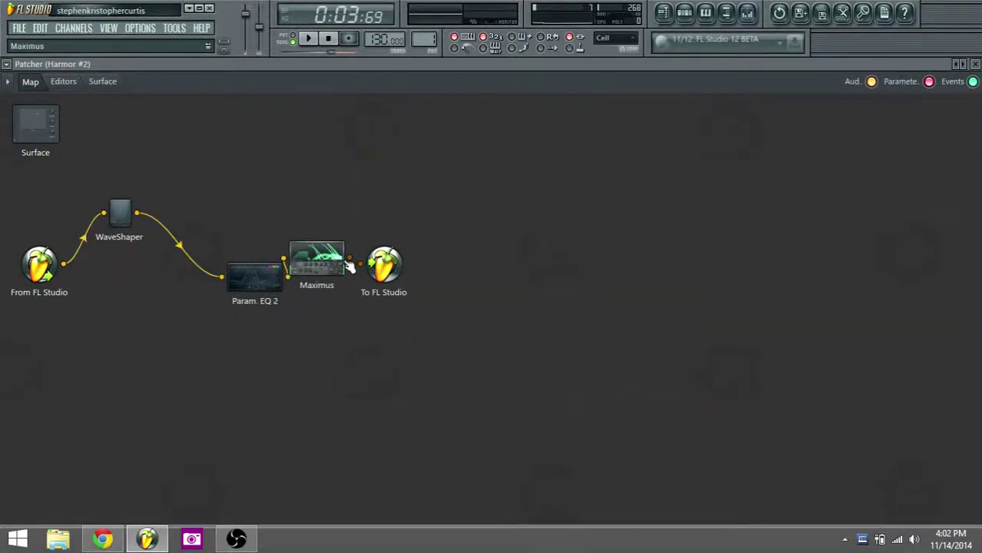
- Open the Maximus editor in Patcher and switch to a preset whose master curve flattens into a hard ceiling
double_click(318, 256)
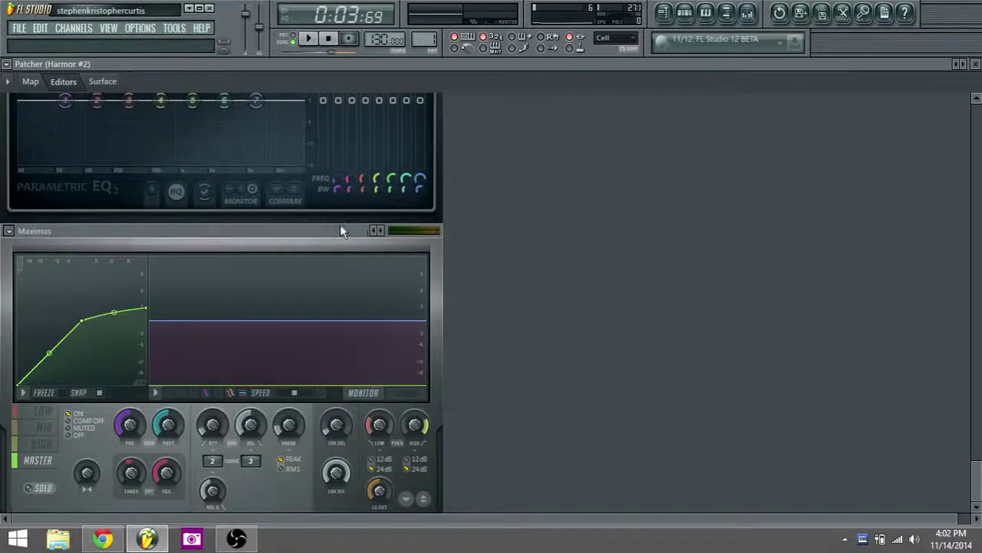
left_click(377, 231)
left_click(425, 53)
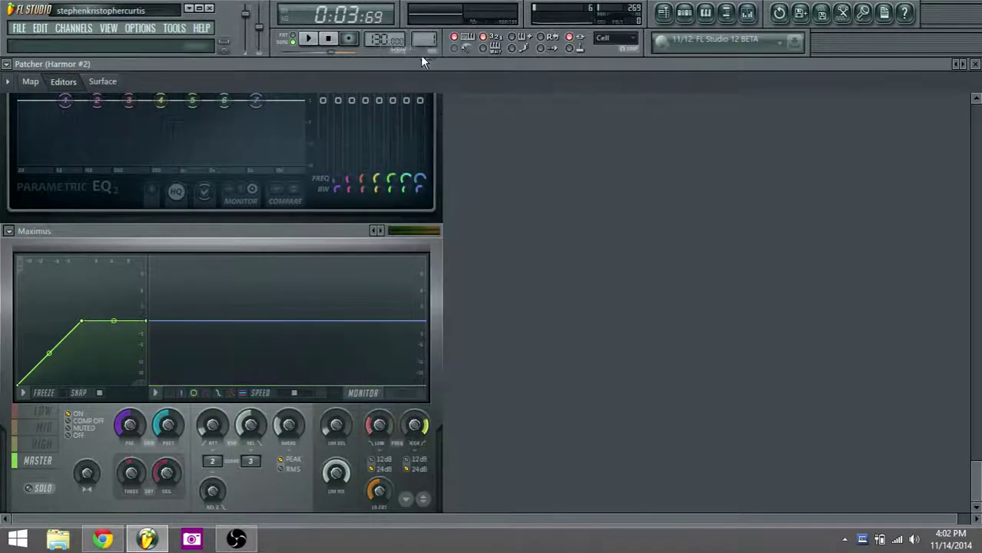
- Reopen Patcher from the Harmor #2 mixer track and return to its module map
left_click(666, 12)
left_click(685, 13)
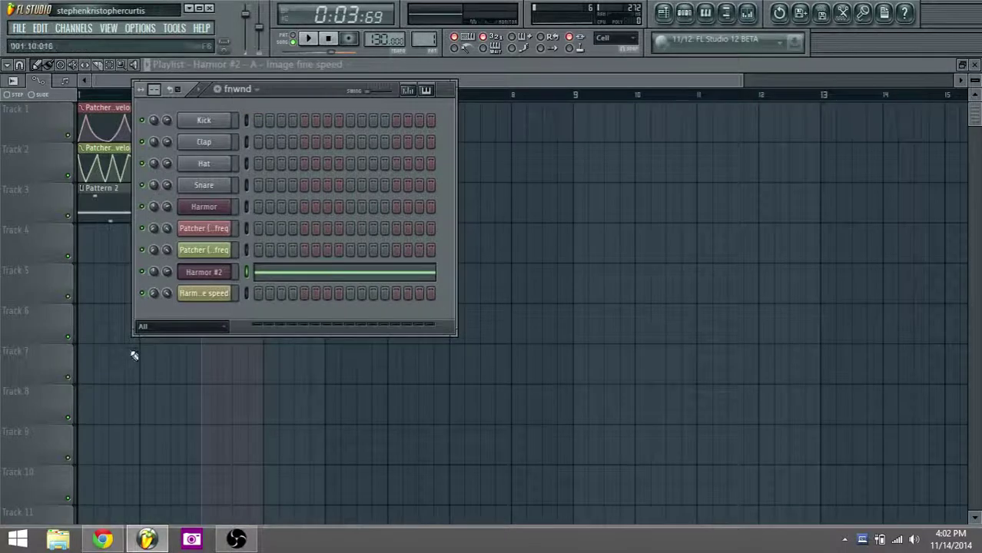
left_click(747, 13)
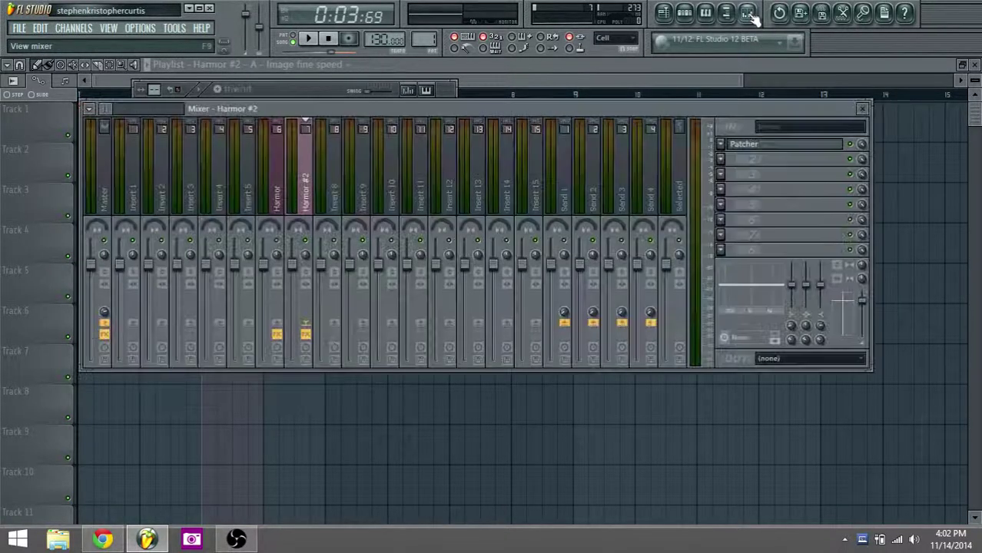
left_click(760, 146)
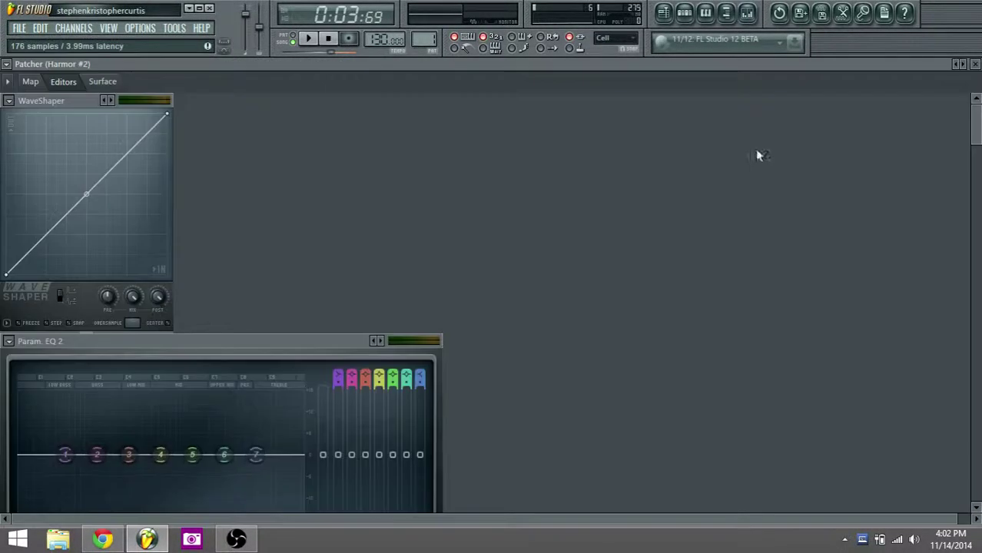
left_click(38, 82)
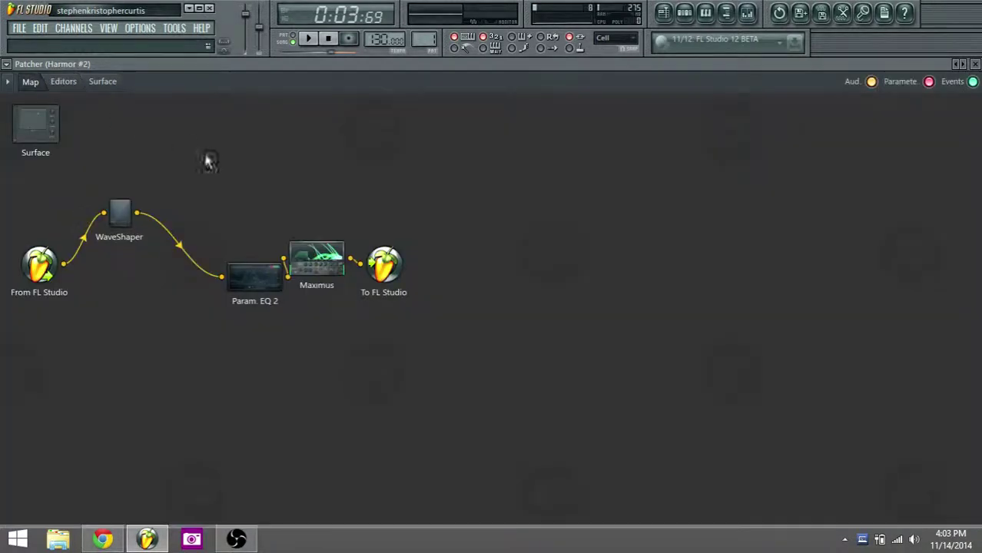
- Bend the WaveShaper curve into one steep early rise that levels off at the maximum, without intermediate points, while auditioning
double_click(121, 218)
left_click_drag(87, 193, 98, 176)
right_click(77, 145)
key("space")
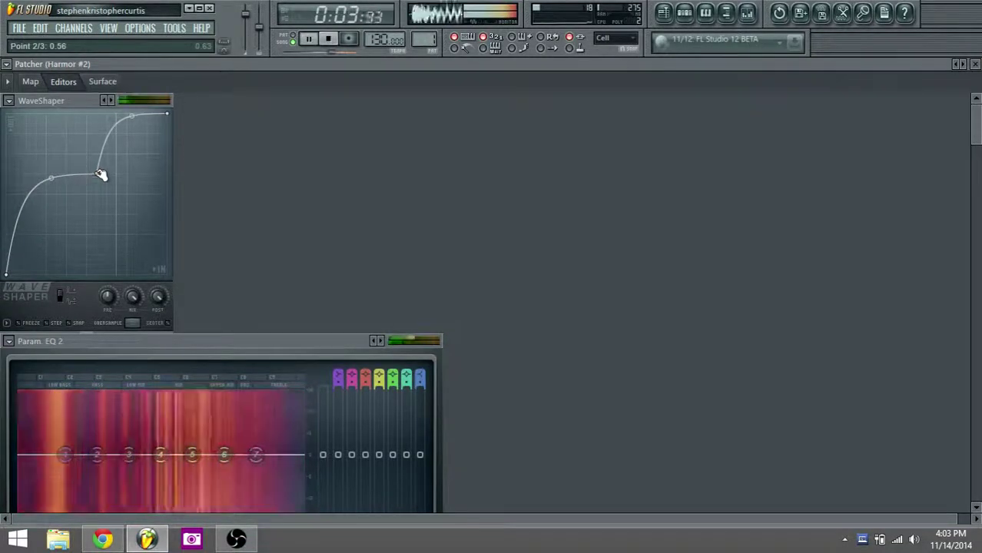
right_click(98, 176)
left_click(120, 198)
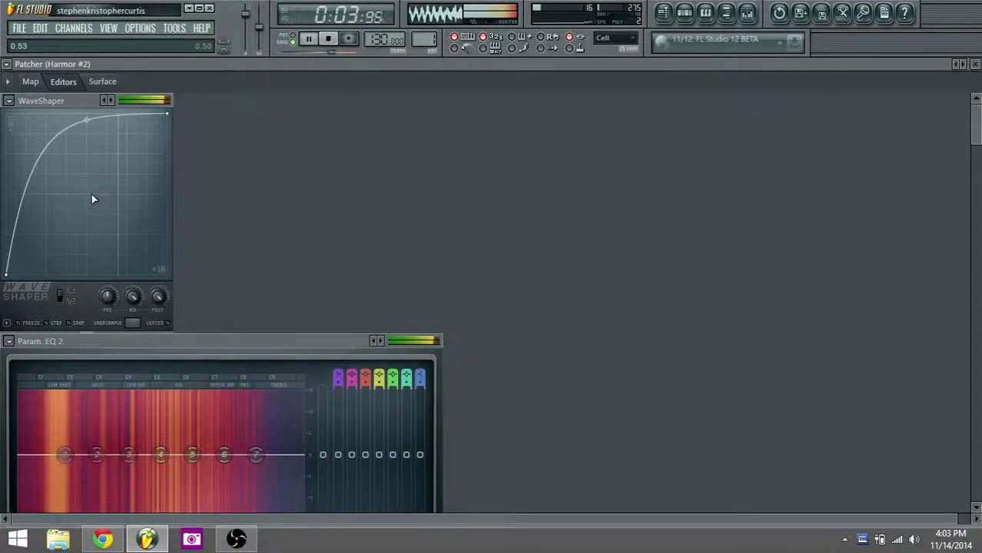
key("space")
- Set Parametric EQ 2 band 4 to the Band pass type and band 5 to Band stop
right_click(161, 454)
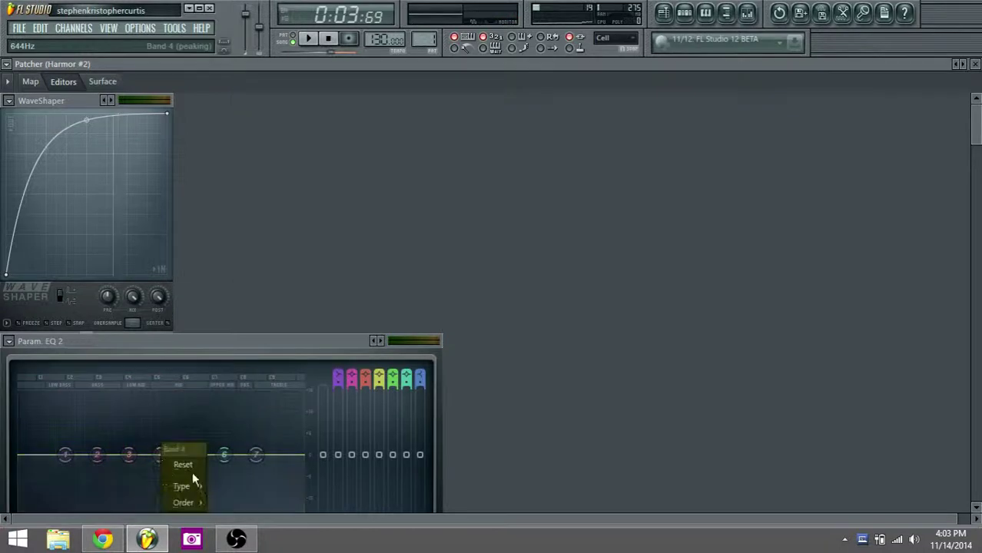
mouse_move(205, 504)
mouse_move(201, 486)
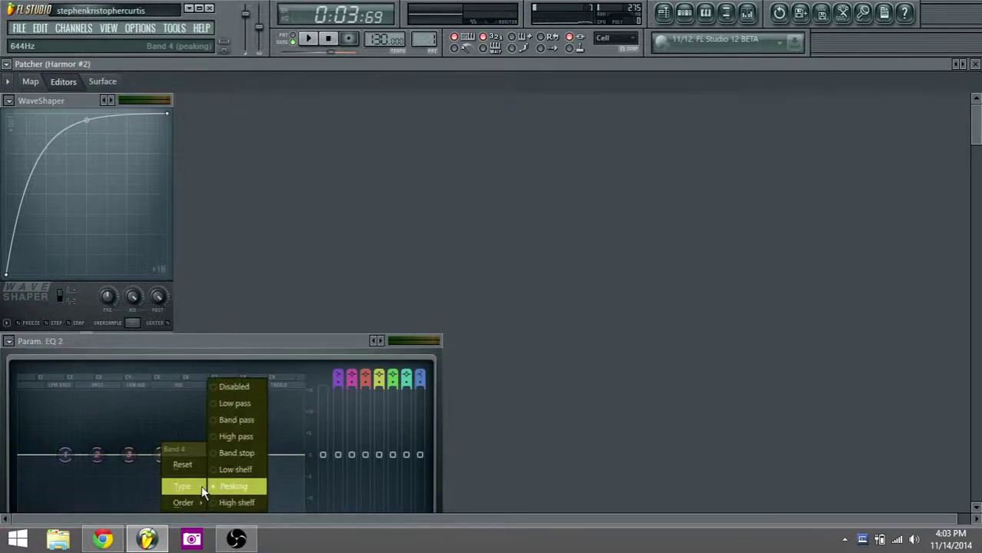
left_click(235, 420)
right_click(192, 454)
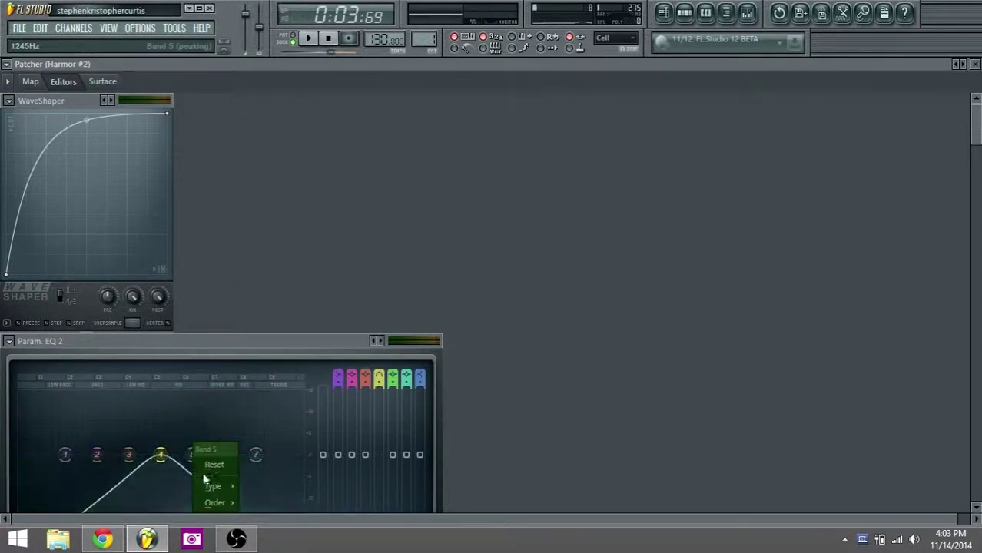
mouse_move(216, 505)
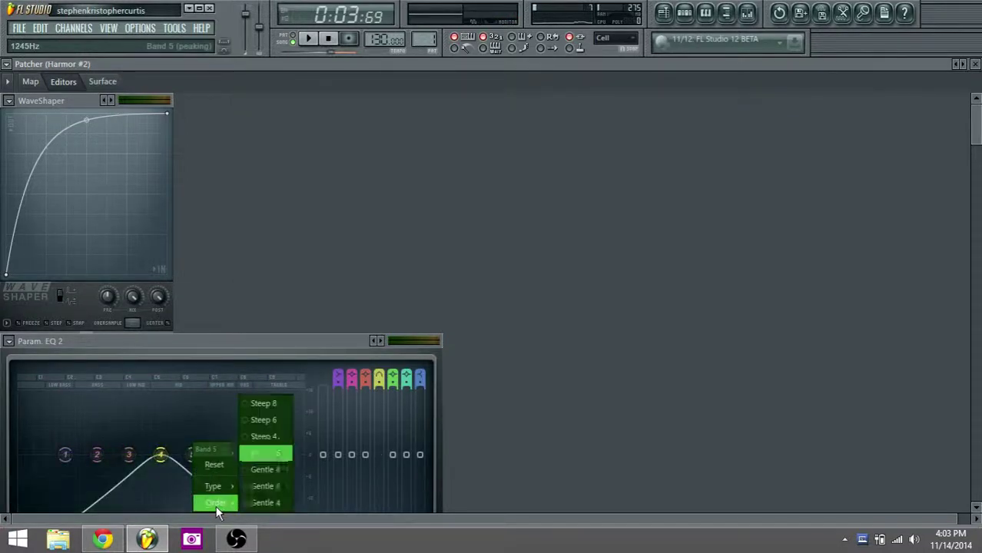
left_click(263, 453)
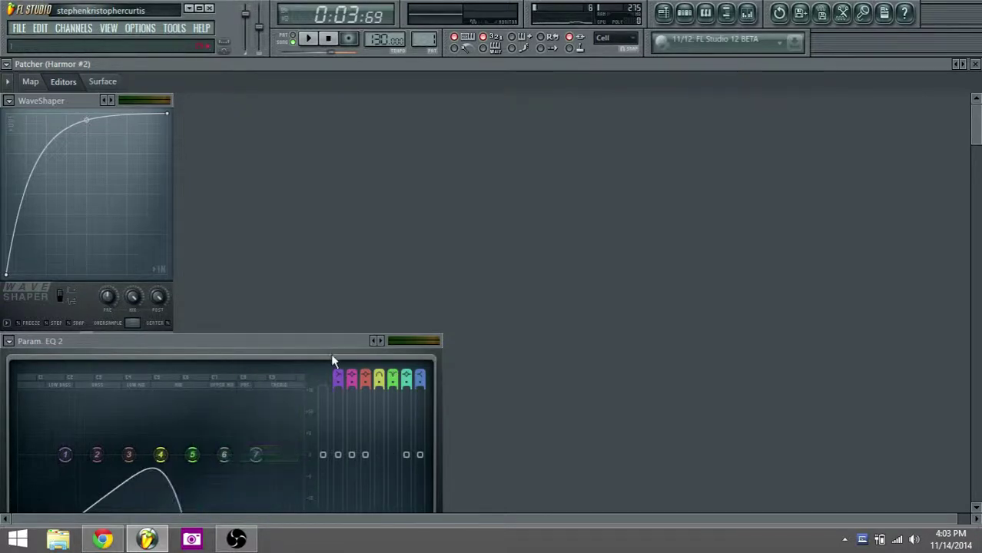
- Activate the band 4 and band 5 frequency parameters of Parametric EQ 2 inside Patcher
scroll(513, 403, "down", 3)
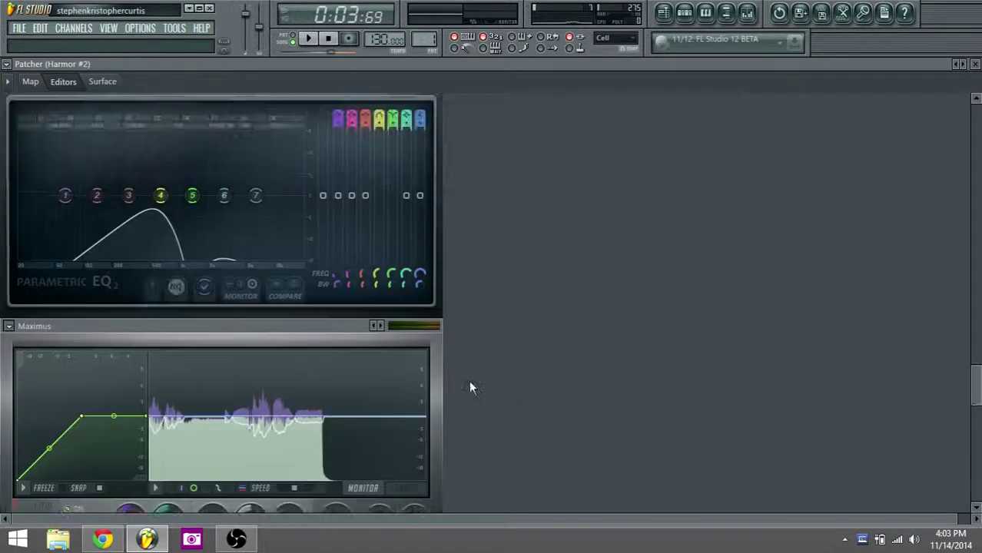
scroll(508, 398, "down", 2)
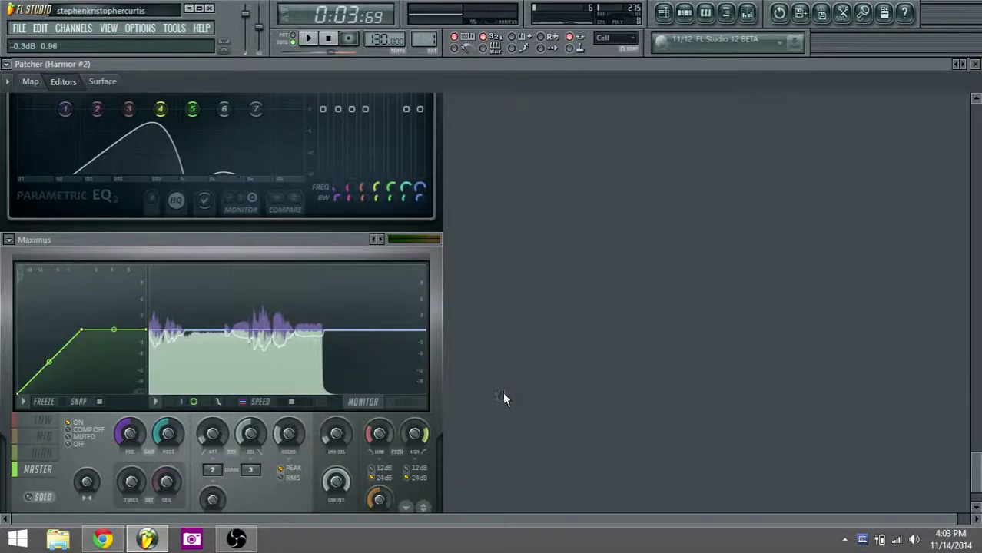
scroll(504, 396, "up", 2)
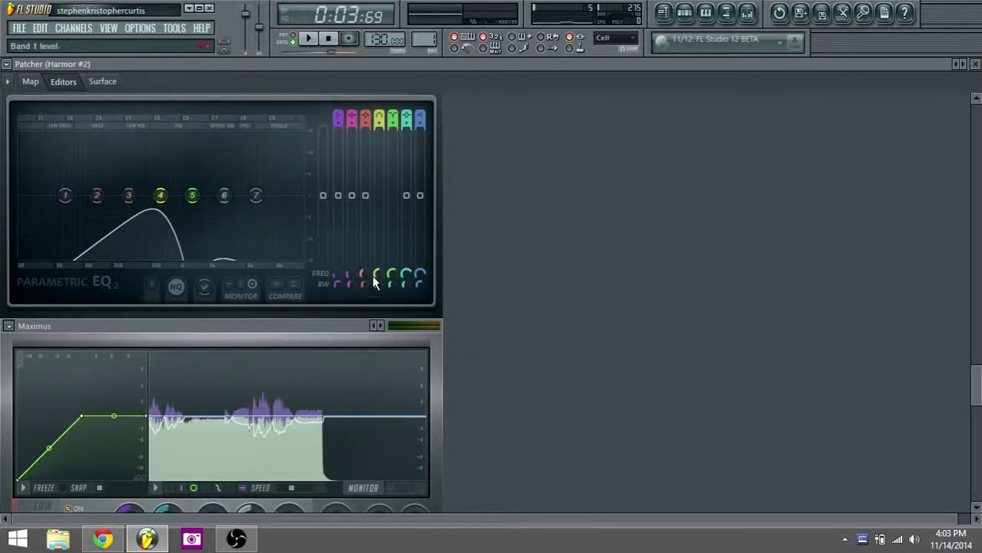
right_click(387, 274)
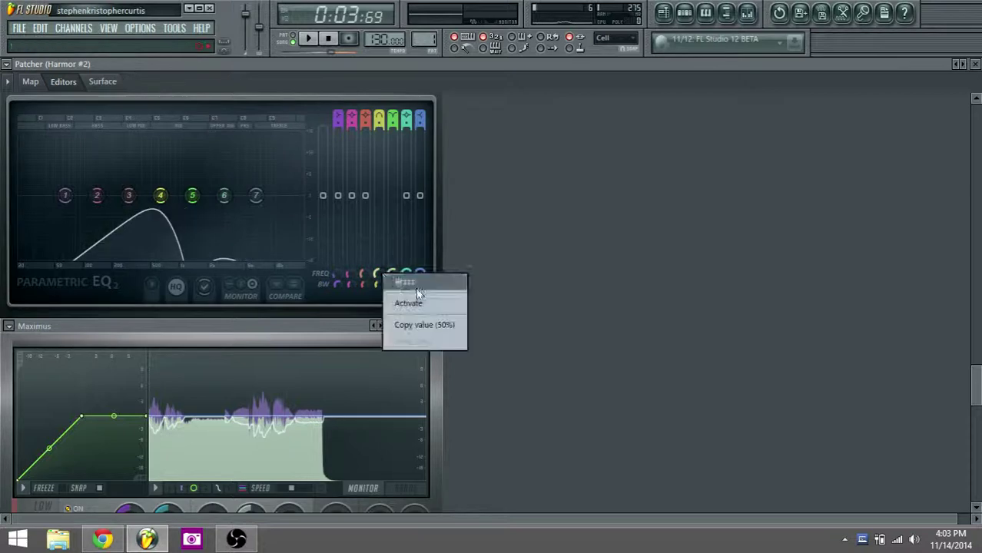
left_click(422, 301)
right_click(395, 274)
left_click(425, 306)
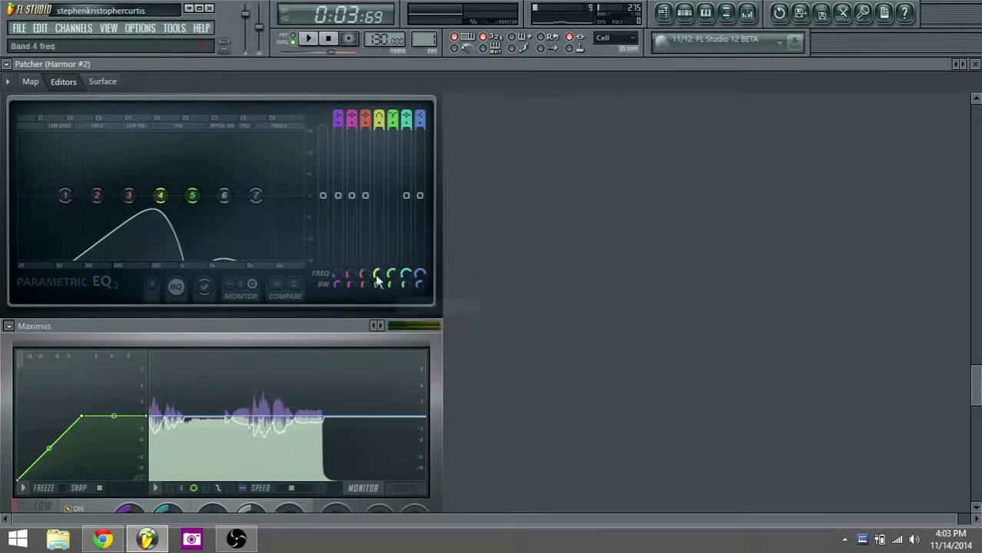
- Create automation clips for the band 4 and band 5 frequencies of Parametric EQ 2
right_click(377, 274)
left_click(429, 398)
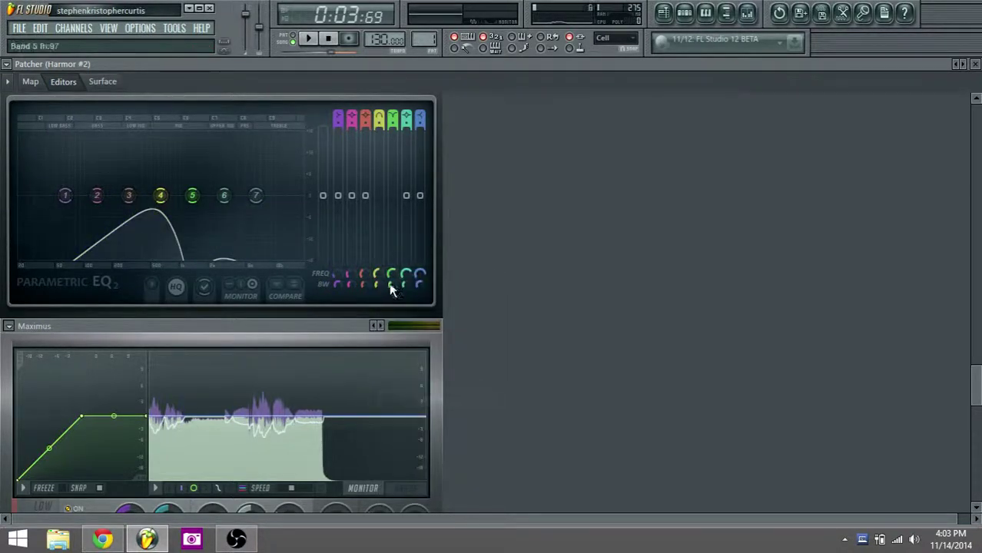
right_click(395, 272)
left_click(434, 395)
- Shape the Band 5 freq envelope in the playlist: start at the bottom, rise, dip to zero and rise again during playback
left_click(661, 11)
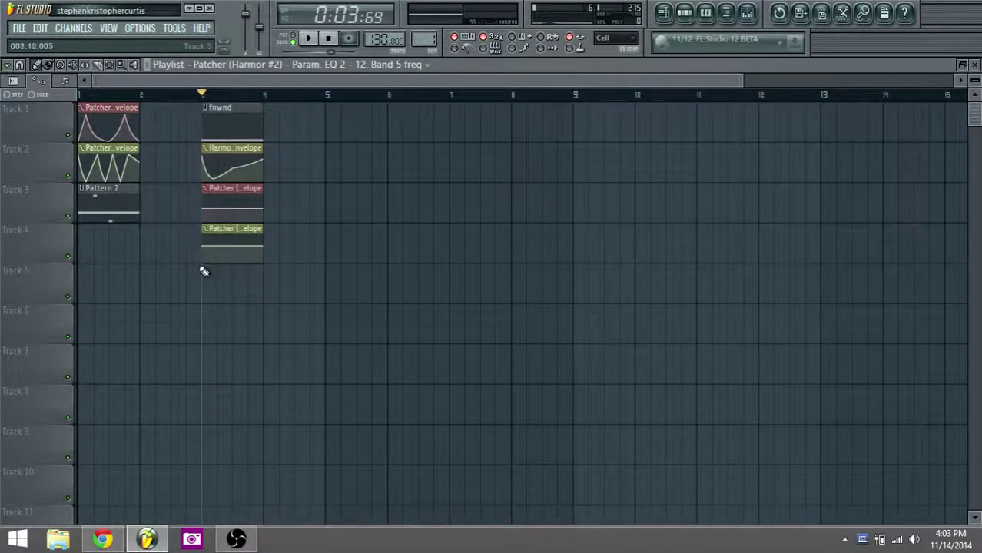
key("space")
scroll(205, 259, "up", 3)
key("space")
key("space")
left_click_drag(202, 246, 207, 263)
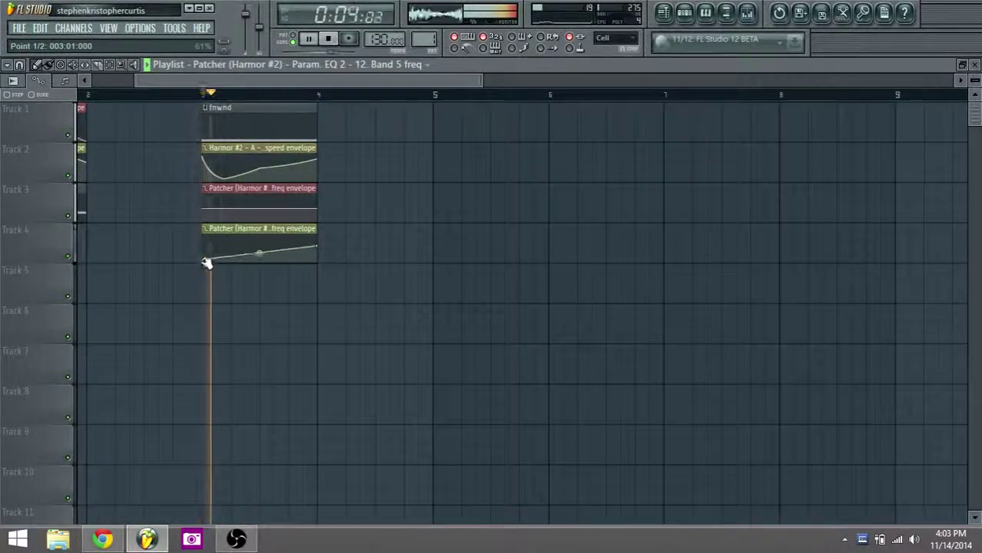
right_click(231, 240)
right_click(267, 262)
right_click(289, 239)
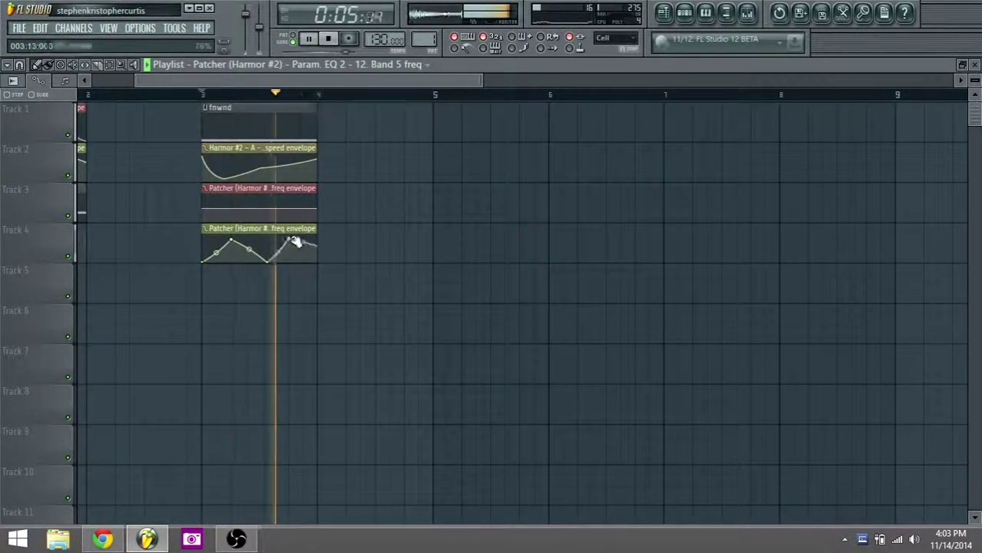
- Add a dip, a high point and a lower third point to the Band 4 freq envelope, and raise its start point
right_click(231, 221)
right_click(268, 198)
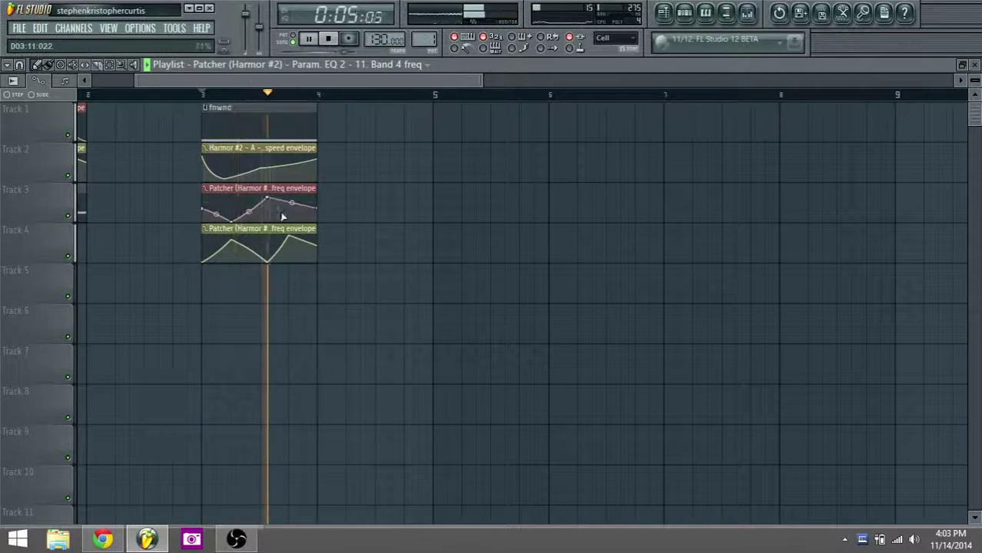
right_click(289, 213)
left_click_drag(203, 210, 203, 194)
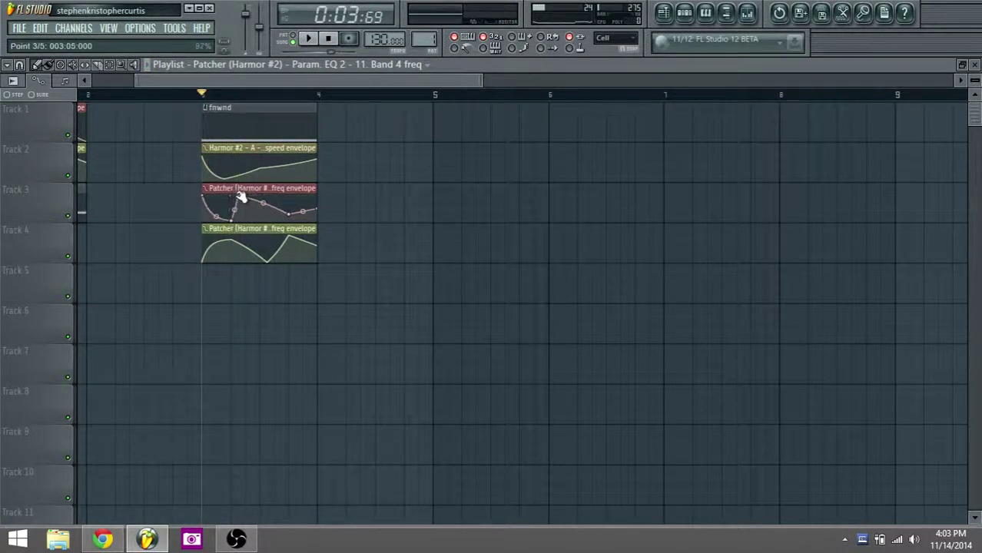
- Add a 0% point at 003:09:000 after the Band 4 freq peak and bend the adjoining segments while auditioning
left_click_drag(244, 197, 263, 220)
key("space")
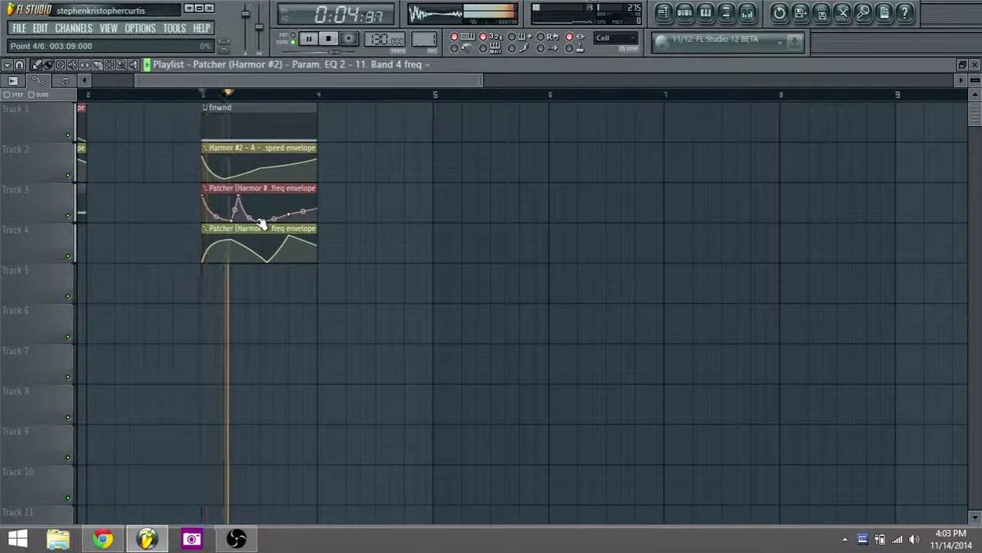
scroll(257, 219, "up", 4)
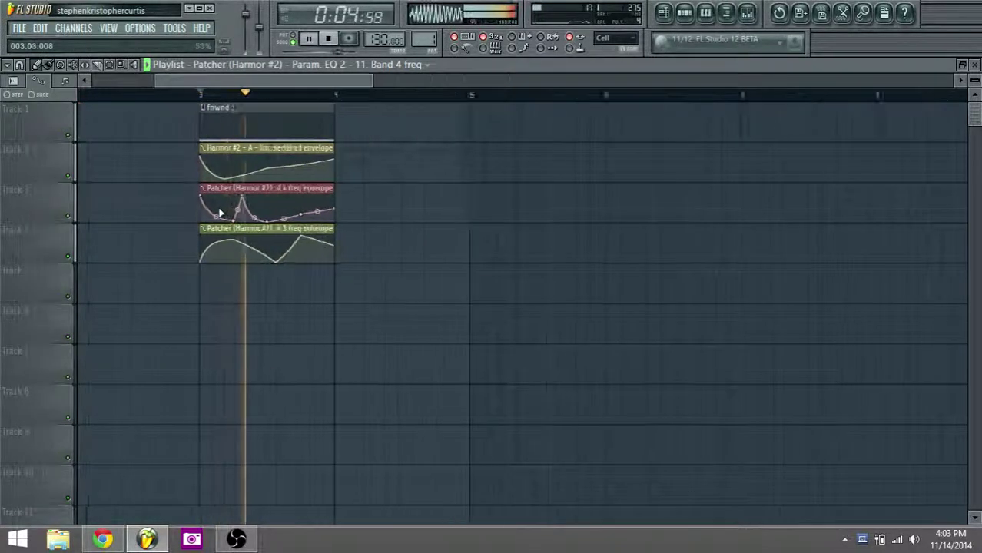
left_click_drag(251, 209, 270, 212)
key("space")
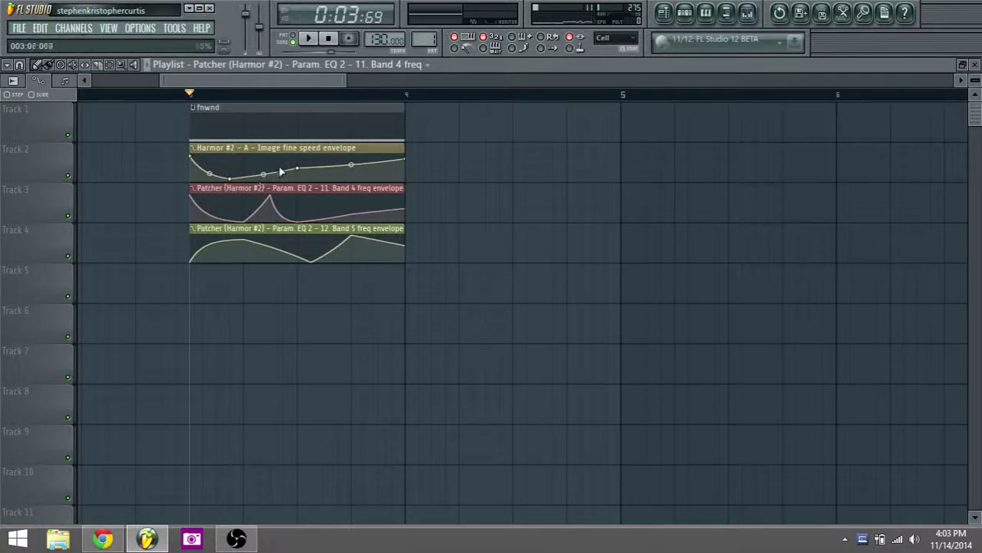
- Add a mid-bar peak to the image fine speed envelope and extra dips and a peak to the Band 5 freq envelope, auditioning
left_click_drag(280, 171, 274, 160)
key("space")
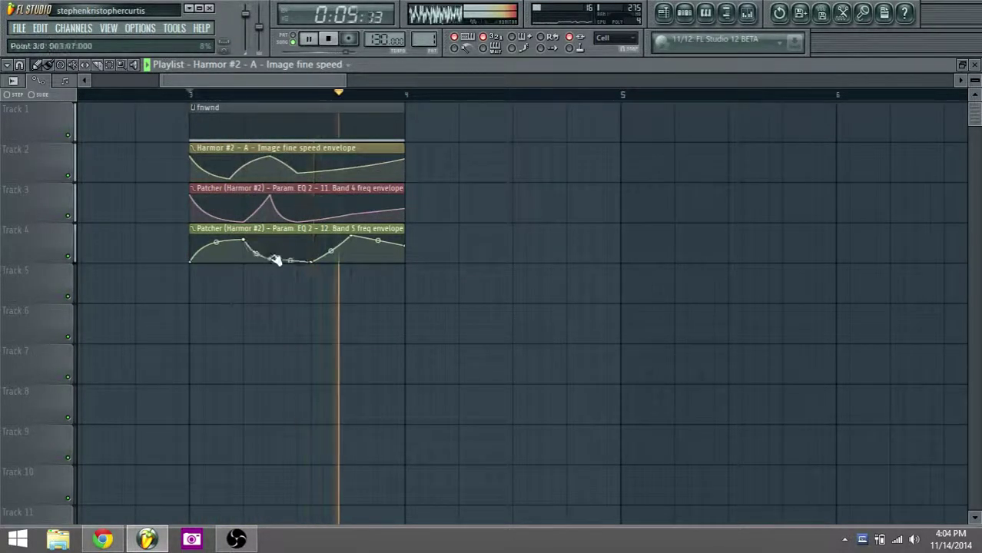
left_click_drag(275, 259, 277, 241)
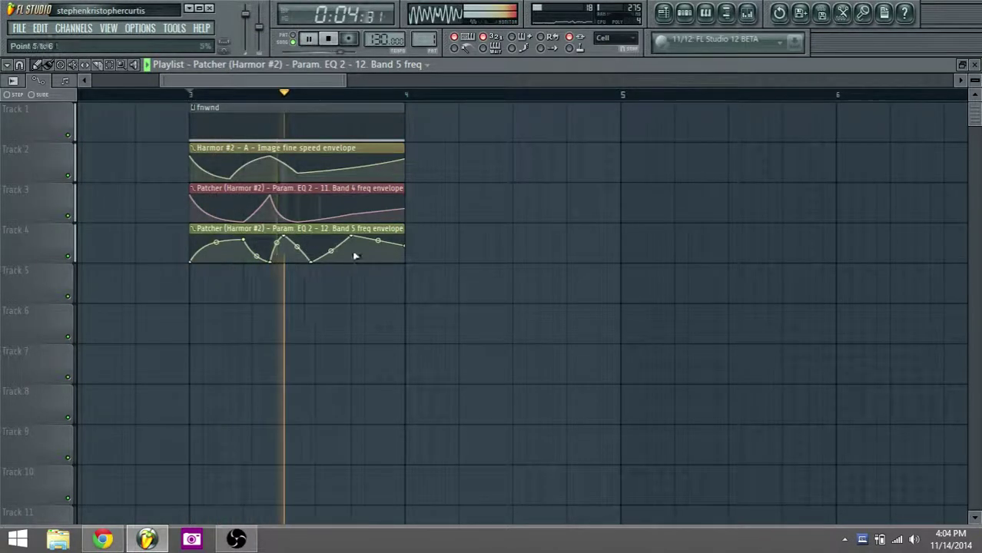
right_click(377, 260)
- Add alternating peaks and dips to the second half of the Band 4 freq envelope and a dip near the Band 5 envelope's end
right_click(325, 197)
right_click(374, 226)
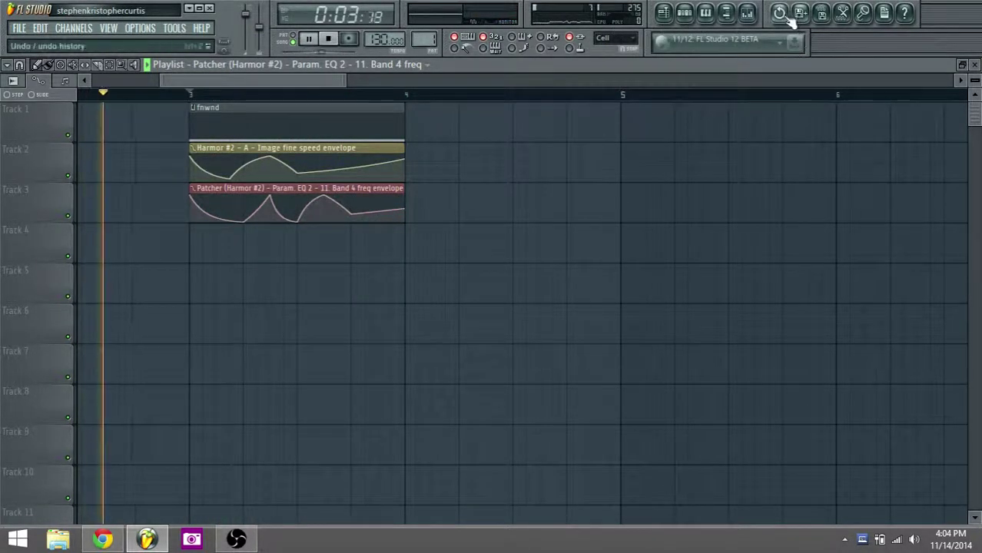
key("ctrl+z")
right_click(378, 196)
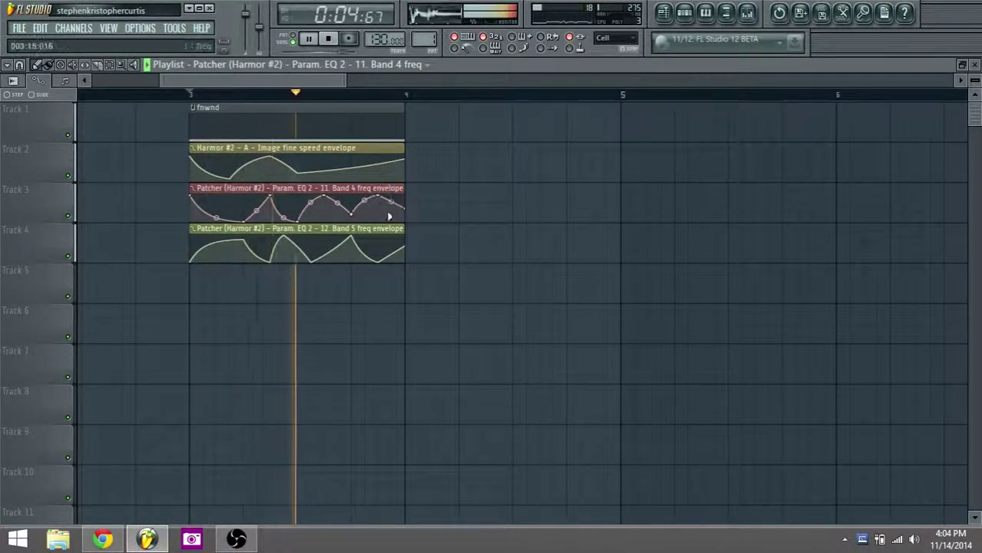
right_click(391, 219)
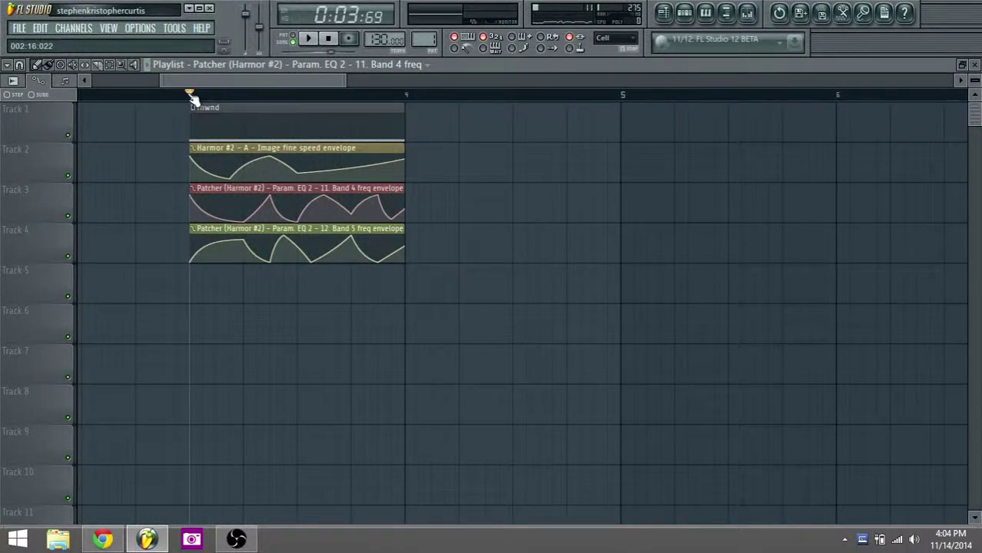
- Select bar 3 as the playback range and shift the first low point of the image fine speed envelope later in the bar, auditioning
left_click_drag(192, 95, 403, 121)
key("space")
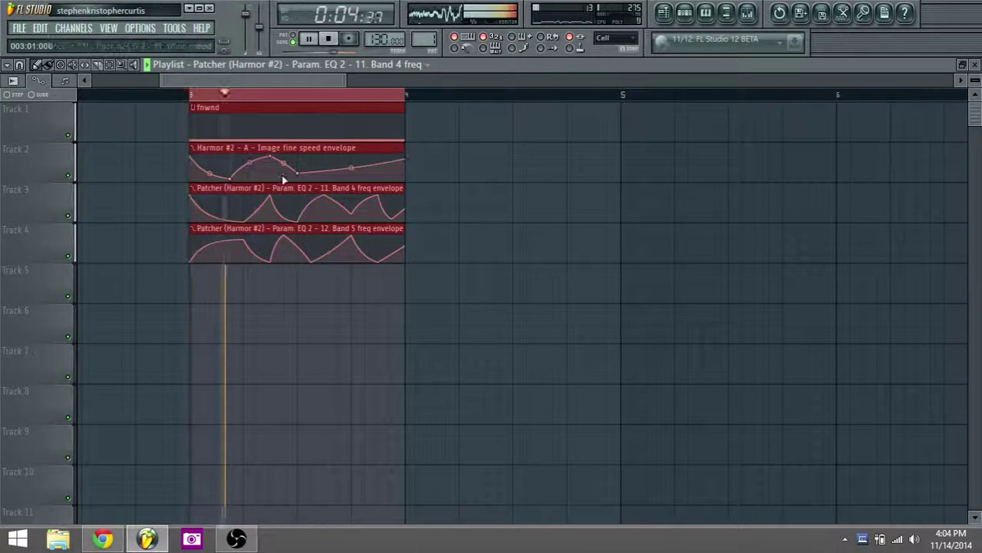
key("space")
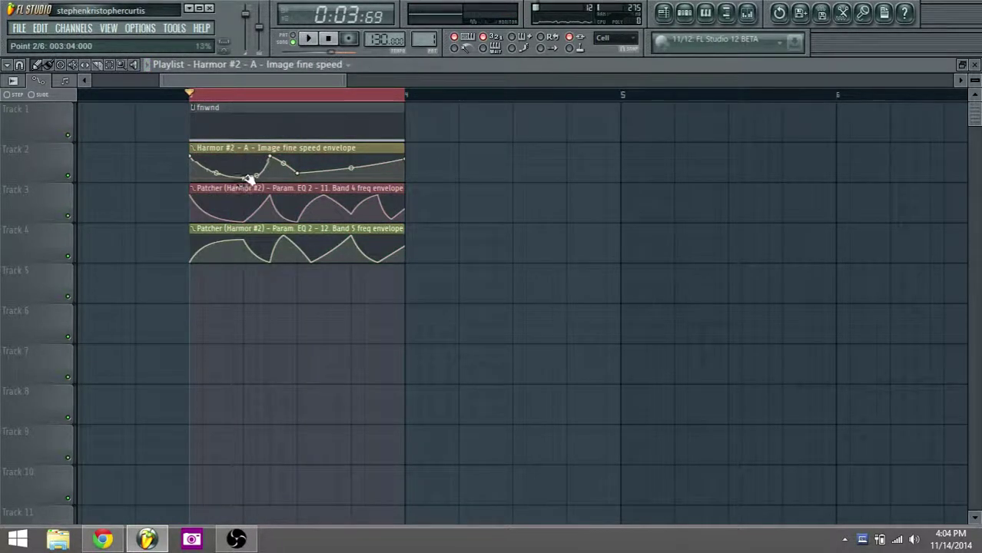
key("space")
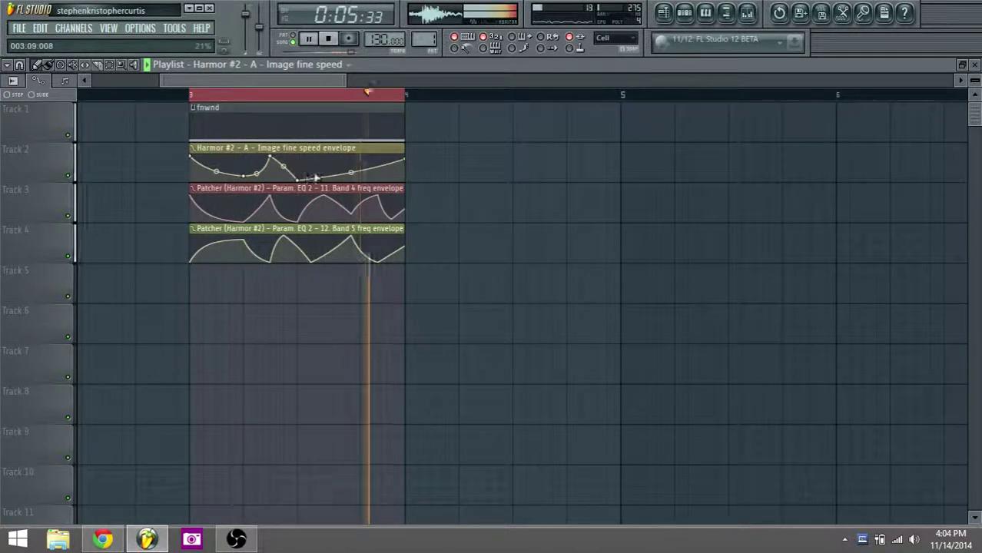
- Add a second peak and a following low point to the image fine speed envelope, and reshape the Band 5 envelope's first rise during playback
right_click(338, 157)
key("space")
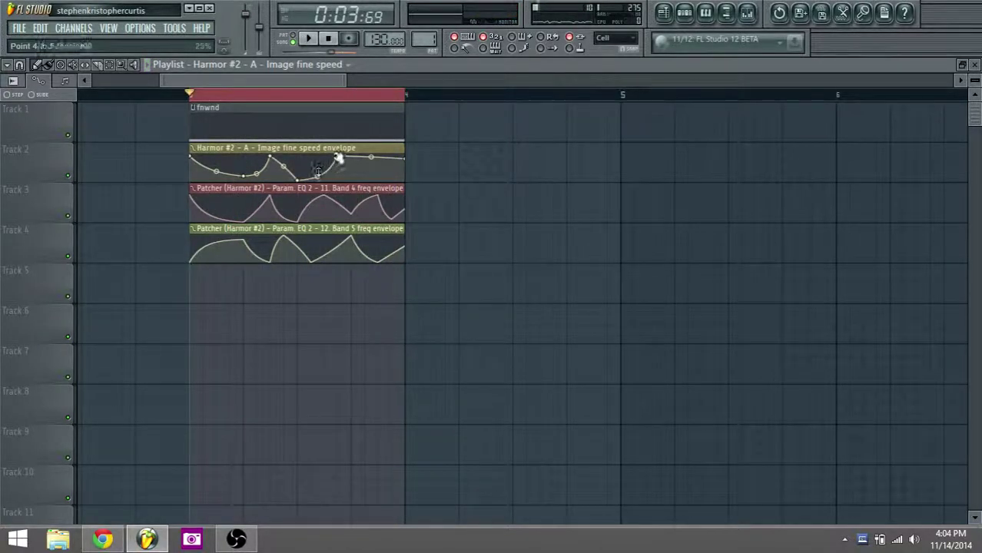
right_click(351, 181)
key("space")
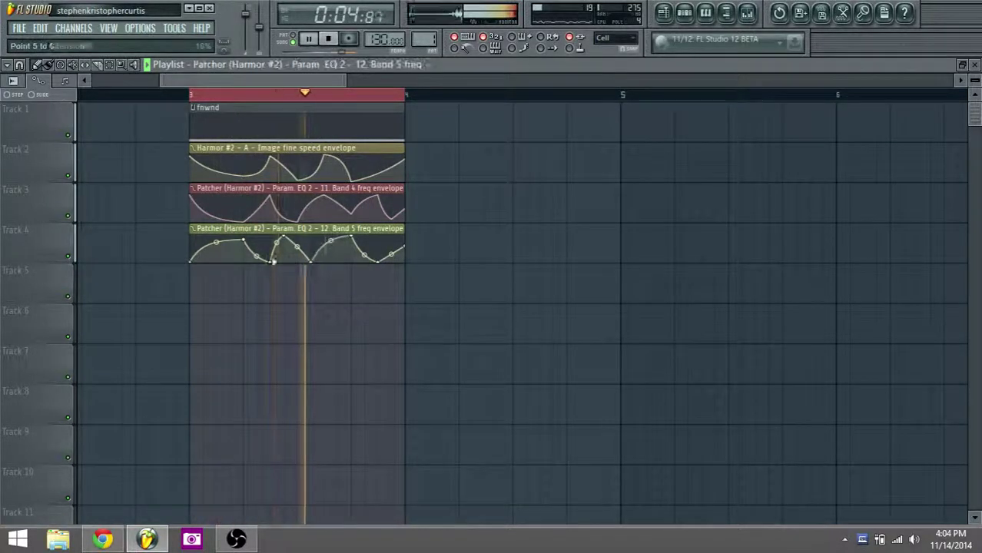
left_click_drag(244, 241, 216, 256)
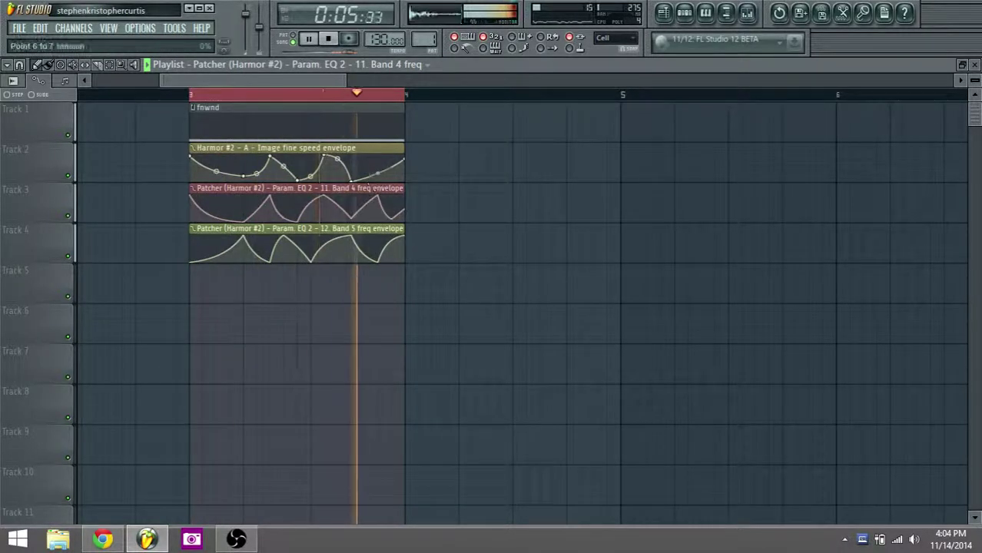
- Open the Patcher on the Harmor #2 mixer track and bring its Maximus editor into view
left_click(750, 13)
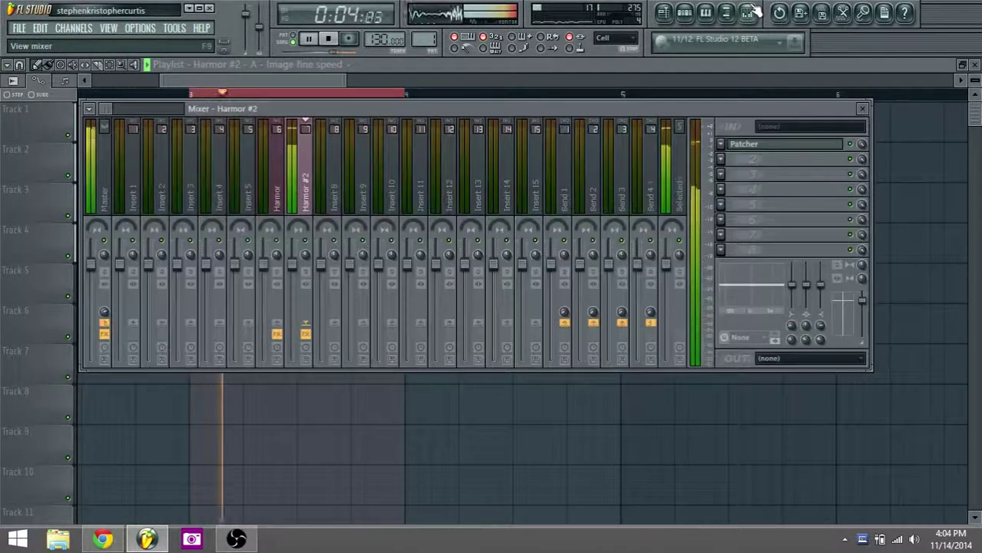
left_click(685, 13)
key("space")
left_click(219, 274)
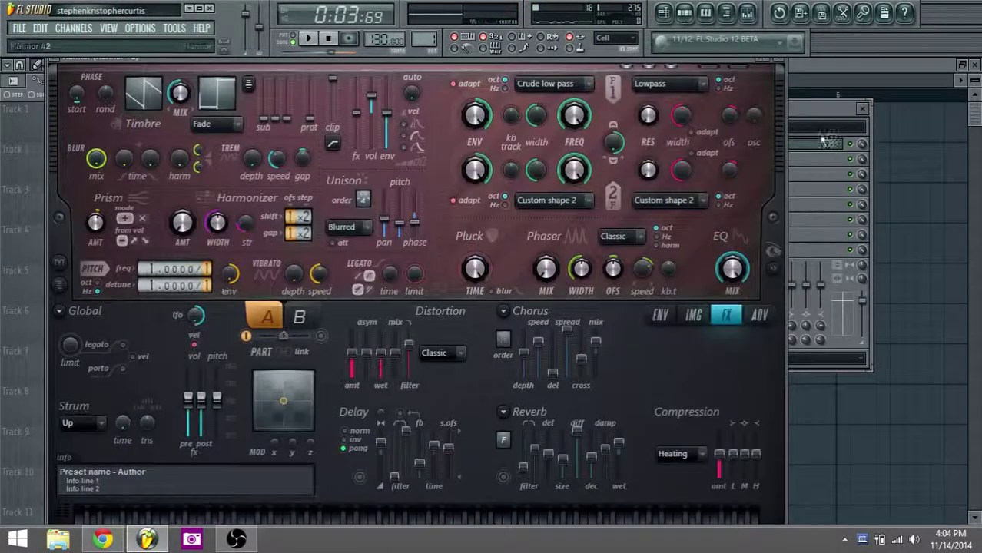
left_click(822, 143)
scroll(458, 294, "down", 5)
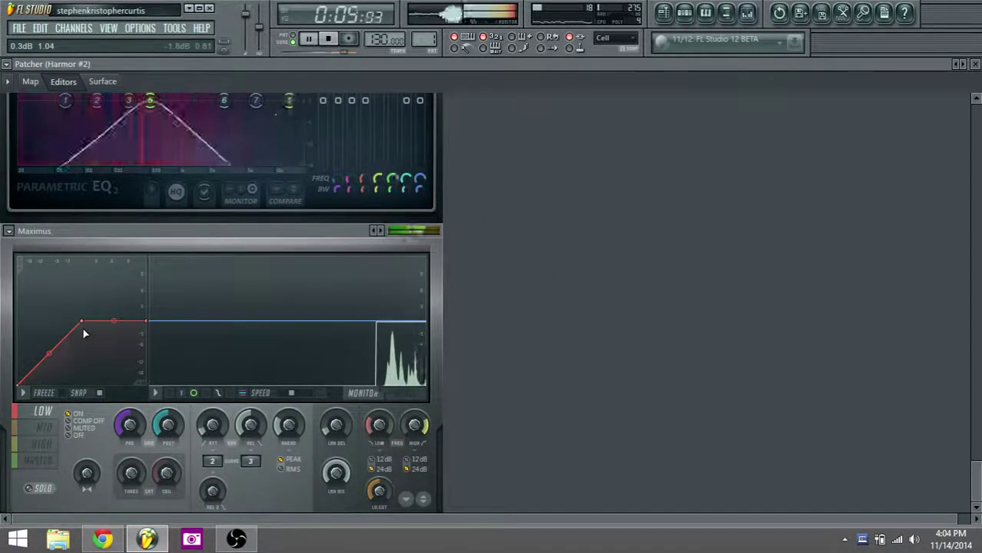
- Steepen the Maximus low band curve by moving its middle point to a lower input level, and audition the band in solo
left_click_drag(88, 323, 50, 324)
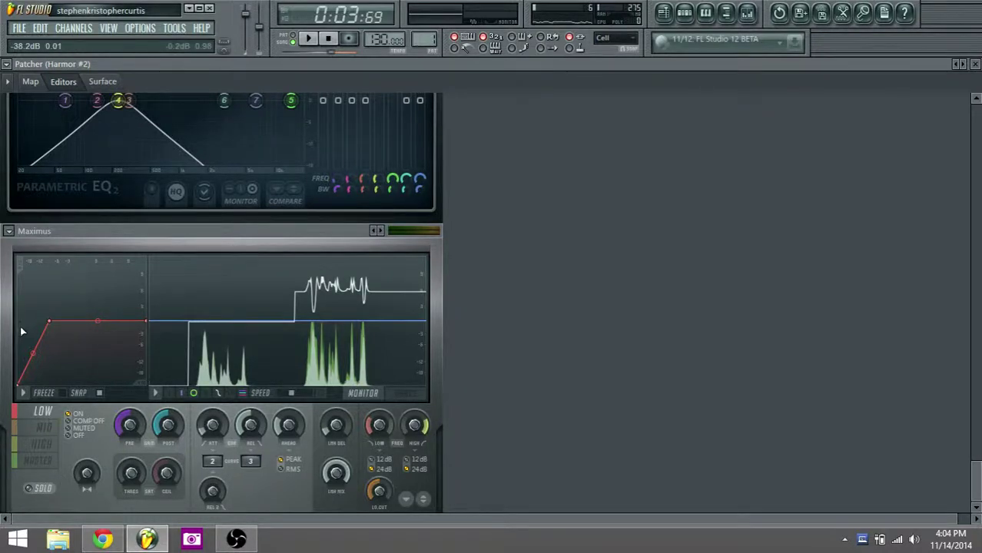
left_click(37, 491)
key("space")
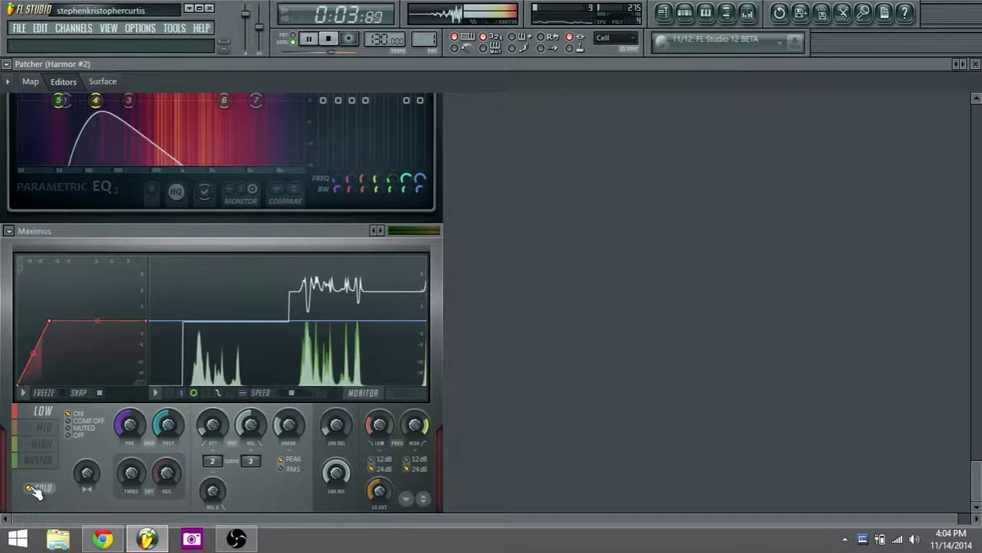
left_click(37, 490)
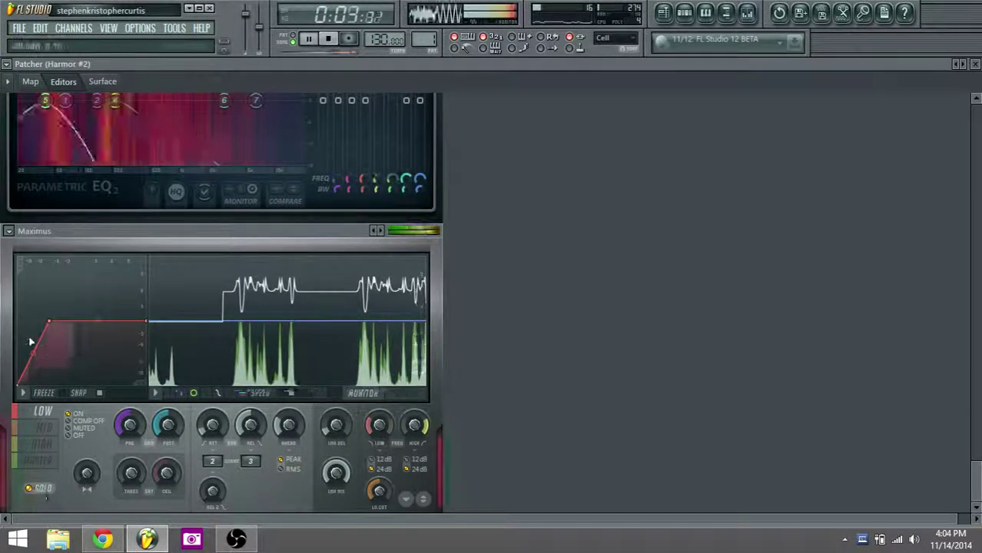
key("space")
- Move the middle point of the Maximus mid band curve to about -14.2 dB input and audition it
left_click(53, 431)
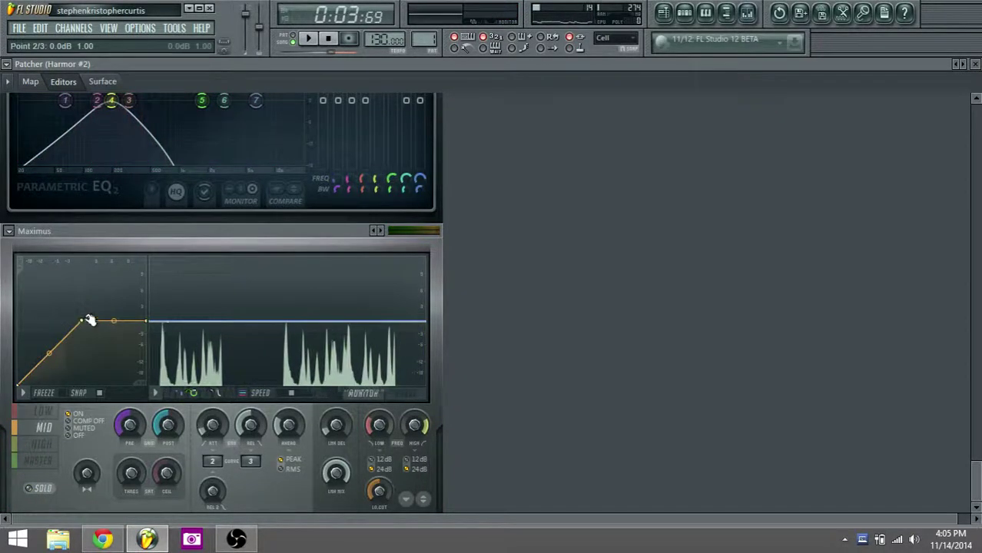
left_click_drag(79, 322, 50, 318)
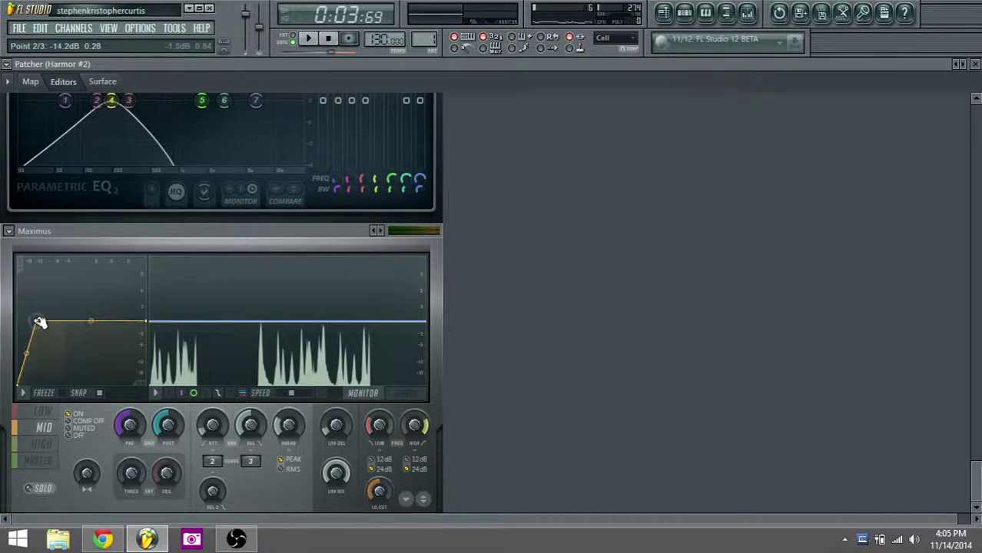
key("space")
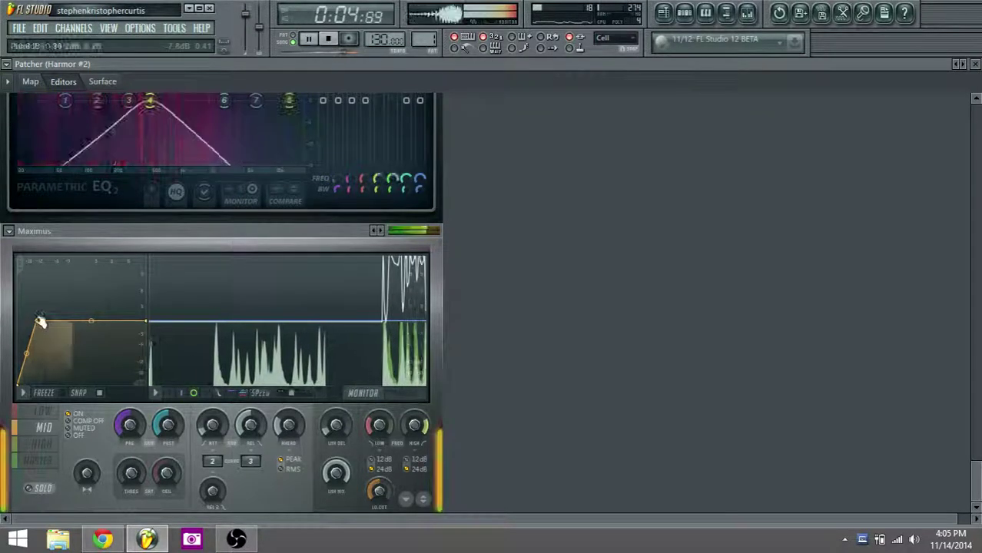
- Move the middle point of the Maximus high band curve to -14.2 dB input during playback, and stop playback
left_click(46, 447)
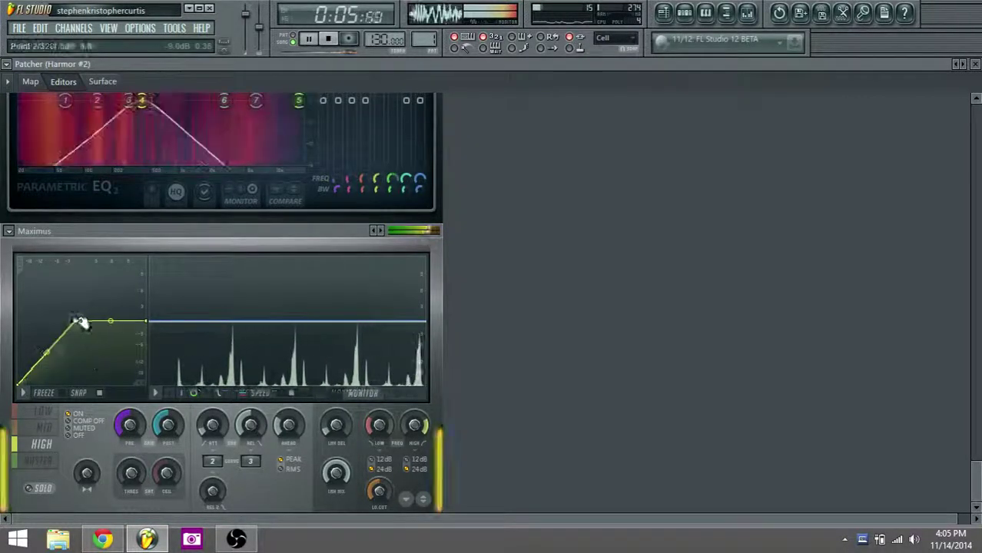
left_click_drag(81, 321, 37, 323)
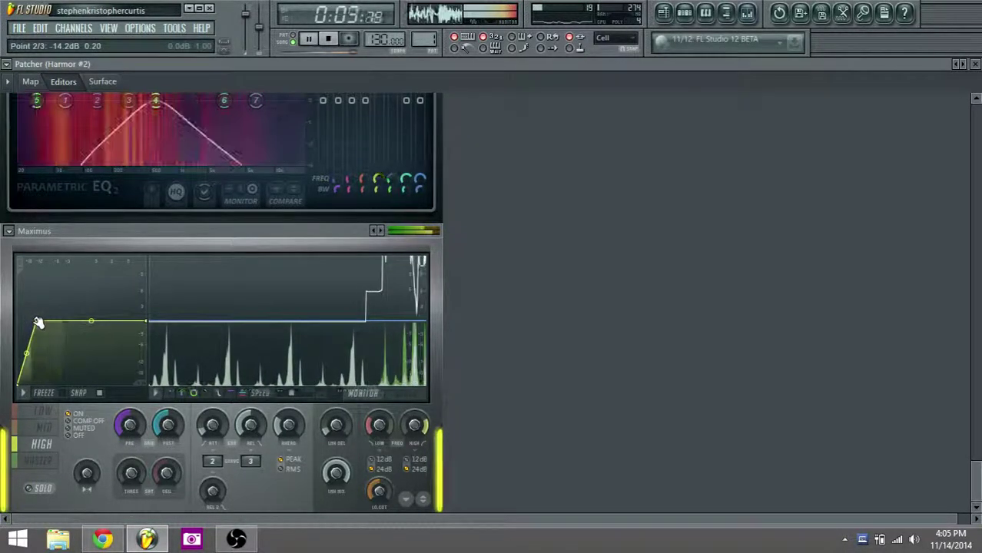
key("space")
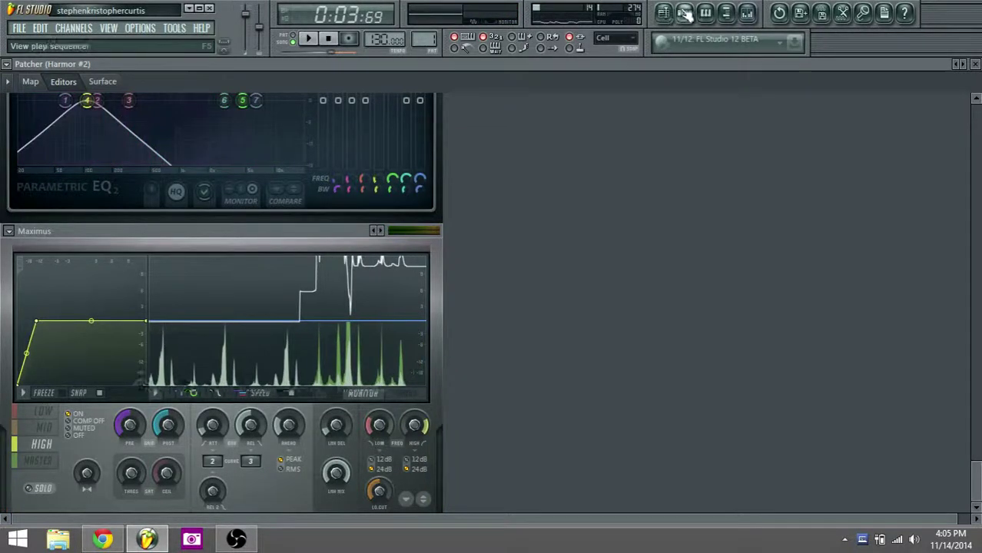
- Reopen the Patcher from the Harmor #2 mixer track and display its module map
left_click(685, 13)
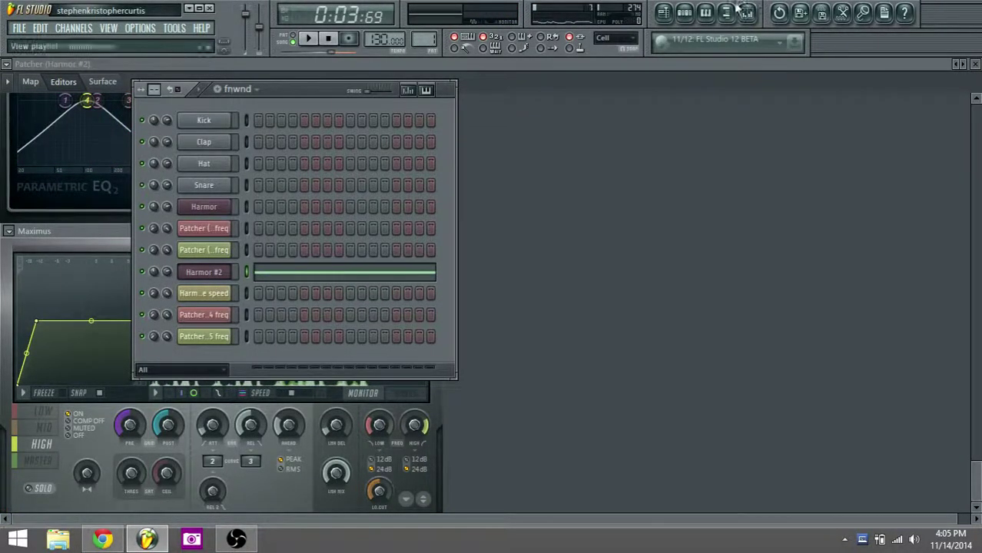
left_click(666, 14)
left_click(759, 20)
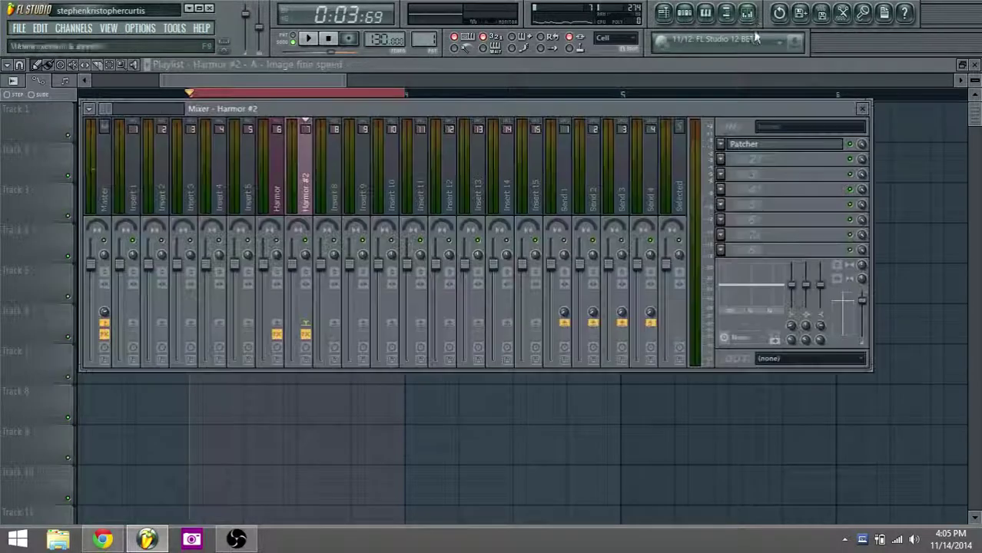
left_click(782, 146)
left_click(30, 82)
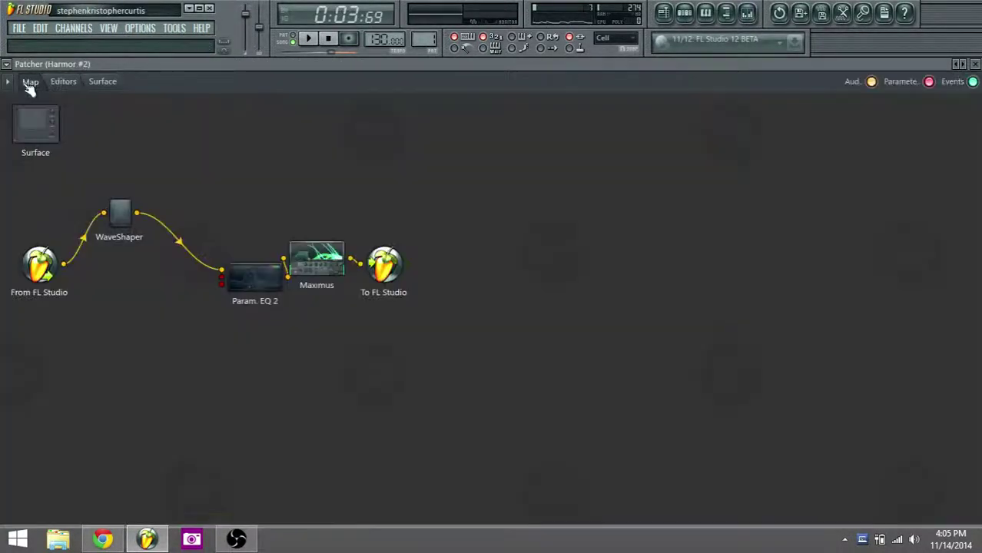
left_click(236, 538)
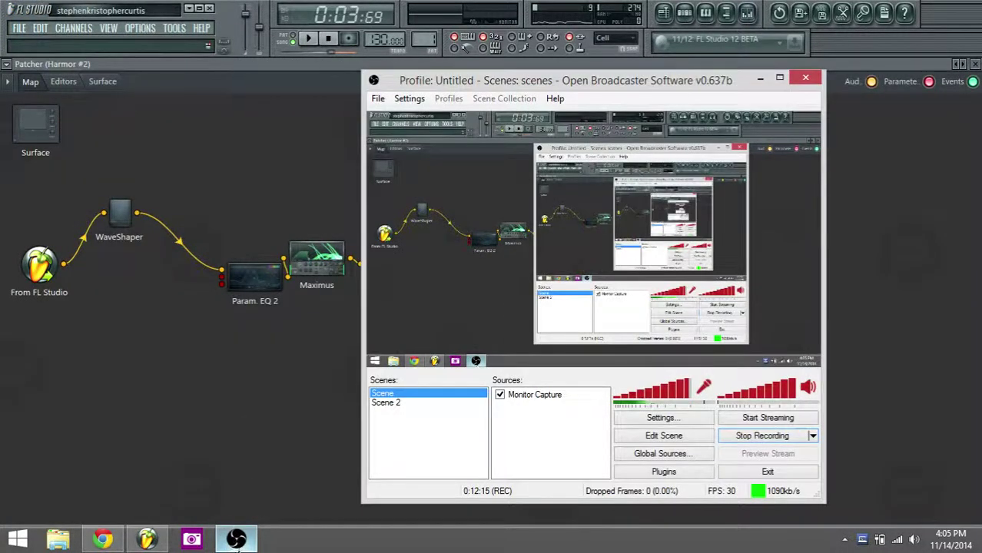
left_click(238, 541)
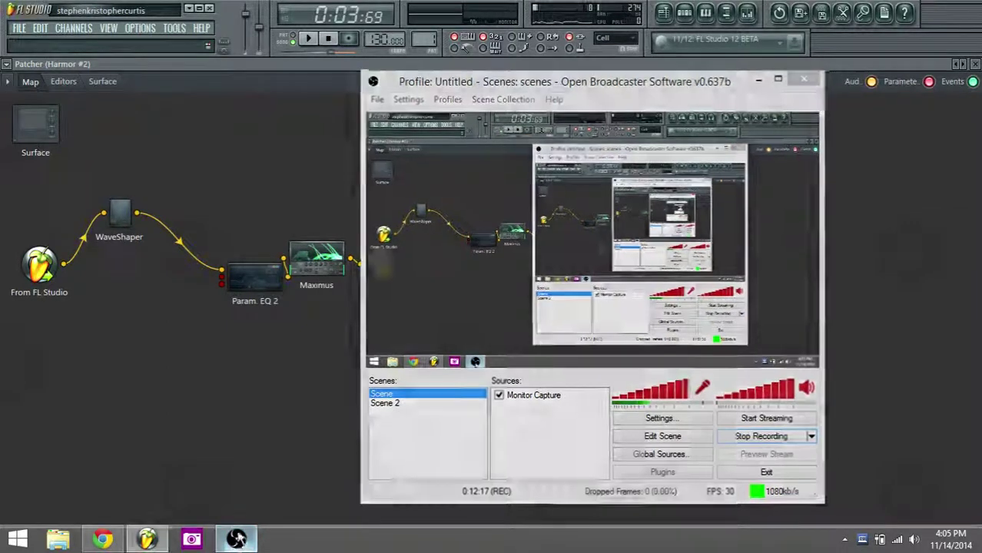
- Make room before the To FL Studio module, unlink it from Maximus, and add a Fruity WaveShaper fed by Maximus
left_click_drag(394, 279, 805, 273)
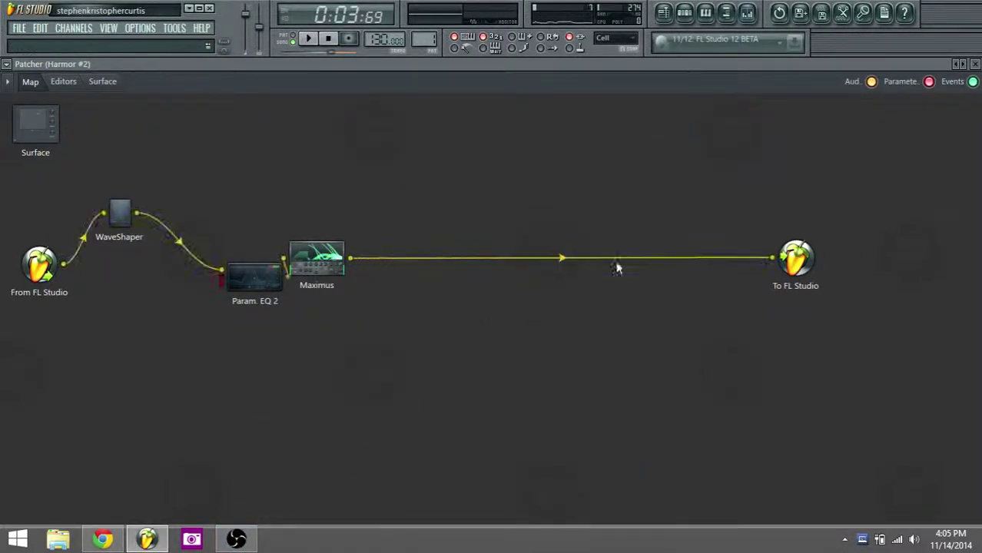
left_click_drag(778, 266, 393, 237)
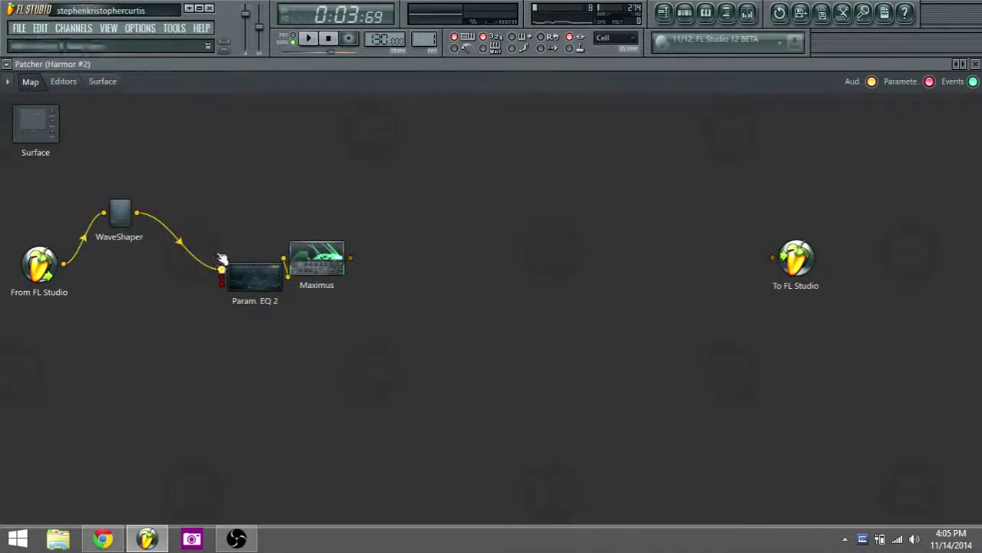
right_click(411, 229)
mouse_move(458, 255)
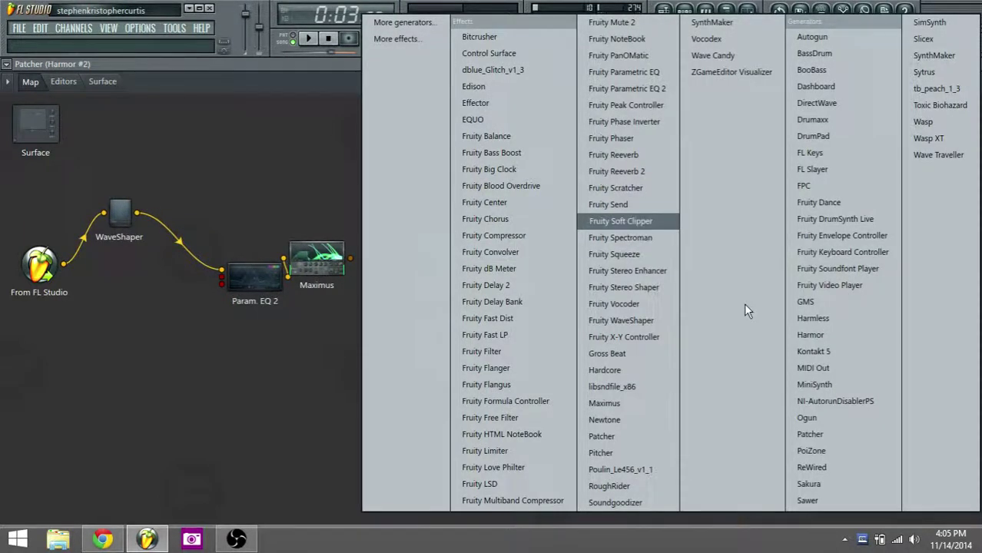
left_click(644, 320)
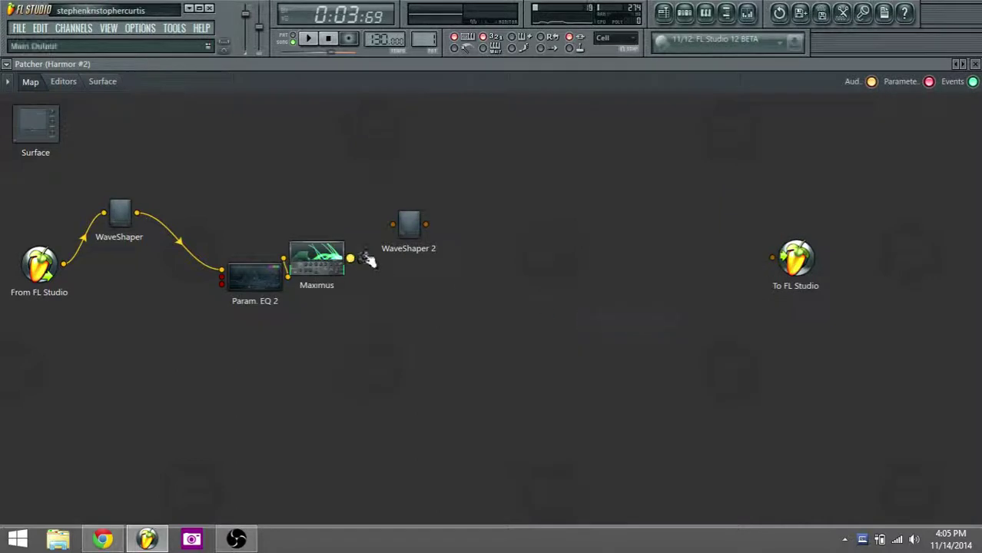
- Add a Fruity Parametric EQ 2 after the second WaveShaper and another Maximus after it, linking them in series
right_click(525, 251)
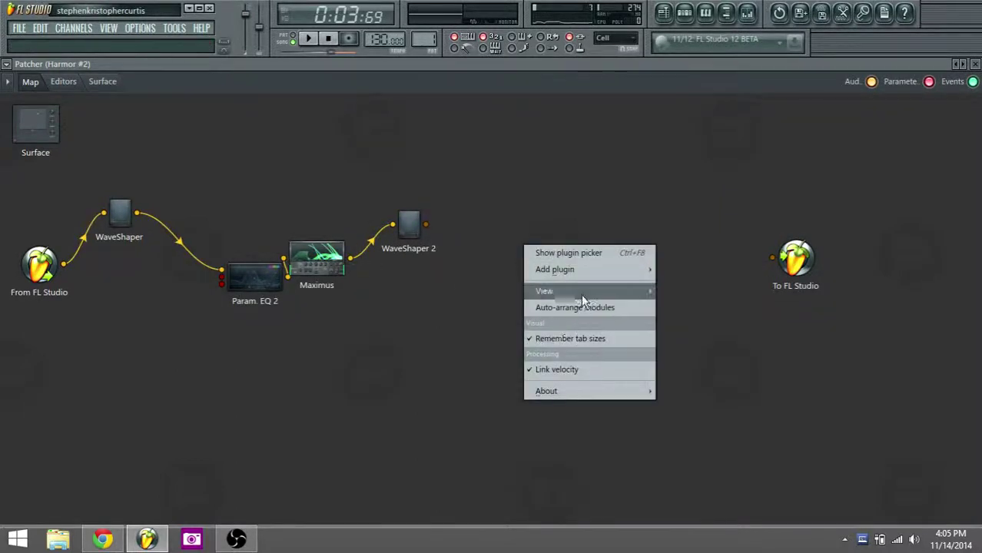
mouse_move(584, 268)
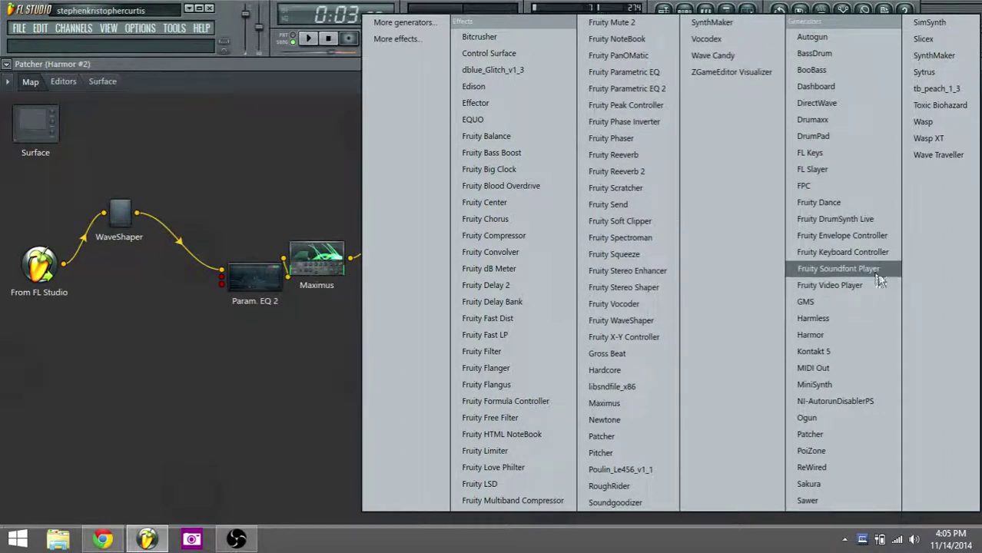
left_click(631, 88)
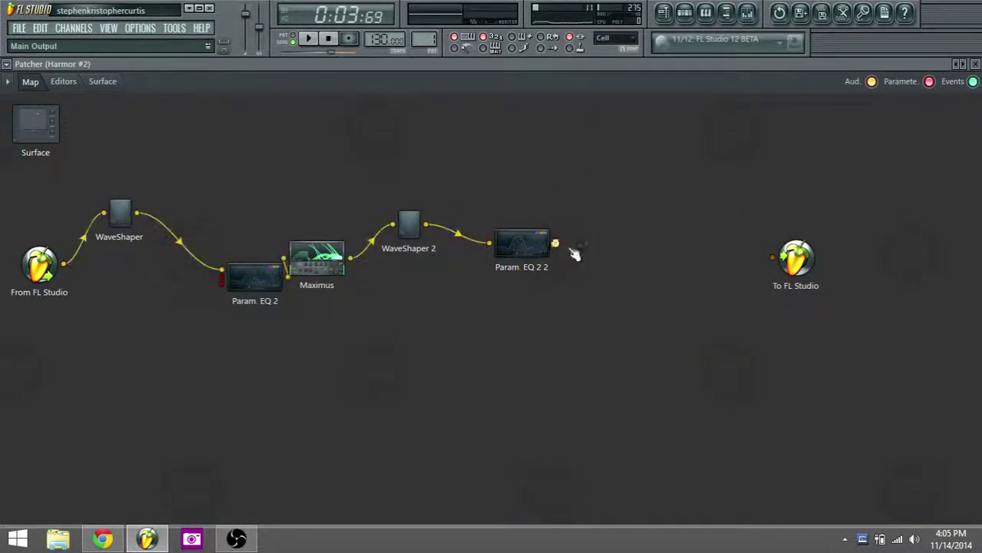
right_click(637, 258)
mouse_move(713, 287)
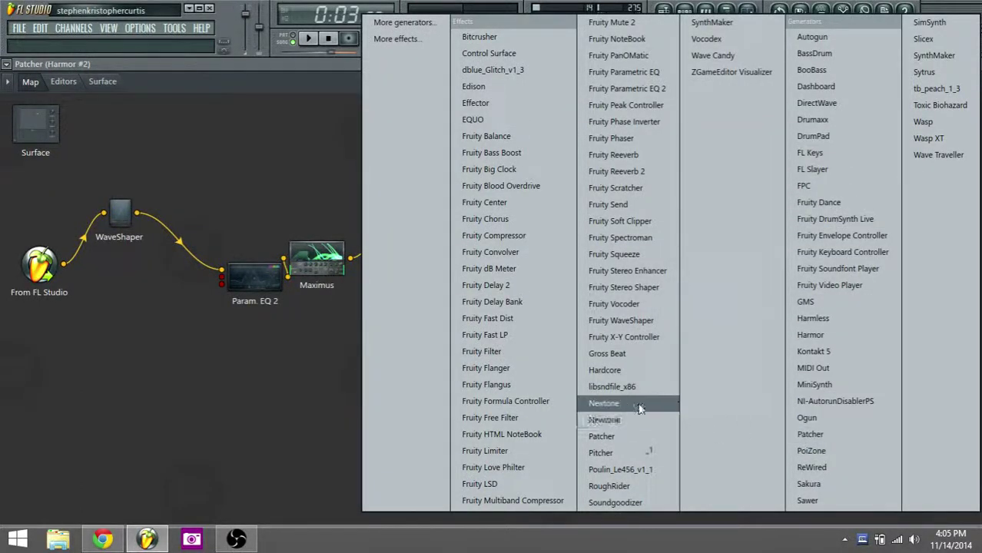
left_click(623, 405)
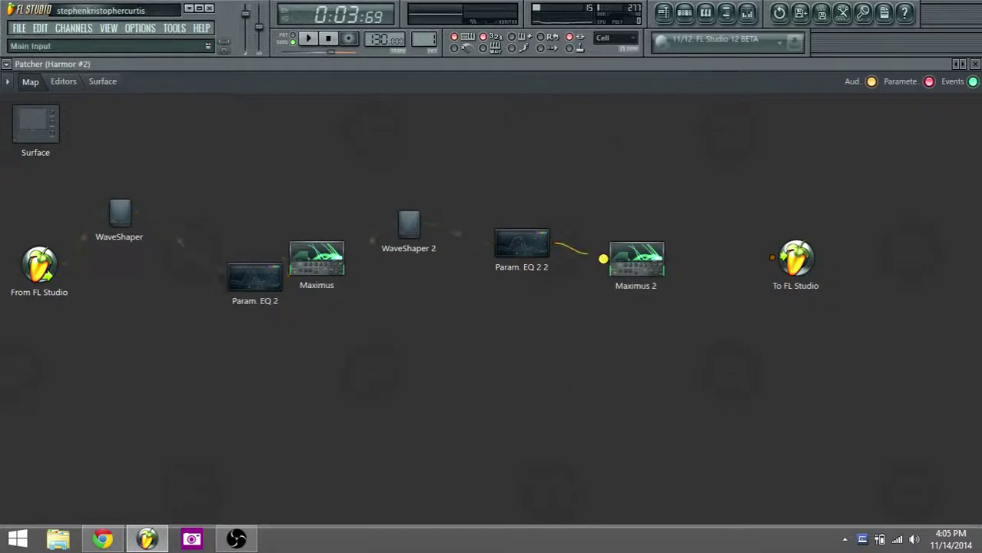
- Open the second Maximus and load its Default preset
double_click(635, 264)
left_click(376, 231)
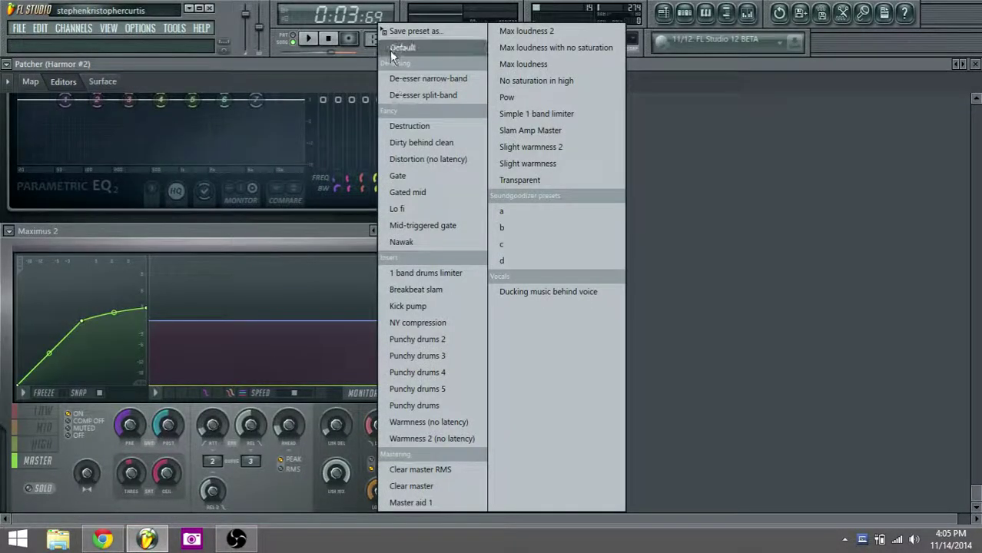
left_click(403, 48)
- Bow the second WaveShaper's curve strongly upward by raising its tension, and delete the extra point added along it
scroll(605, 254, "up", 4)
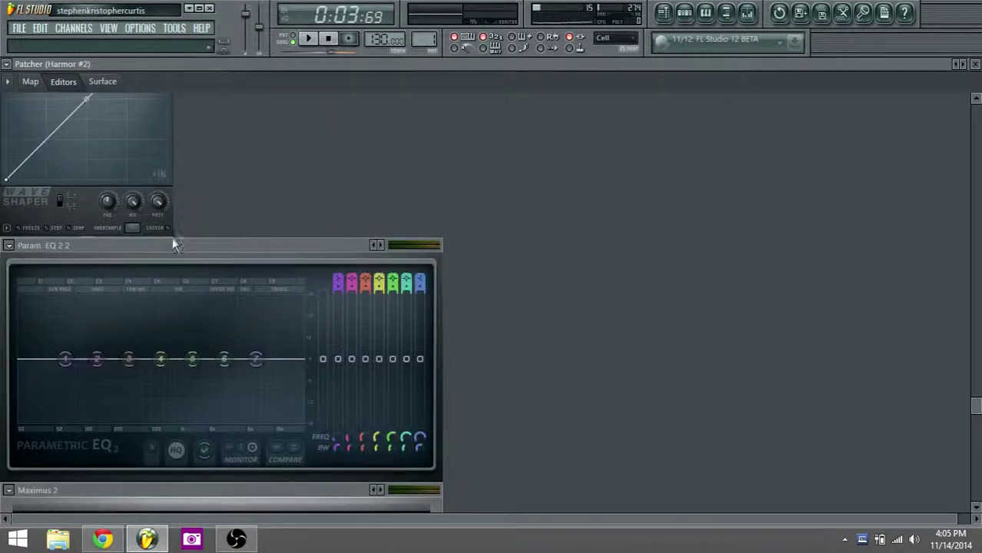
scroll(243, 169, "up", 3)
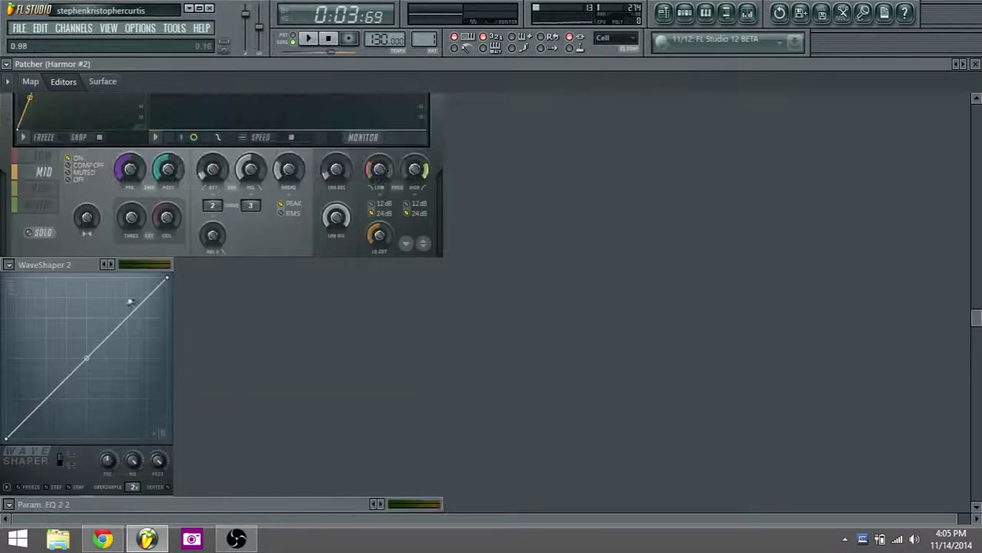
left_click_drag(87, 288, 91, 309)
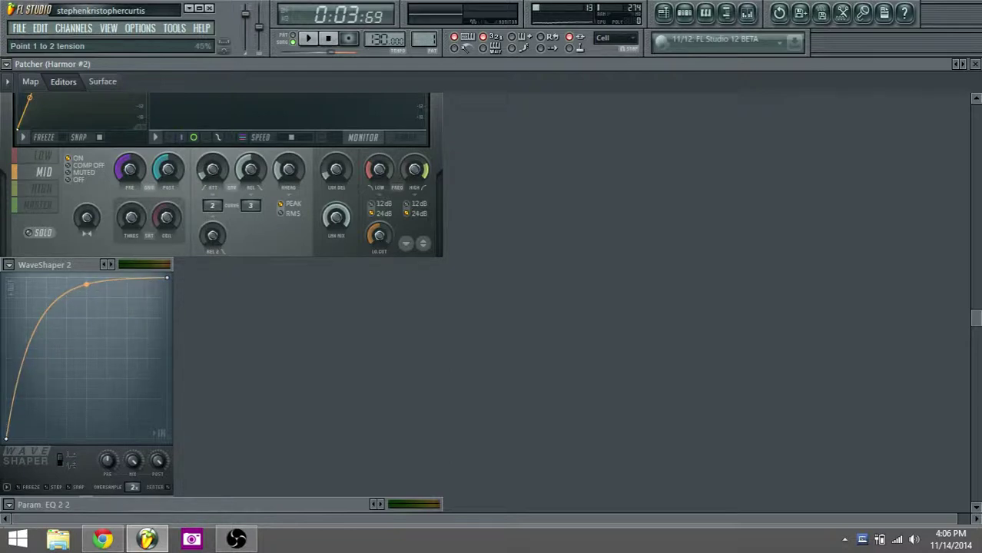
right_click(47, 343)
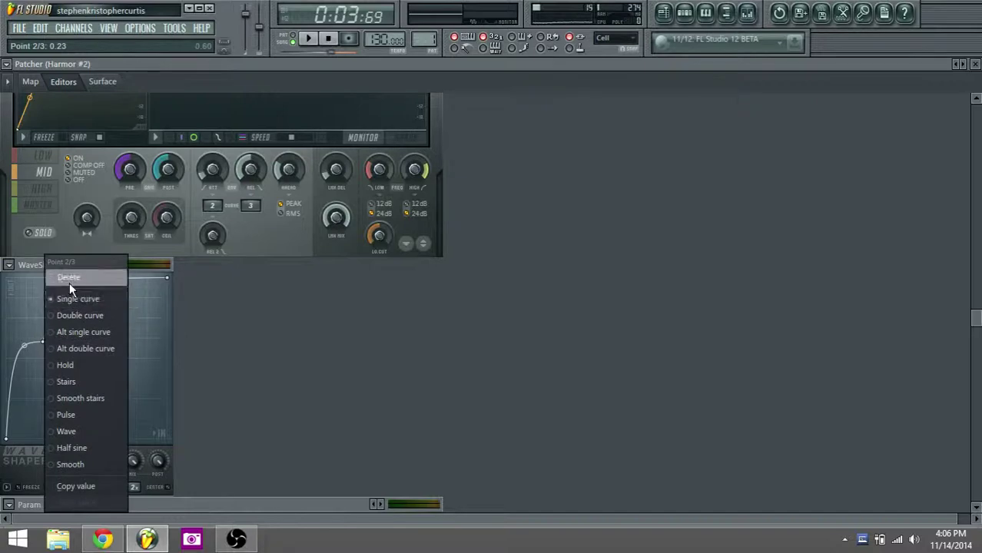
left_click(69, 279)
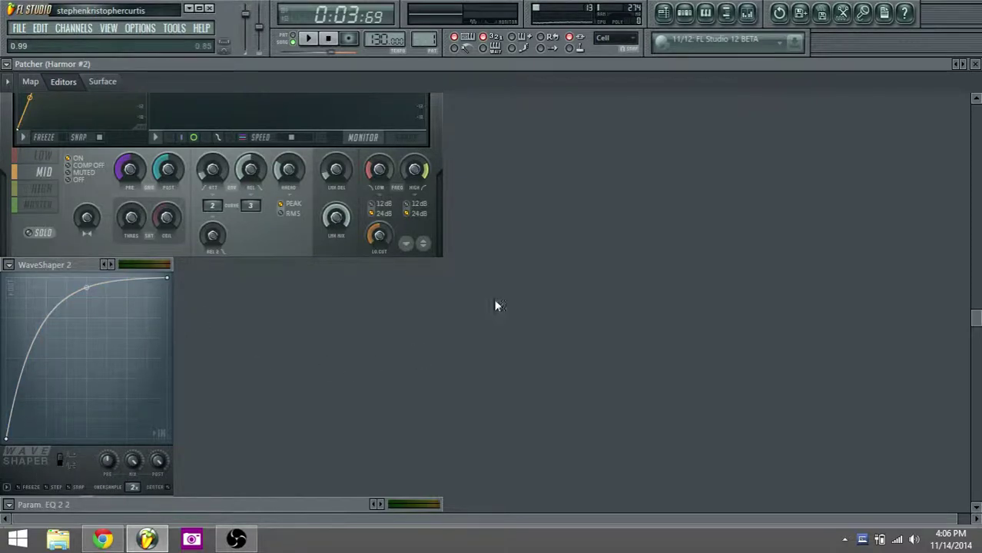
- Set band 4 of the second Parametric EQ 2 to Steep 4 order and Band pass type, and flatten band 5's level
scroll(483, 389, "down", 3)
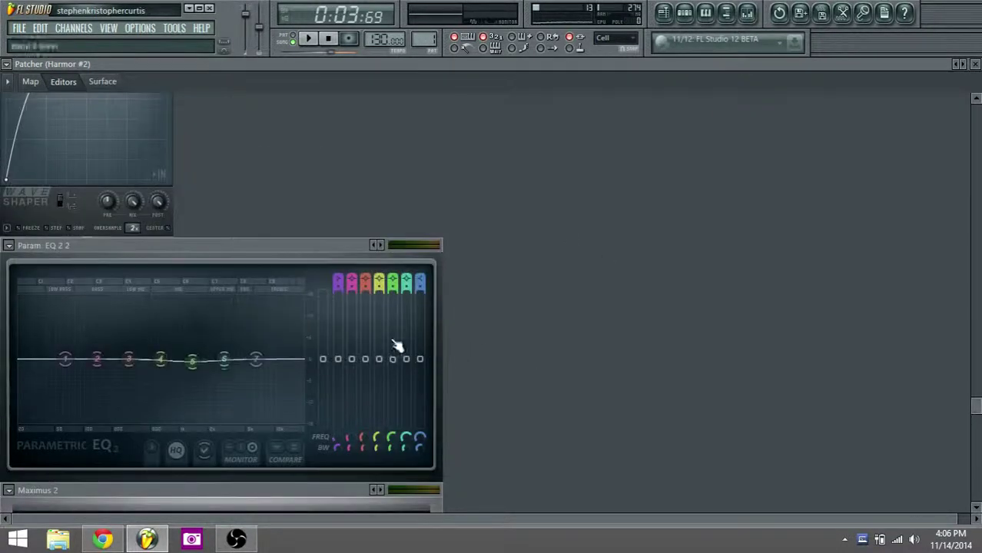
right_click(160, 359)
mouse_move(185, 420)
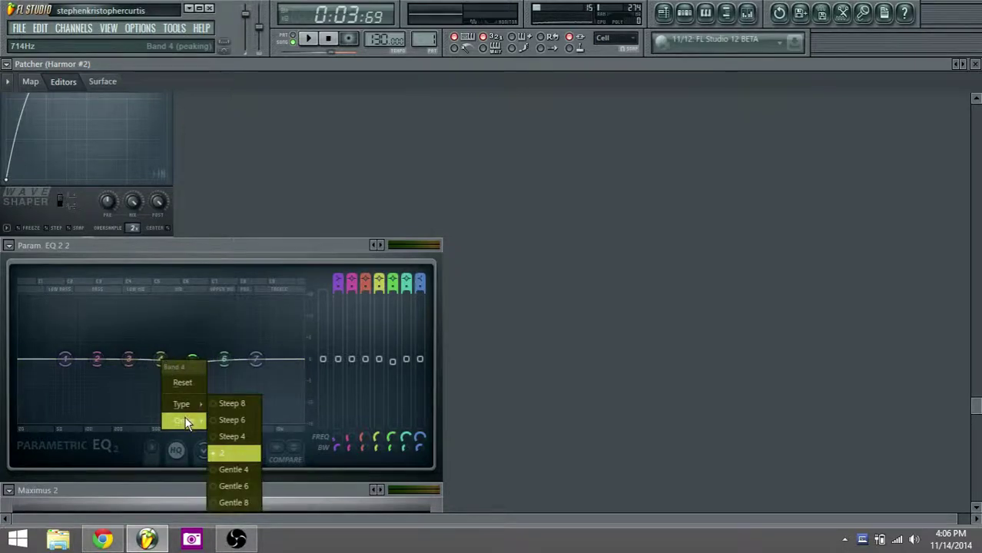
left_click(227, 435)
right_click(192, 360)
mouse_move(220, 407)
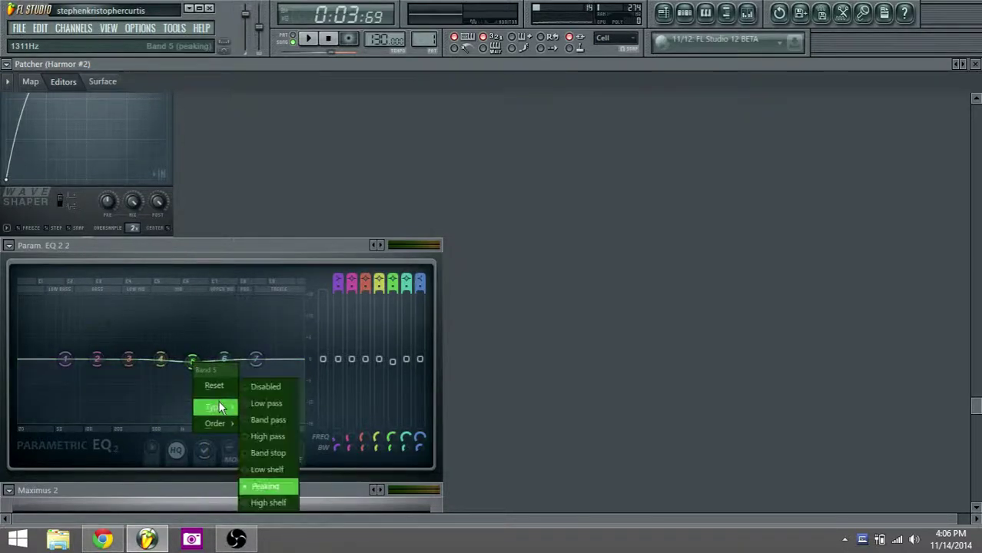
left_click_drag(193, 362, 198, 371)
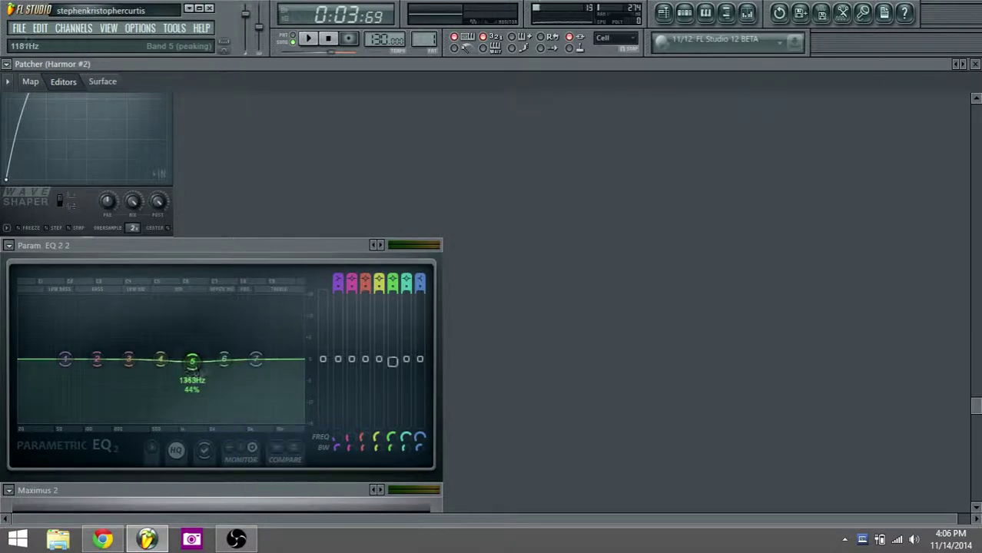
right_click(169, 362)
mouse_move(198, 409)
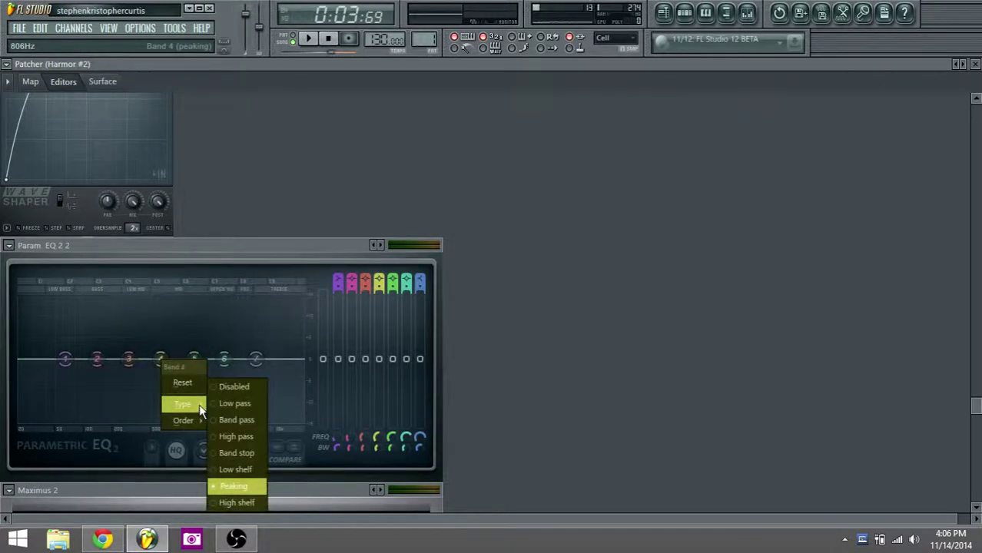
left_click(227, 424)
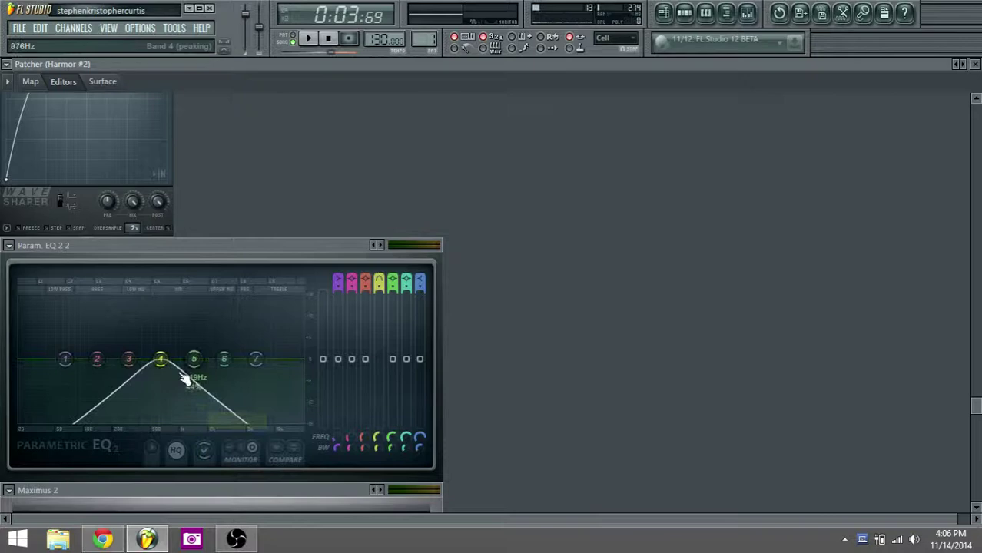
- Try to create an automation clip for the second EQ's band 4 frequency, and look for it in the playlist
right_click(387, 441)
left_click(424, 459)
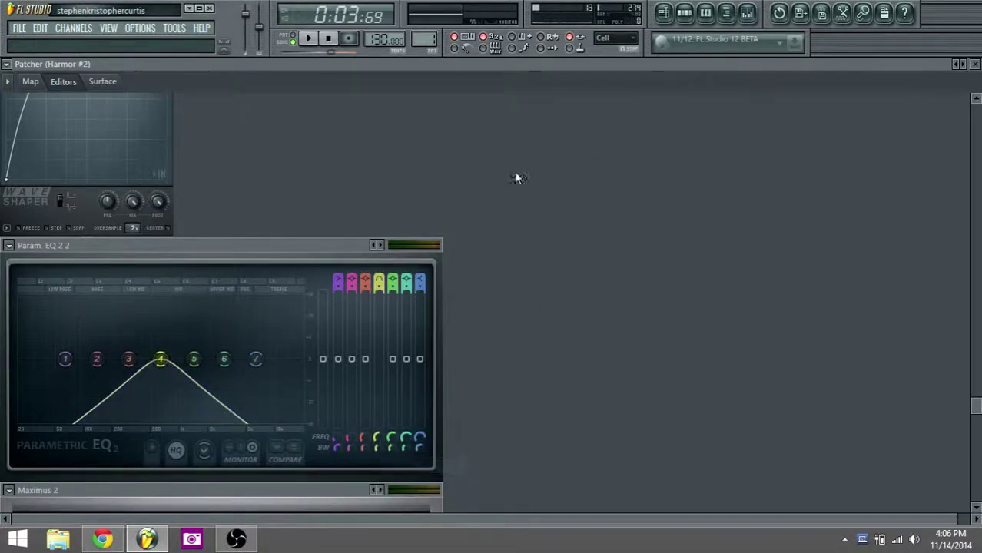
scroll(492, 282, "down", 5)
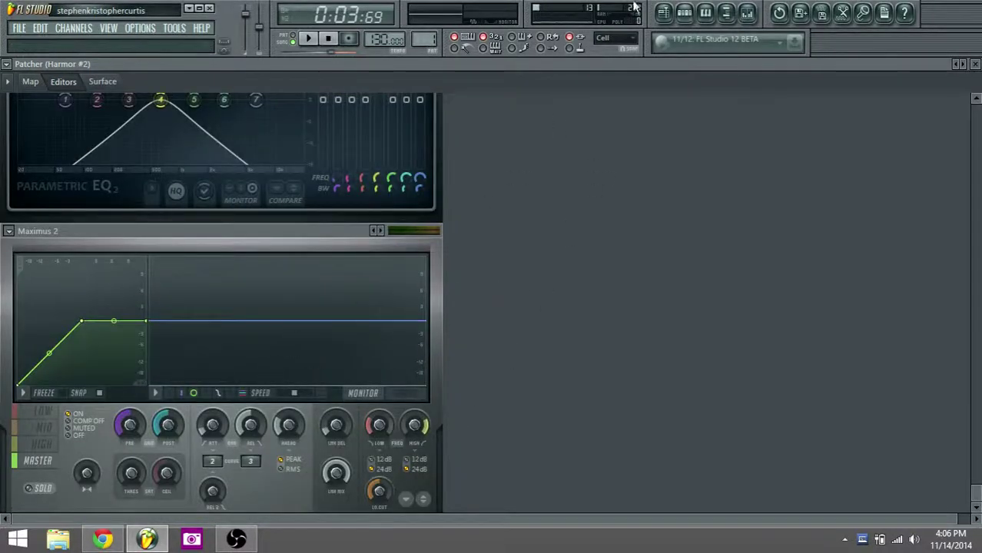
left_click(663, 13)
left_click(275, 70)
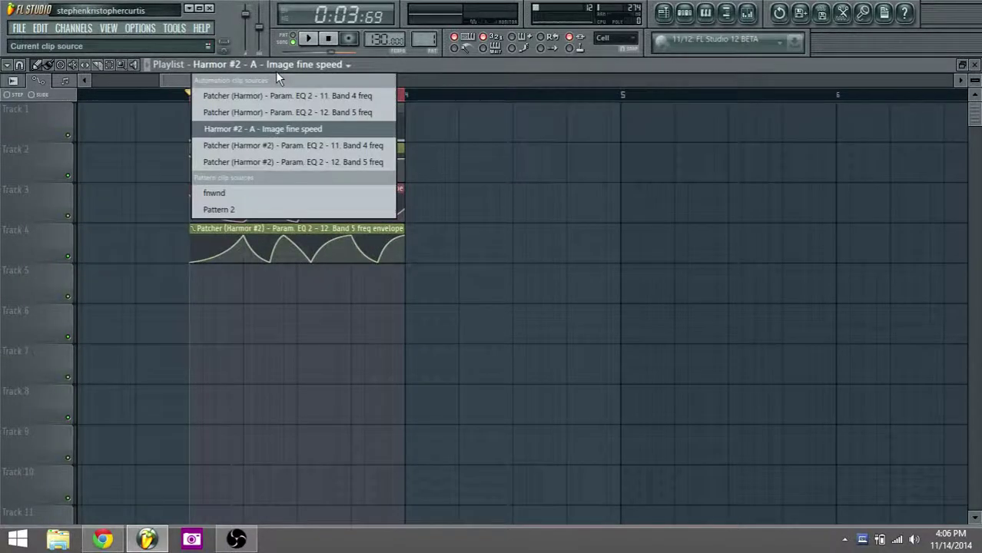
left_click(474, 115)
left_click_drag(308, 80, 309, 79)
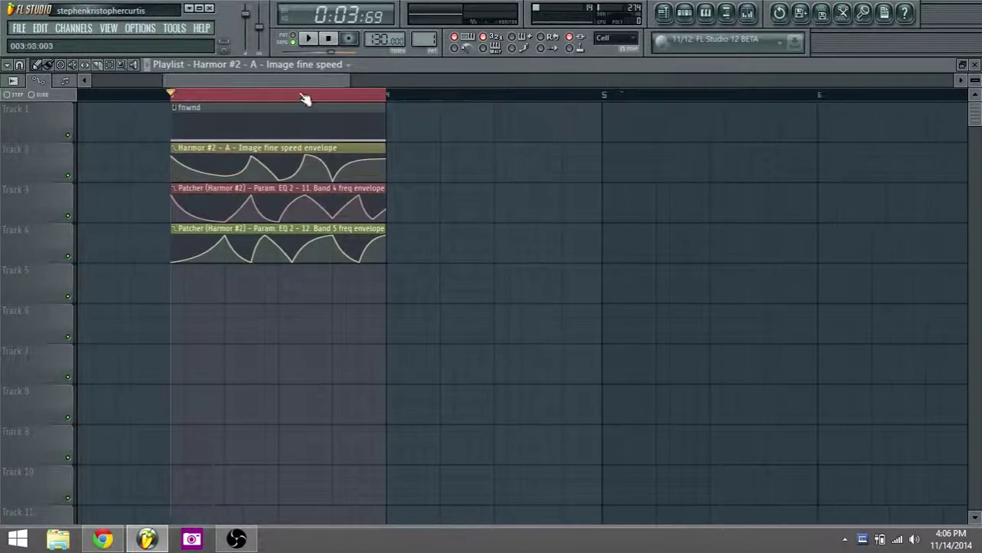
key("space")
key("space")
- Reopen the Harmor #2 Patcher, create another automation clip for the first EQ's band 4 frequency, and display it in the playlist
left_click(685, 13)
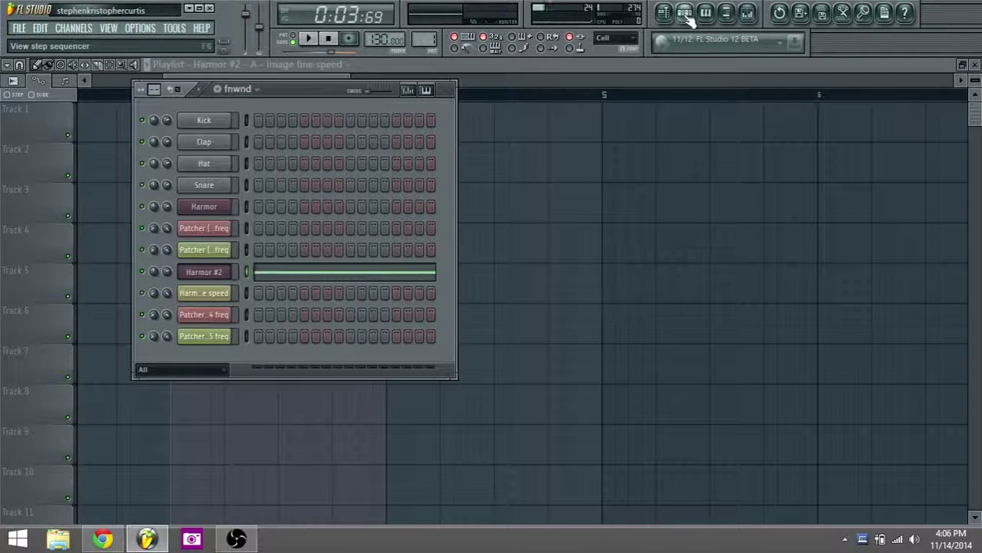
left_click(748, 13)
left_click(683, 14)
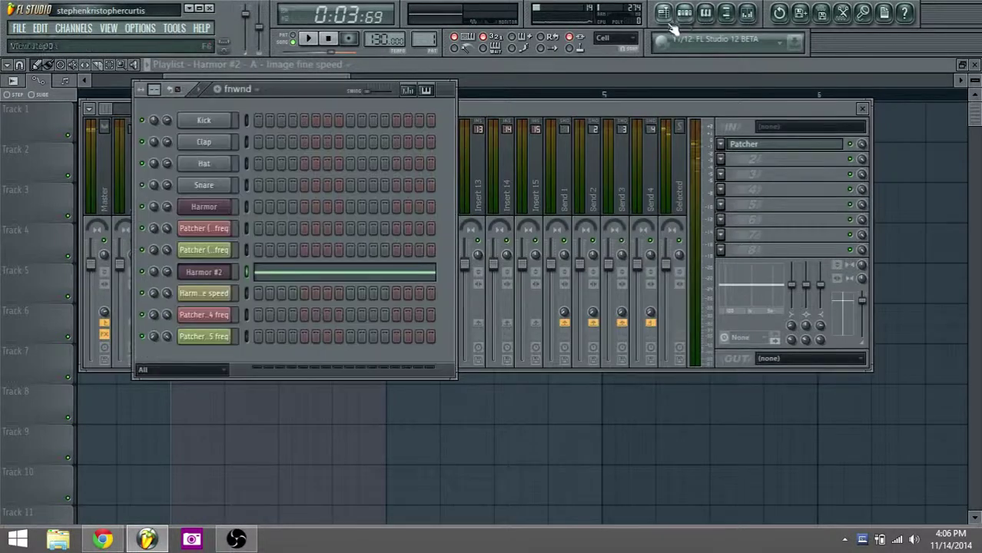
left_click(752, 149)
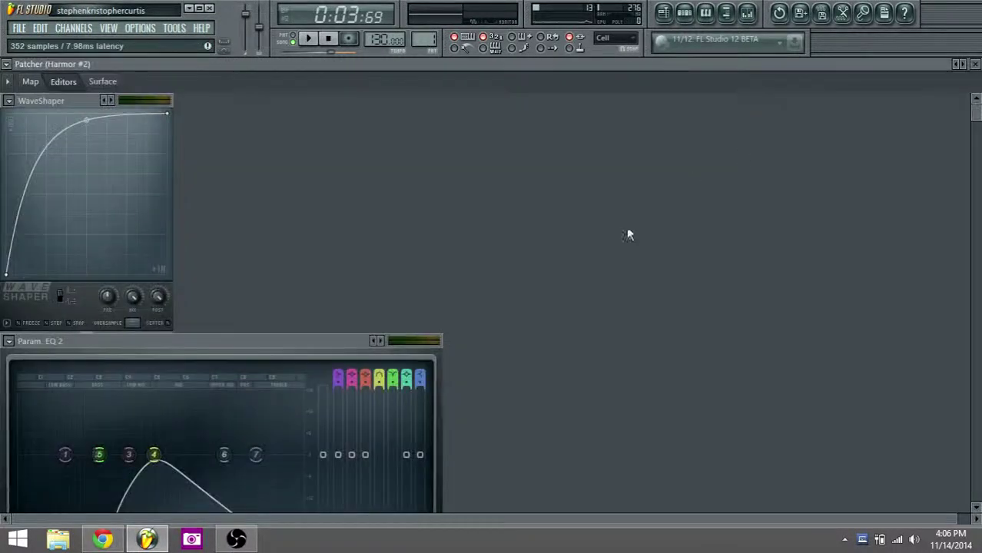
scroll(547, 329, "down", 3)
right_click(378, 277)
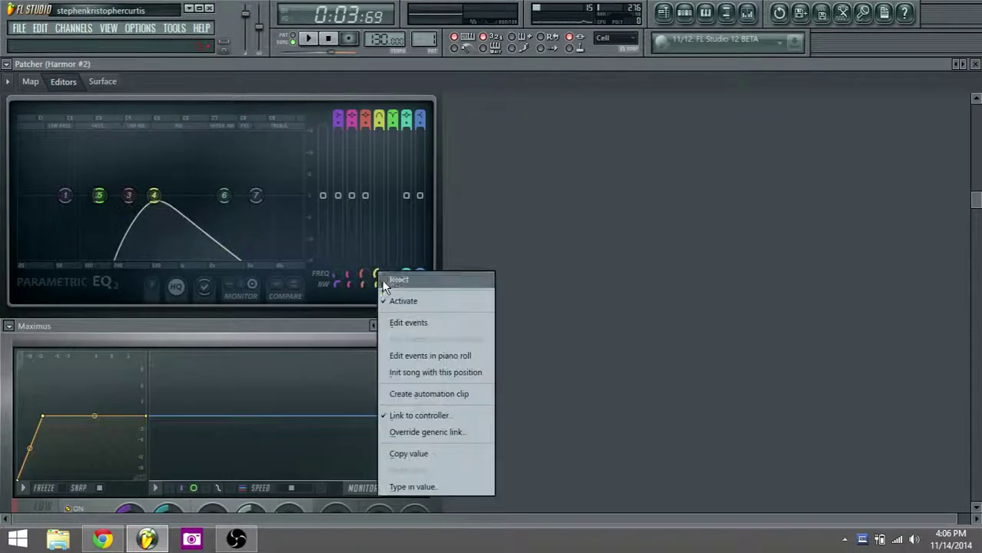
left_click(419, 392)
left_click(666, 13)
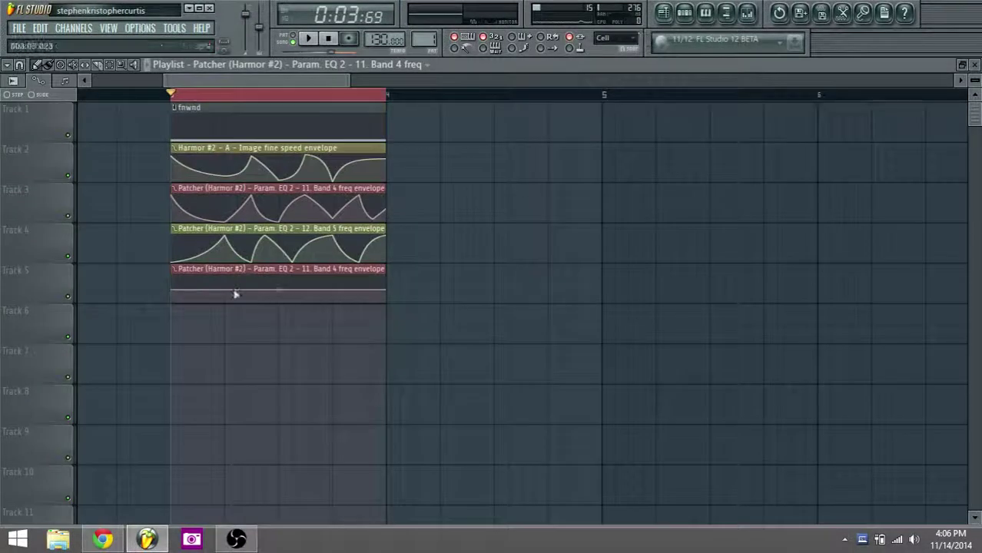
- Shape the new first-EQ band 4 frequency clip on Track 5 into alternating valleys and peaks during playback
left_click_drag(175, 289, 179, 353)
left_click_drag(174, 291, 173, 300)
key("space")
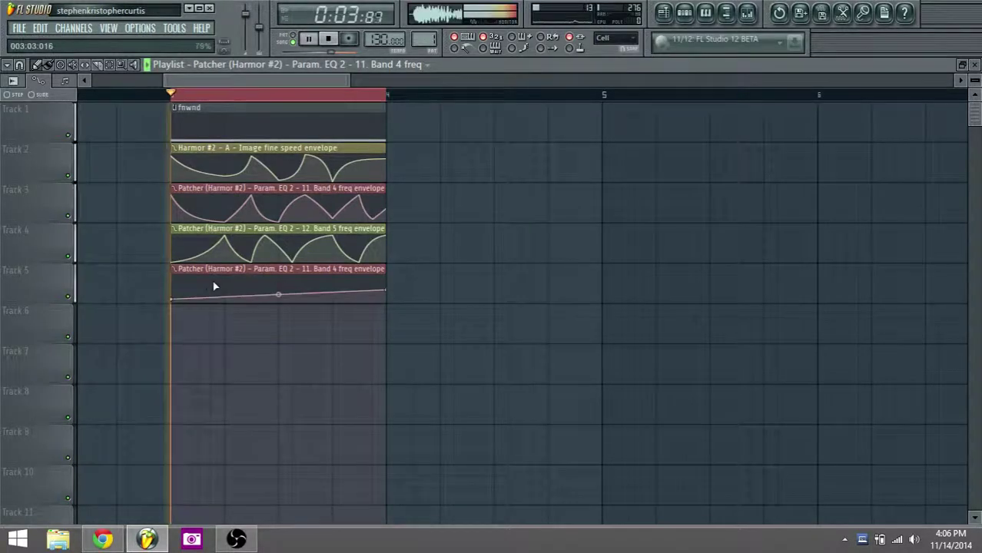
right_click(224, 278)
right_click(198, 279)
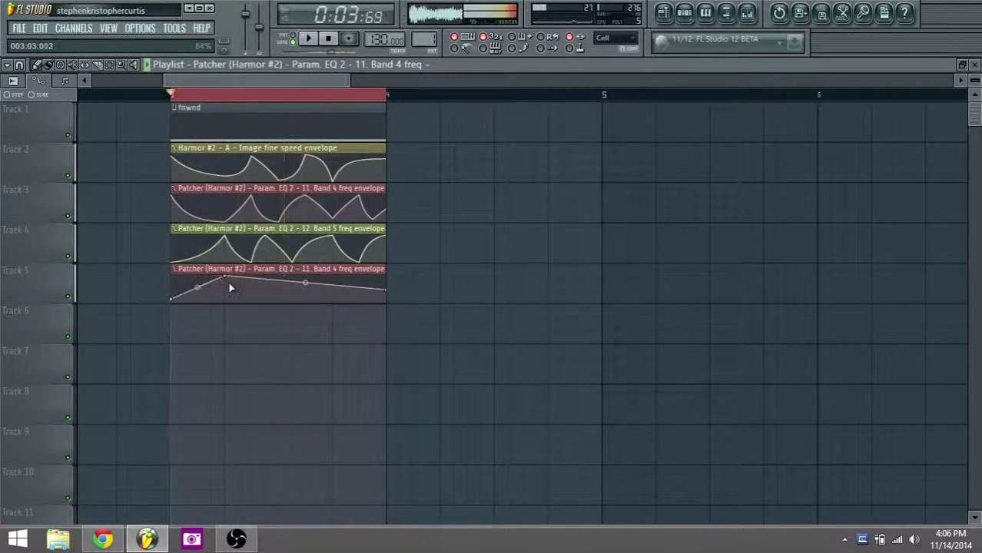
right_click(279, 299)
right_click(316, 279)
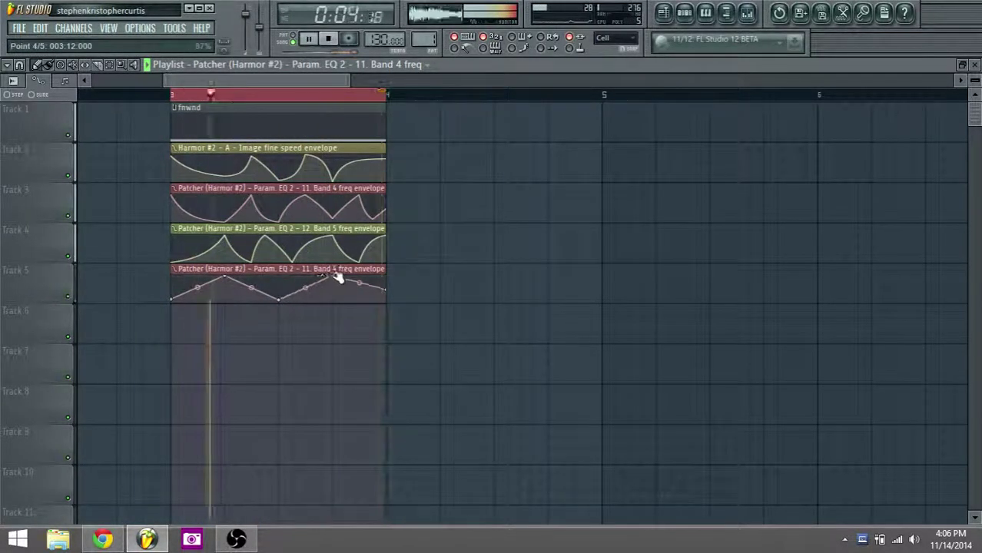
- Reopen the Patcher from the Harmor #2 mixer track, examine both EQs during playback, and stop playback
left_click(747, 13)
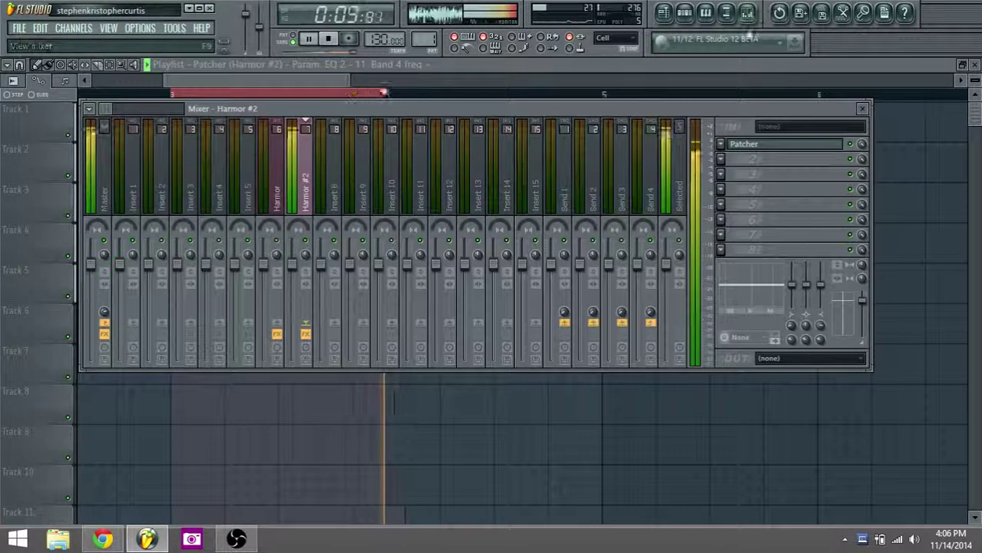
left_click(744, 143)
scroll(566, 322, "down", 3)
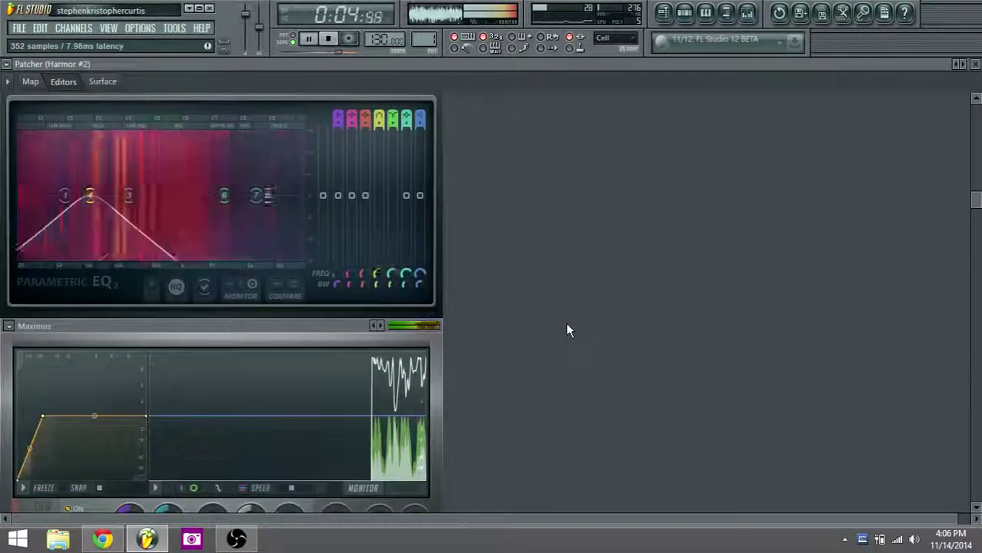
scroll(567, 321, "down", 5)
scroll(567, 321, "up", 4)
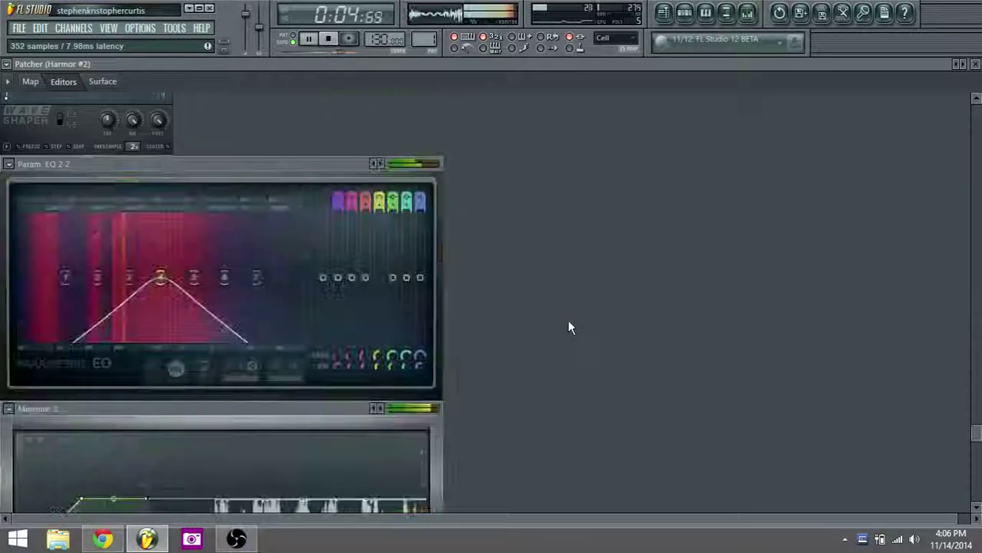
key("space")
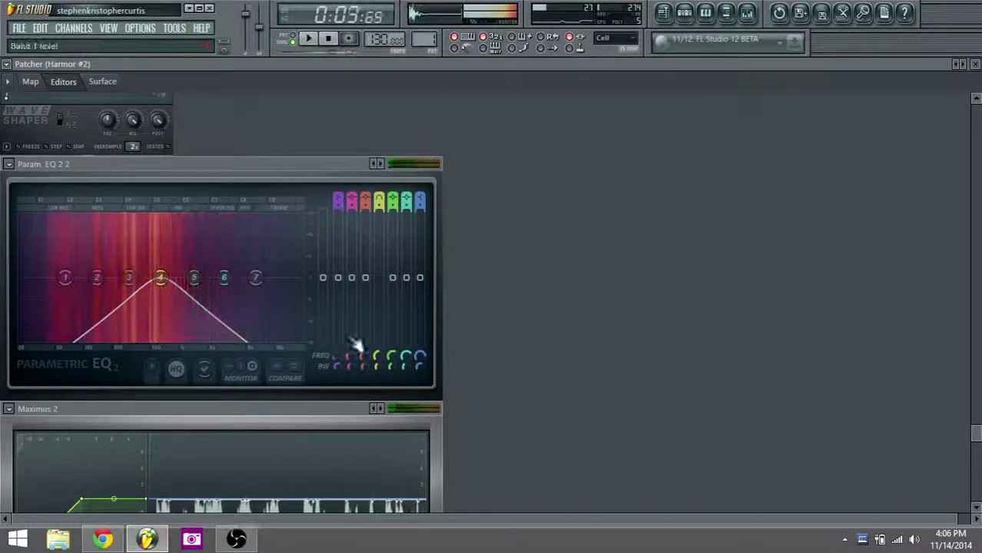
- Create an automation clip for the second EQ's band 4 frequency and put it on Track 5 in place of the duplicate first-EQ clip
right_click(385, 363)
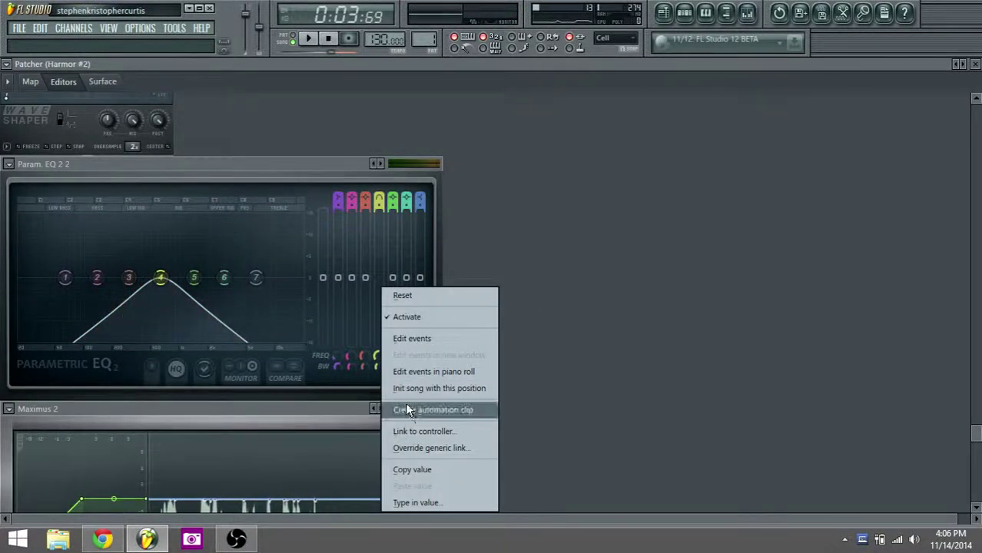
left_click(430, 408)
left_click(661, 13)
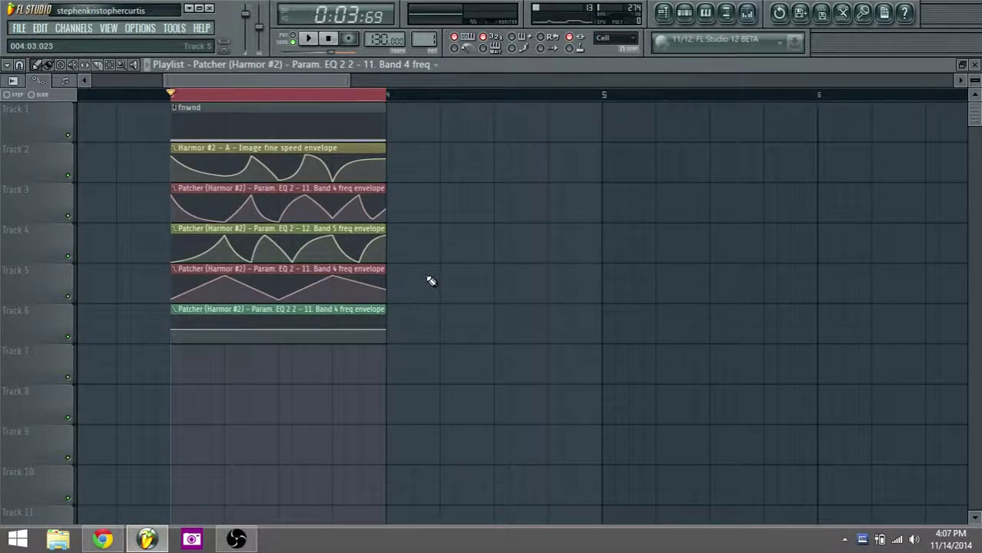
right_click(375, 281)
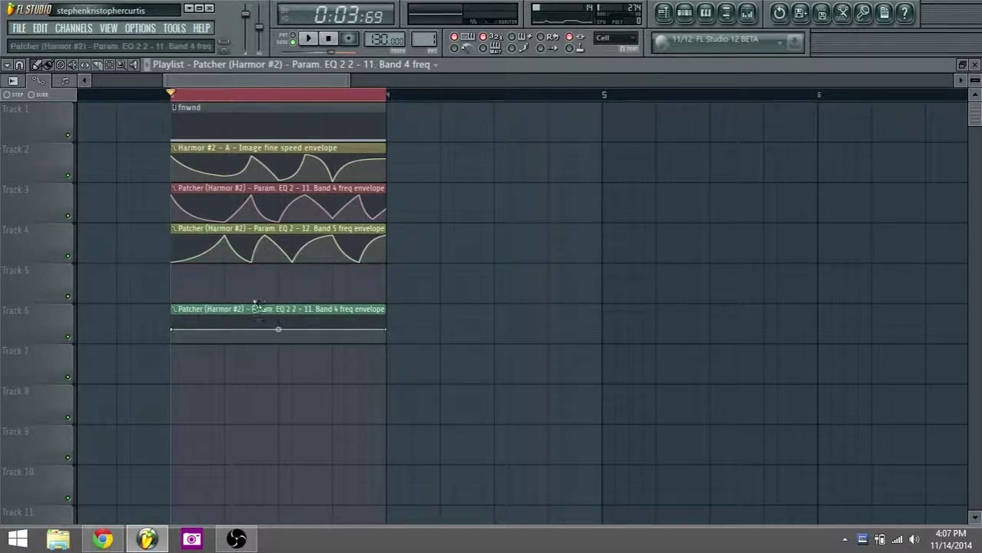
left_click_drag(254, 270, 254, 272)
- Shape the second-EQ band 4 frequency clip on Track 5 into alternating straight peaks and valleys, auditioning the loop
key("space")
left_click_drag(172, 290, 172, 297)
right_click(252, 278)
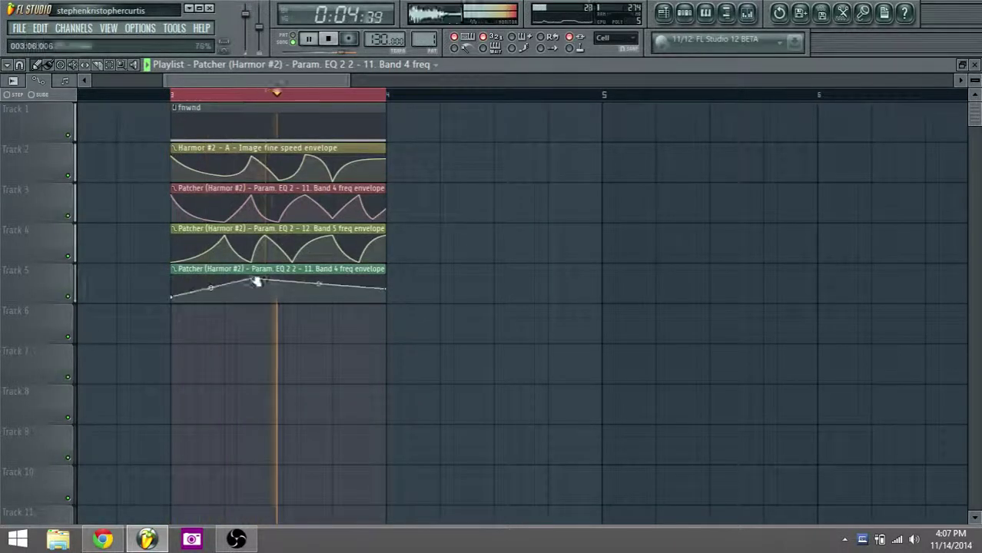
right_click(306, 299)
right_click(334, 280)
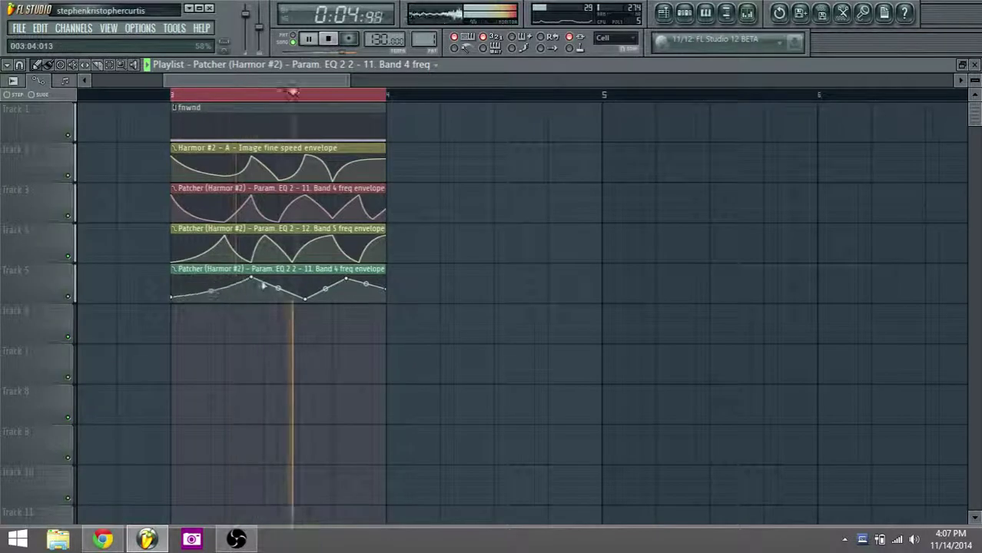
left_click_drag(252, 277, 194, 277)
key("space")
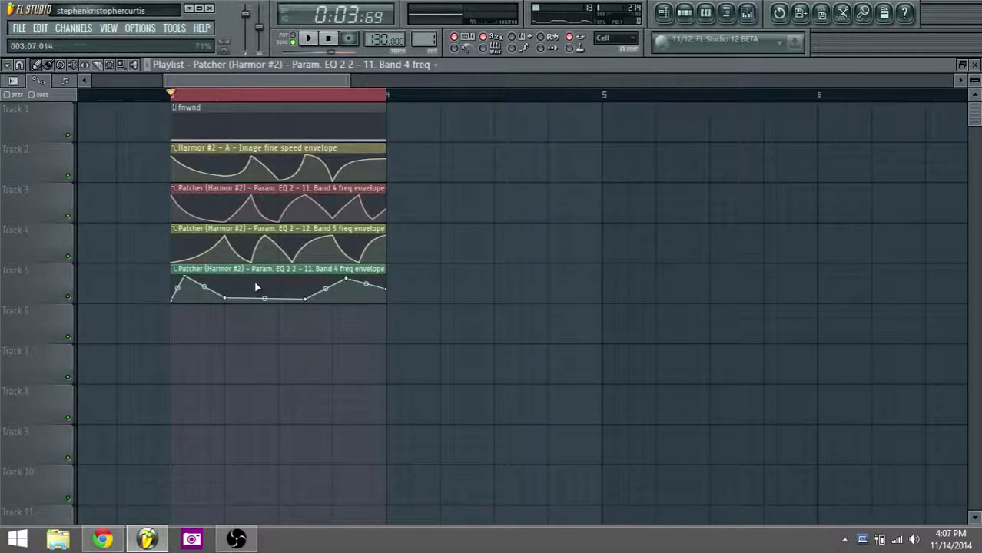
right_click(304, 300)
left_click(341, 277)
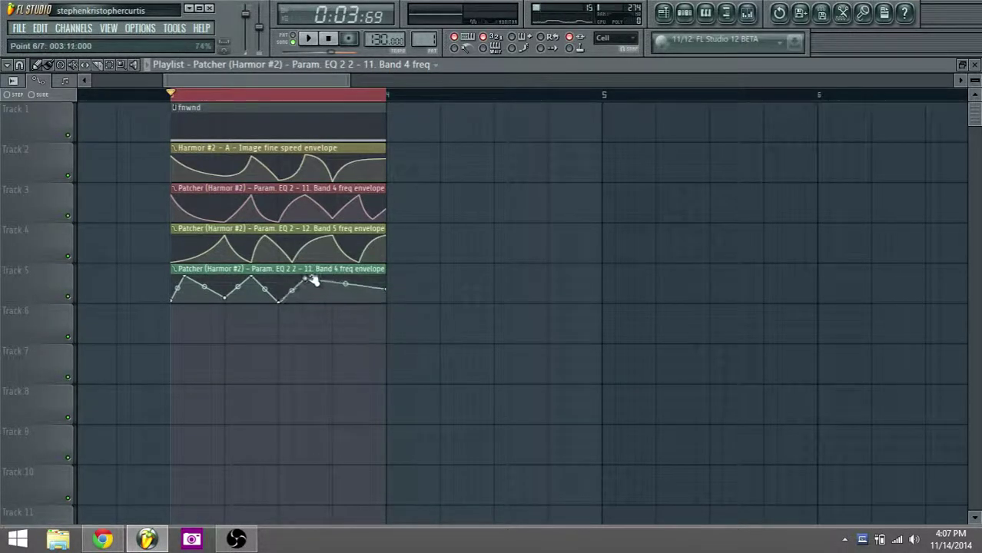
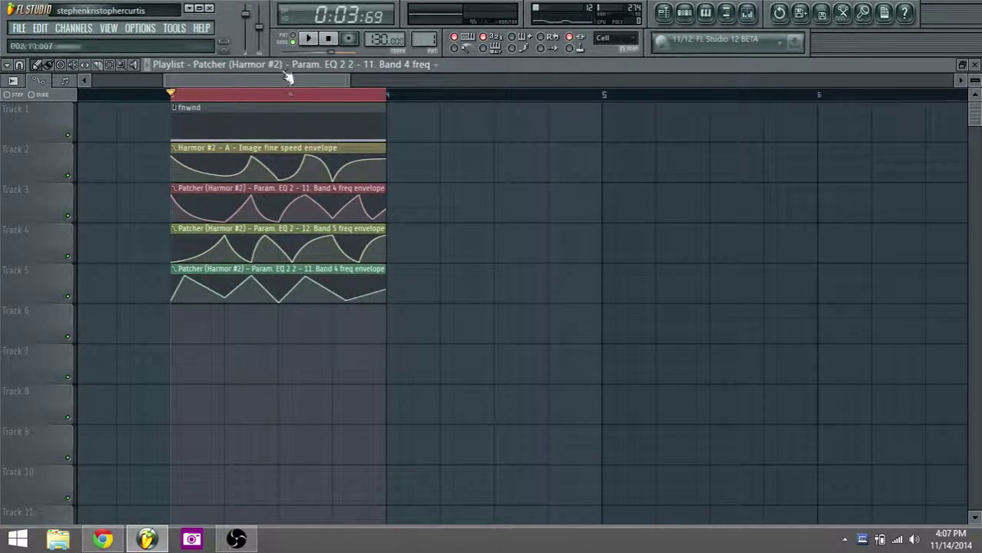
left_click(319, 42)
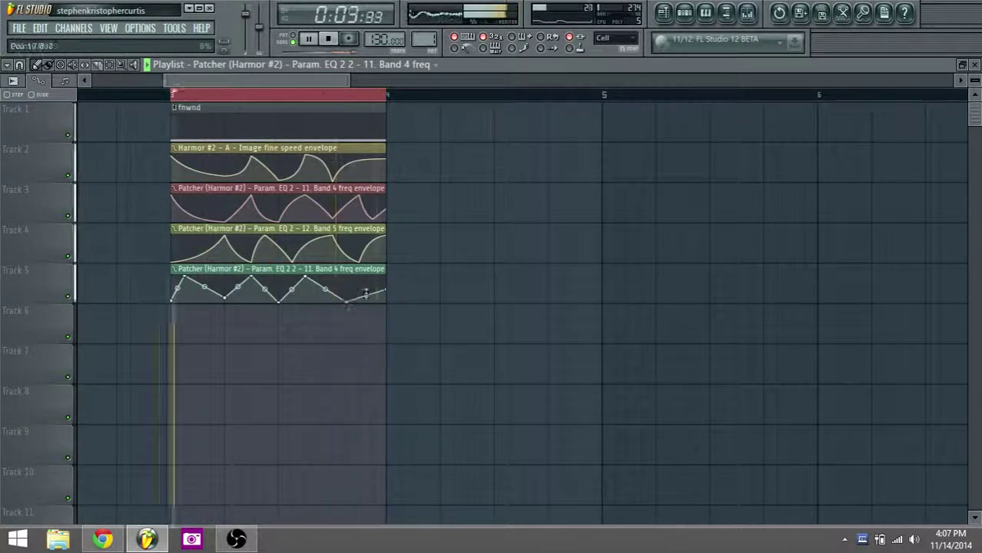
key("space")
- Reopen the Patcher from the Harmor #2 mixer track and examine the second EQ and second Maximus during playback
left_click(748, 13)
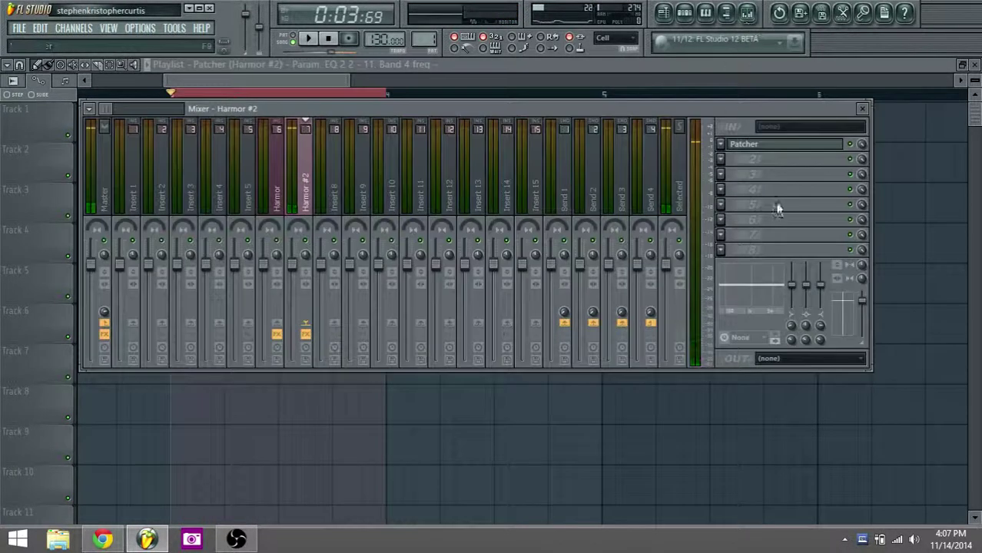
left_click(769, 156)
scroll(533, 376, "down", 5)
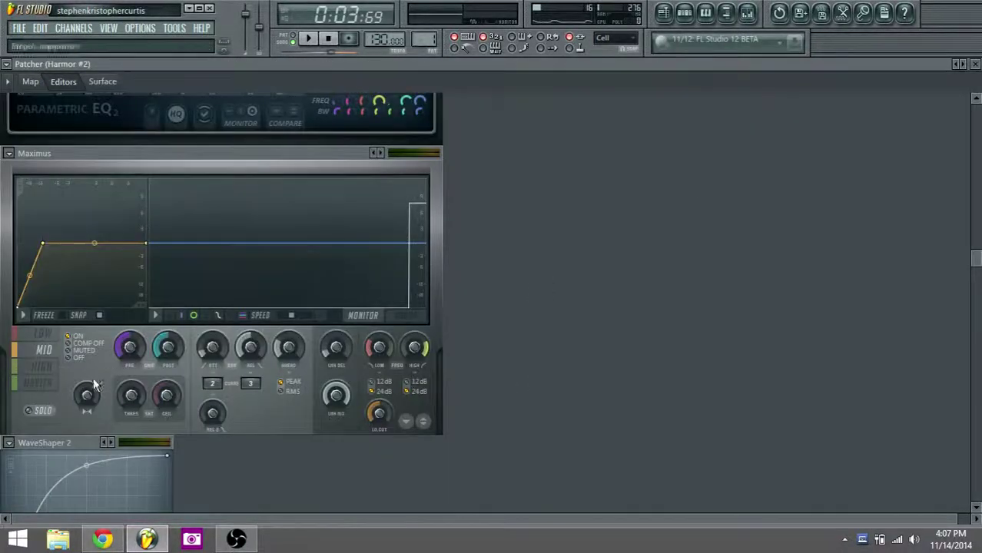
scroll(473, 438, "down", 5)
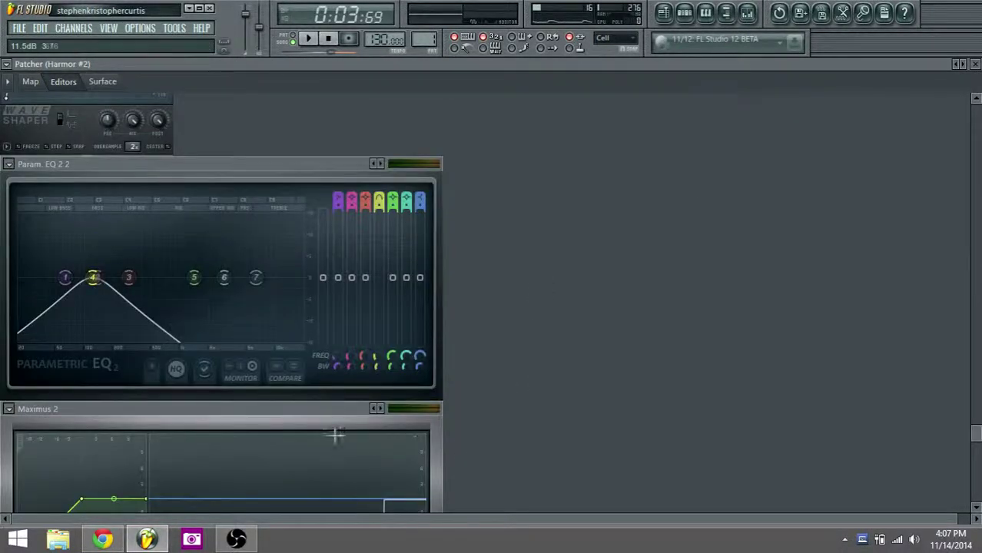
scroll(669, 438, "down", 4)
key("space")
scroll(627, 417, "up", 4)
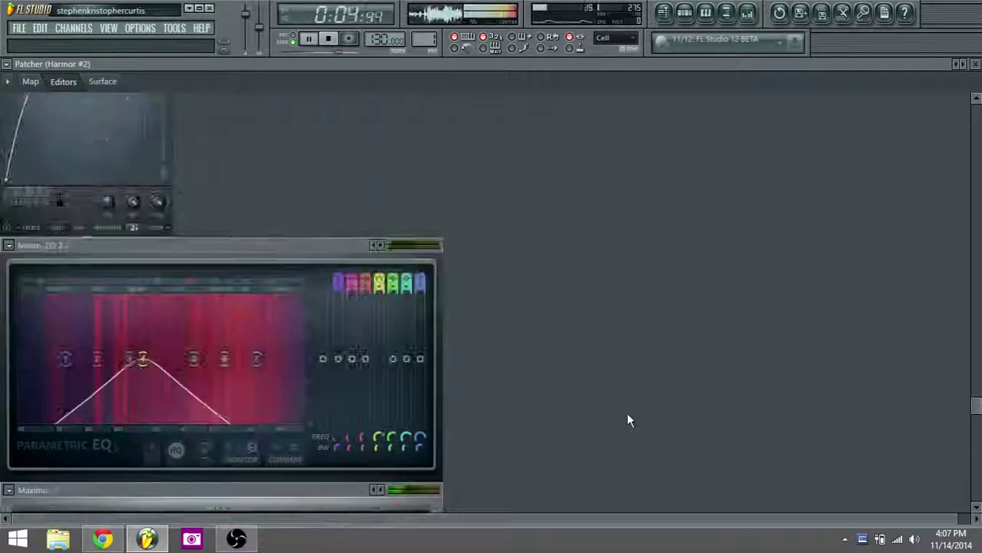
key("space")
- Try moving the second EQ's band 4 down to 38 Hz and play the loop briefly
left_click_drag(171, 273, 44, 273)
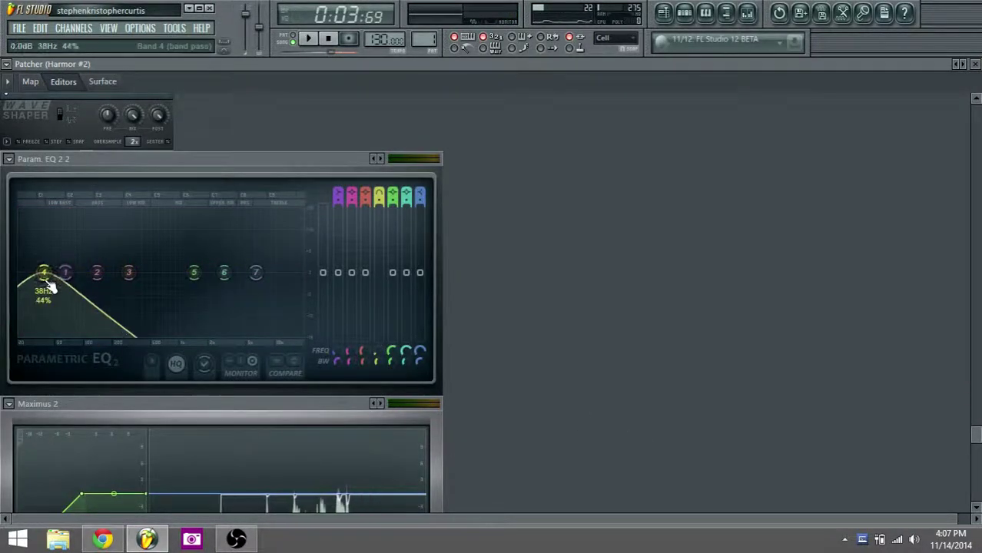
key("space")
key("space")
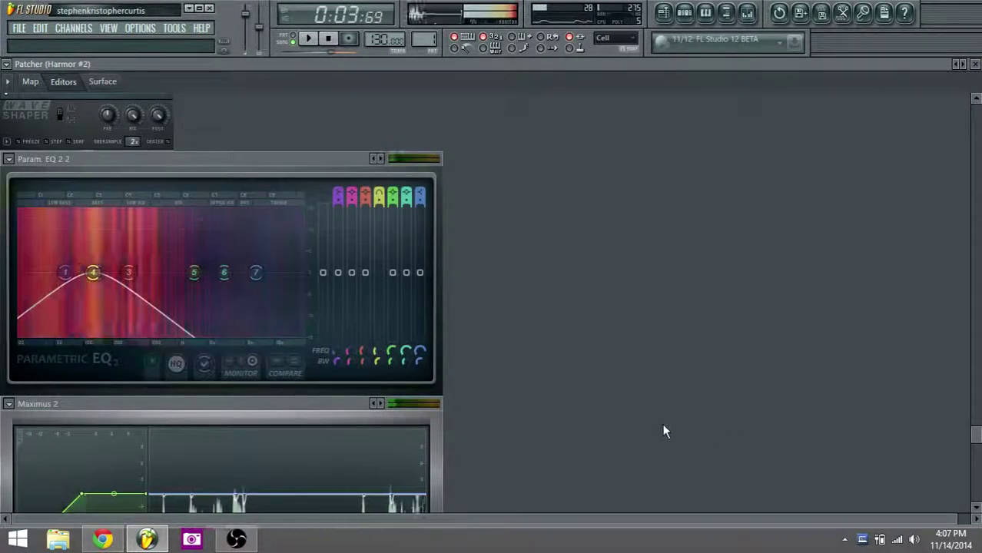
- Steepen the low, mid and high compression curves in Maximus 2 by moving each knee to about -14 dB, and display the master band
scroll(594, 450, "down", 3)
left_click(30, 412)
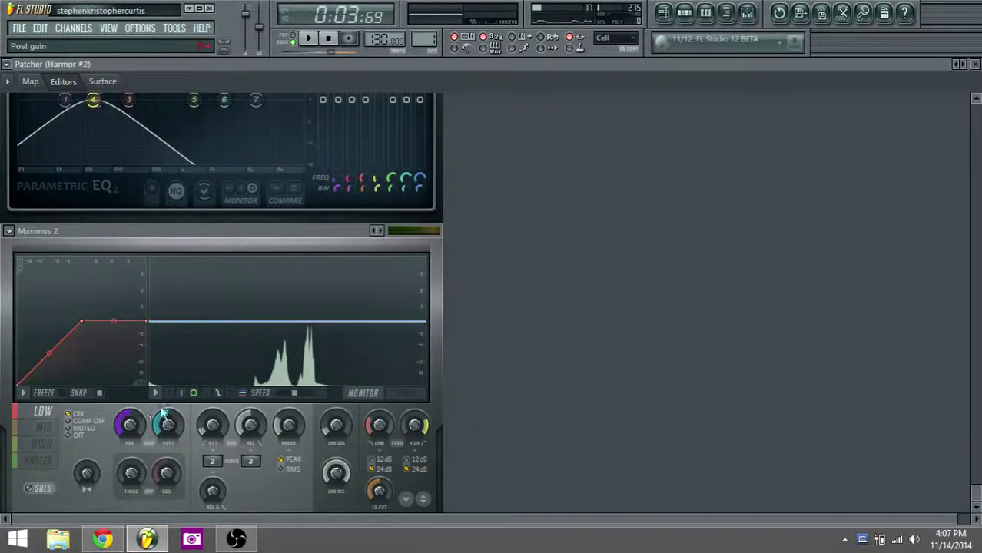
left_click_drag(85, 322, 45, 322)
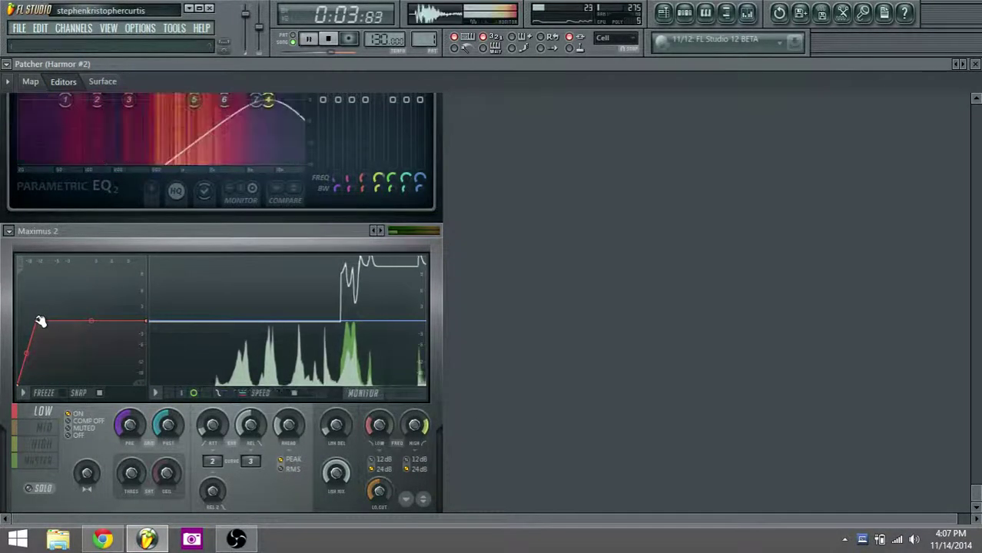
left_click(44, 428)
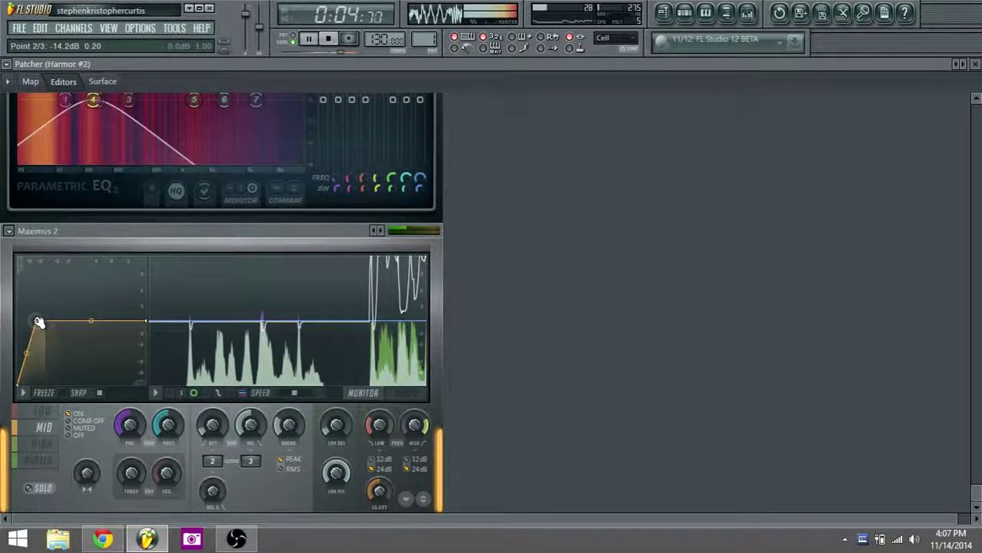
left_click(42, 444)
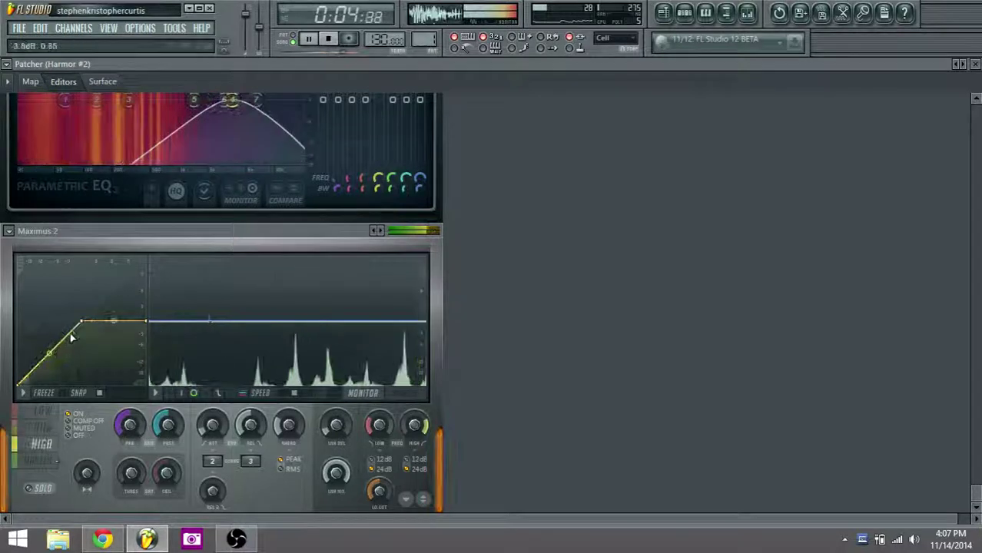
left_click_drag(85, 324, 36, 322)
left_click(39, 460)
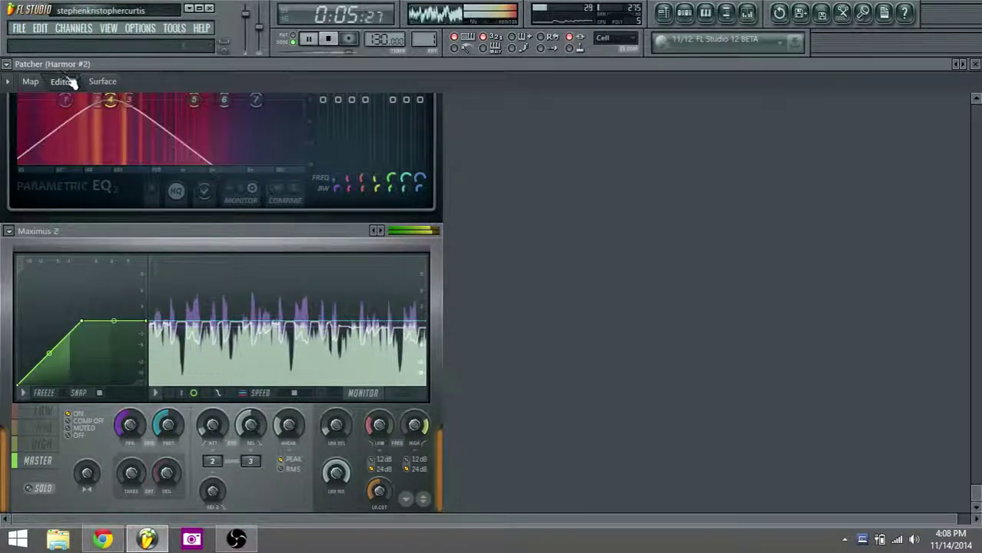
- Return to the playlist and add an early peak after a low start in both the Track 2 image speed and Track 3 EQ clips
left_click(30, 81)
left_click(663, 15)
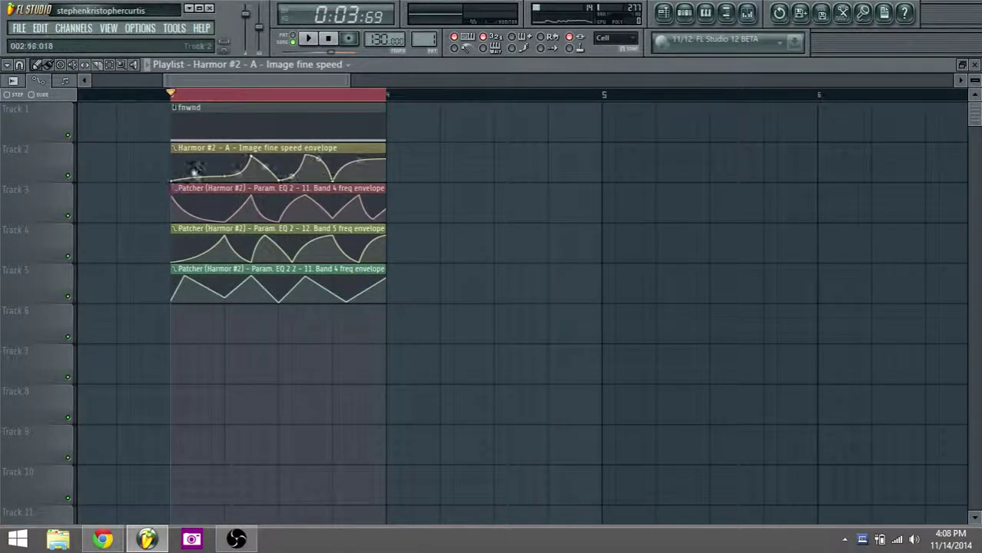
key("space")
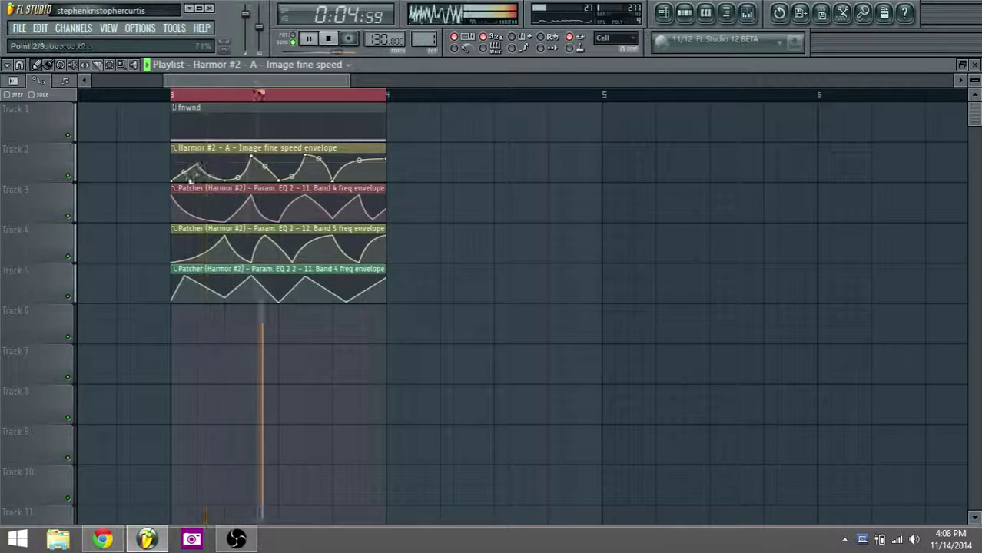
key("space")
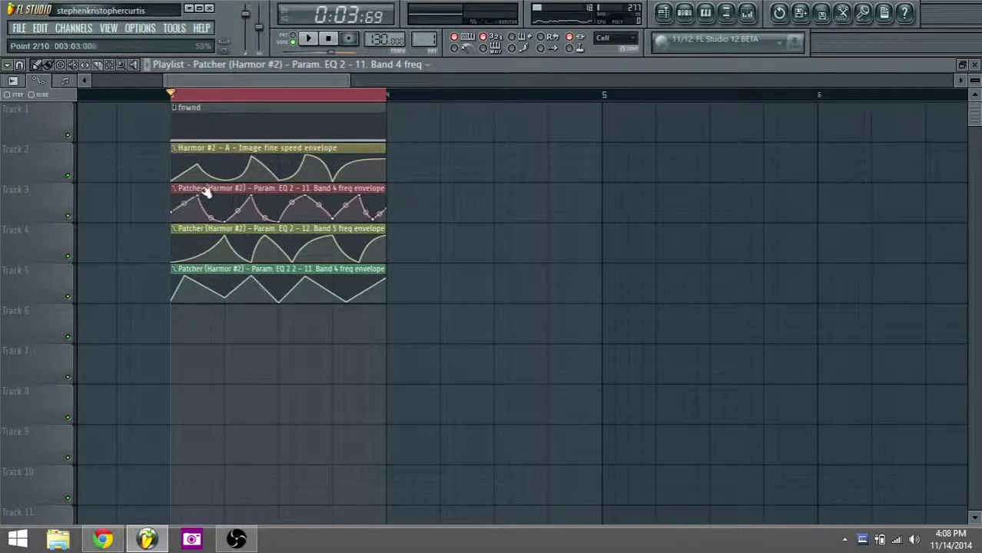
key("space")
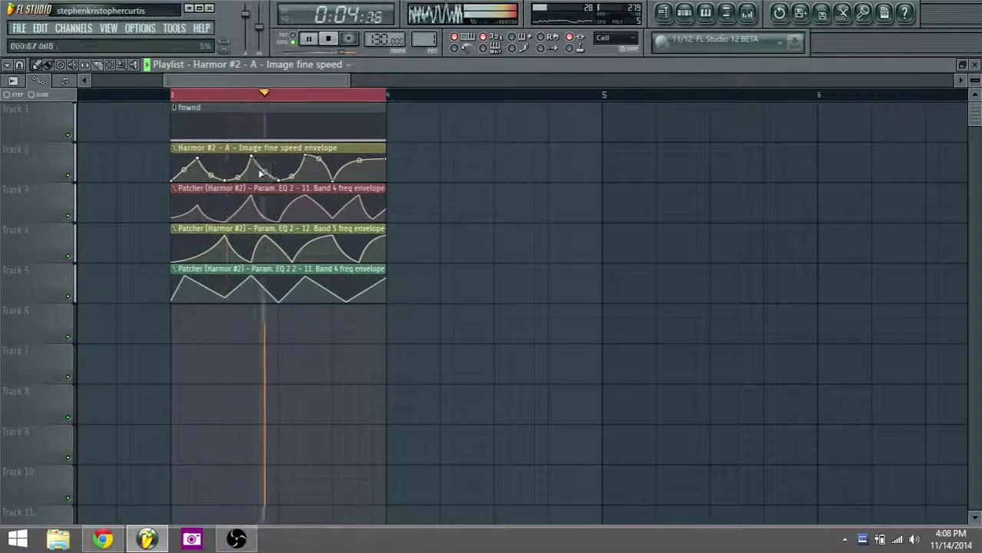
- Raise the Track 2 clip's first peak and bow the opening rises of the Track 2 and Track 4 clips upward
key("space")
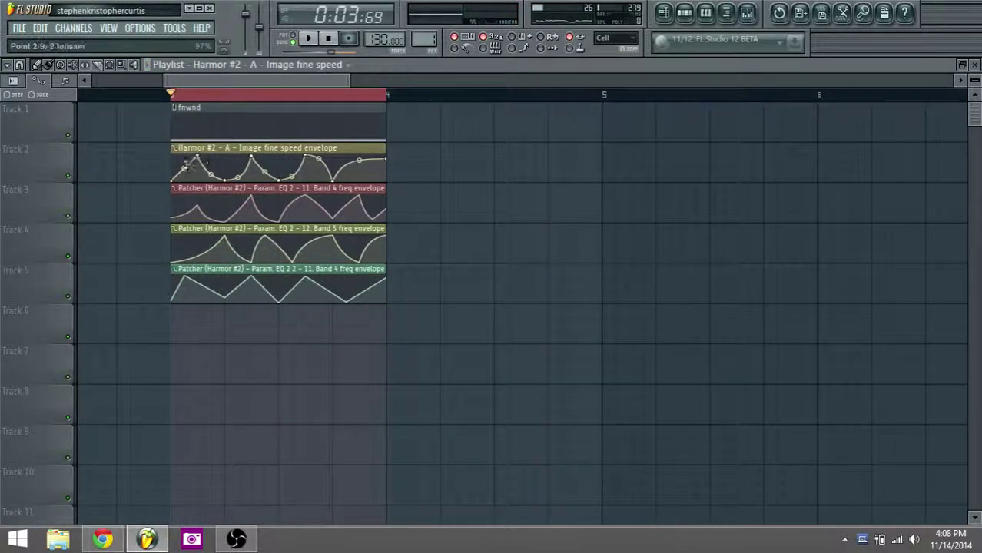
key("space")
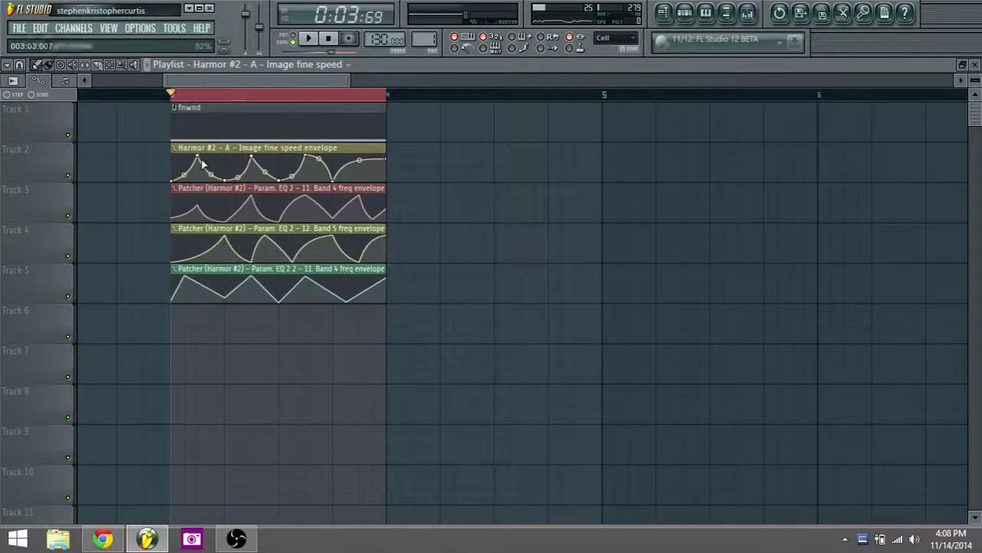
key("space")
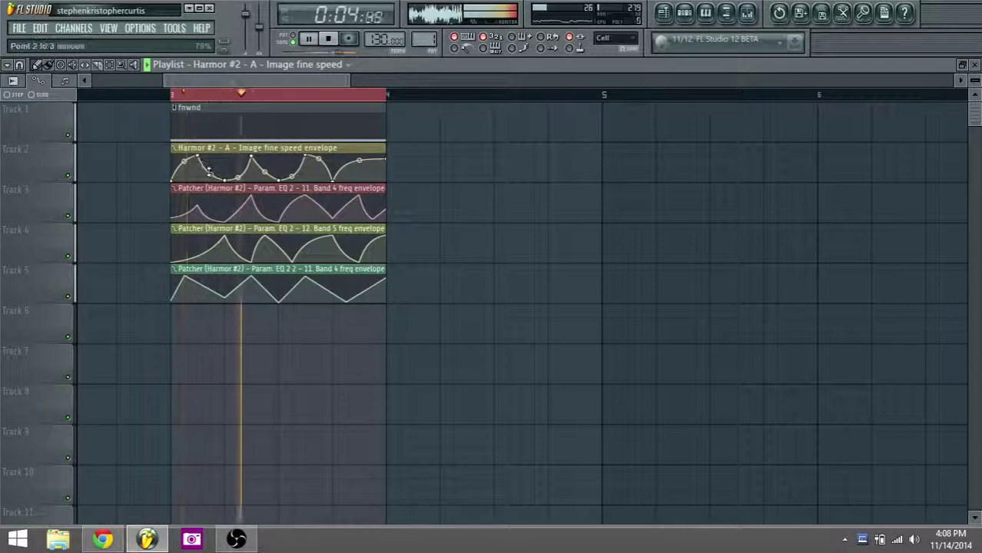
key("space")
key("space")
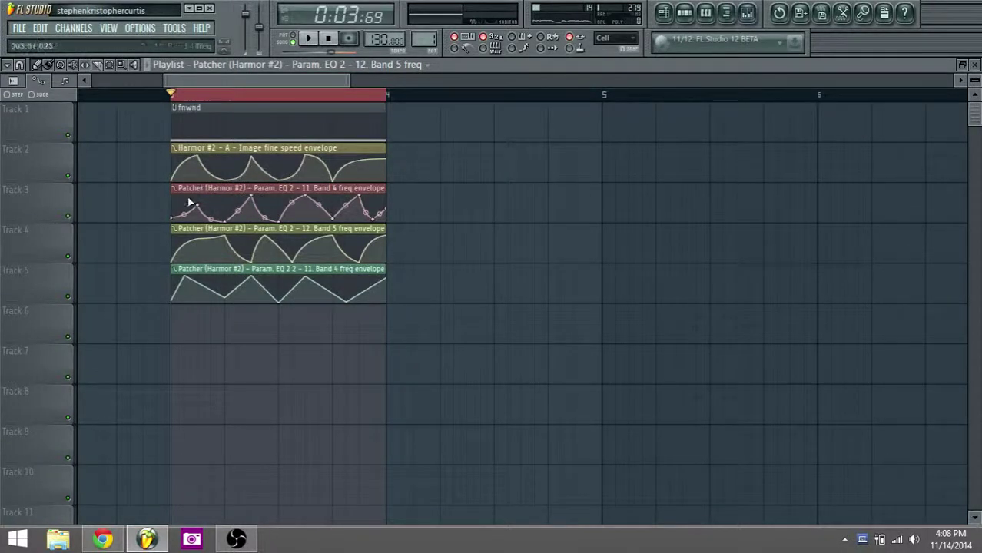
- Audition the opening of the loop repeatedly, moving the playhead within bar 3 and back to its start
key("space")
key("space")
key("space")
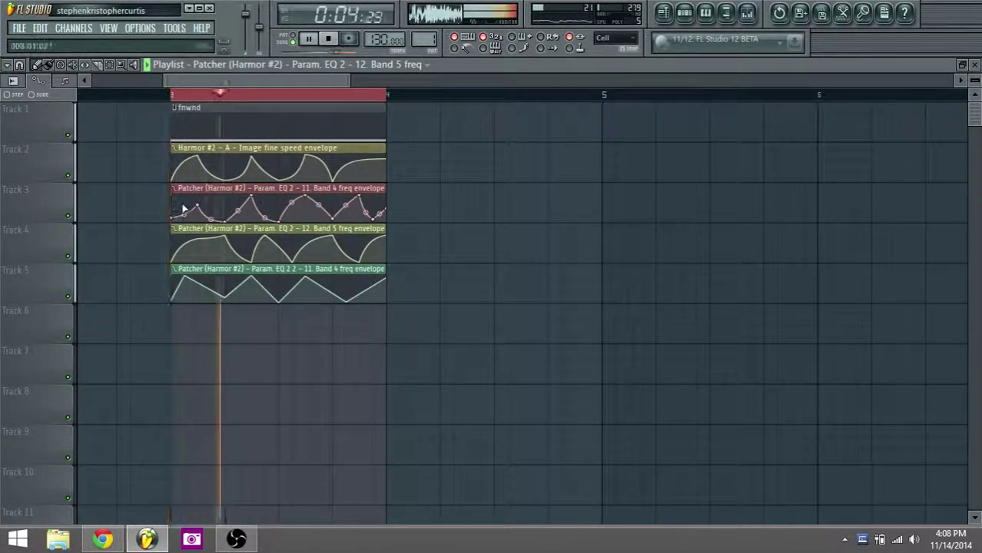
left_click(226, 97)
key("space")
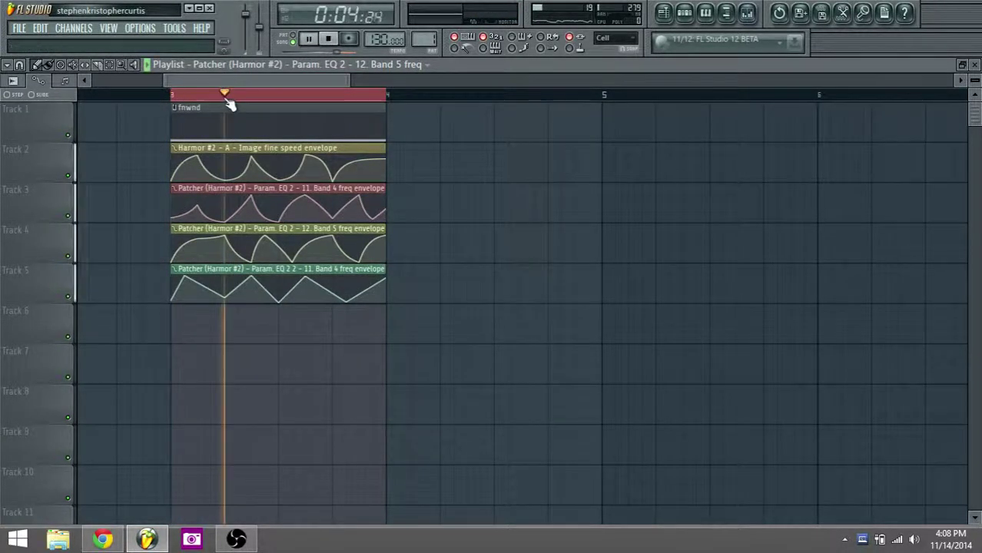
key("space")
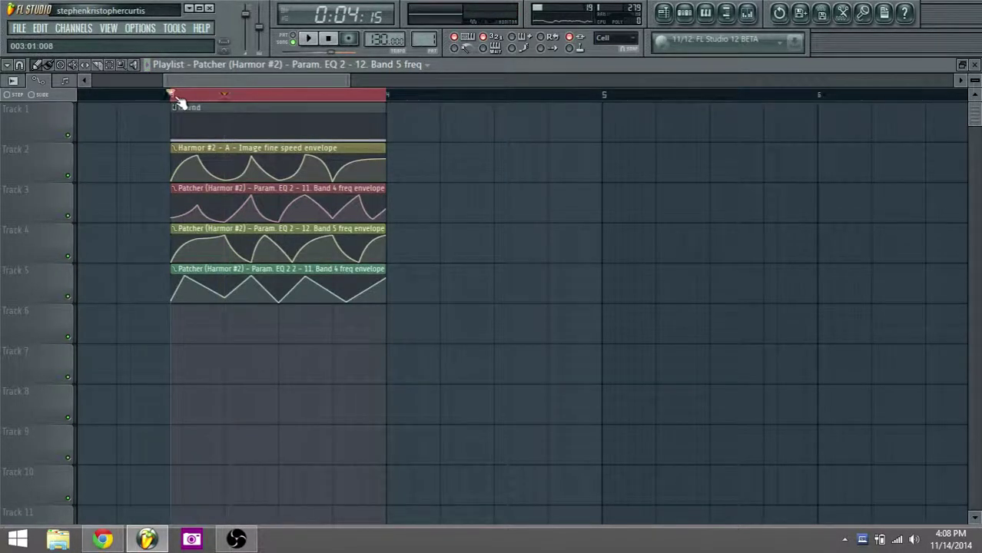
left_click(172, 96)
key("space")
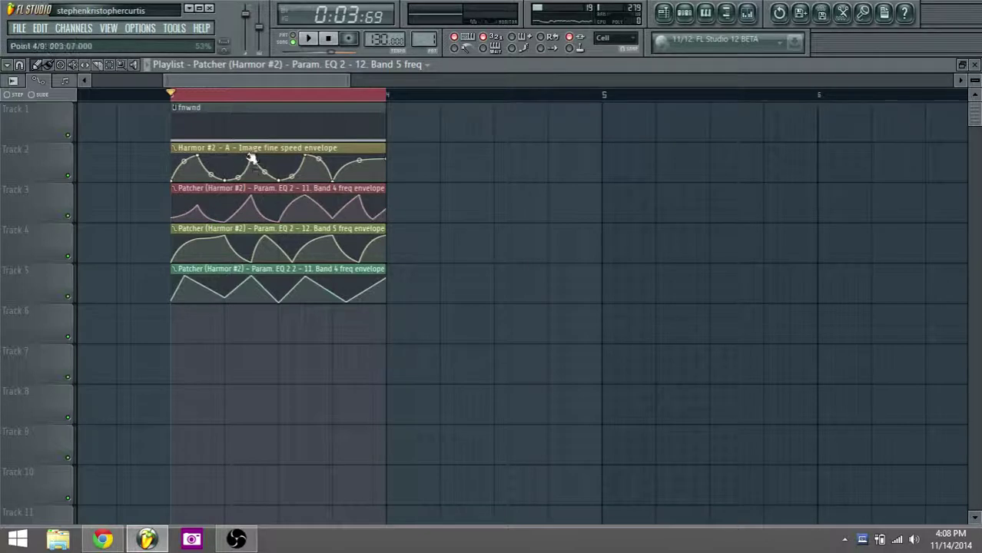
- Move the Track 2 clip's second peak earlier for an abrupt jump, and try the same with the Track 3 clip
left_click_drag(251, 159, 231, 160)
key("space")
key("space")
key("space")
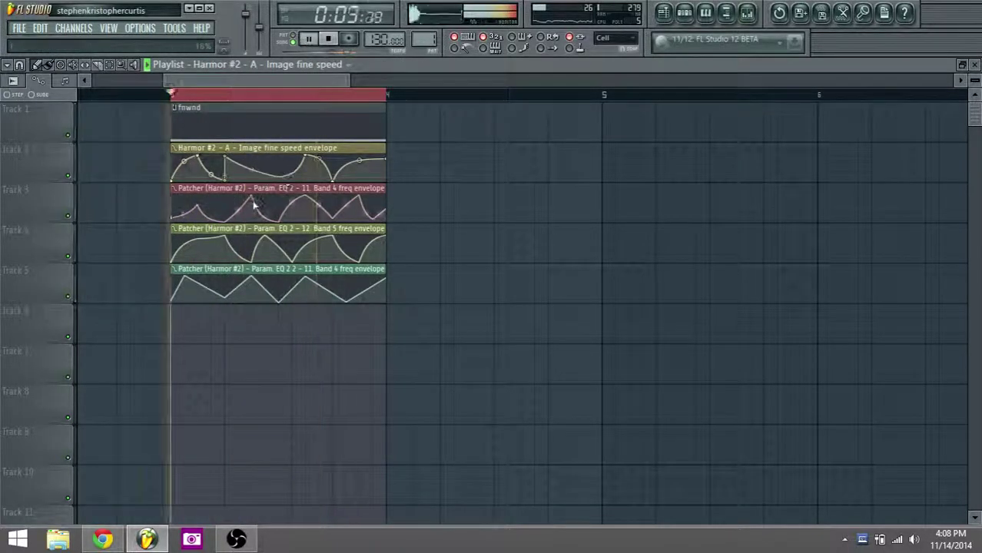
left_click_drag(254, 204, 234, 198)
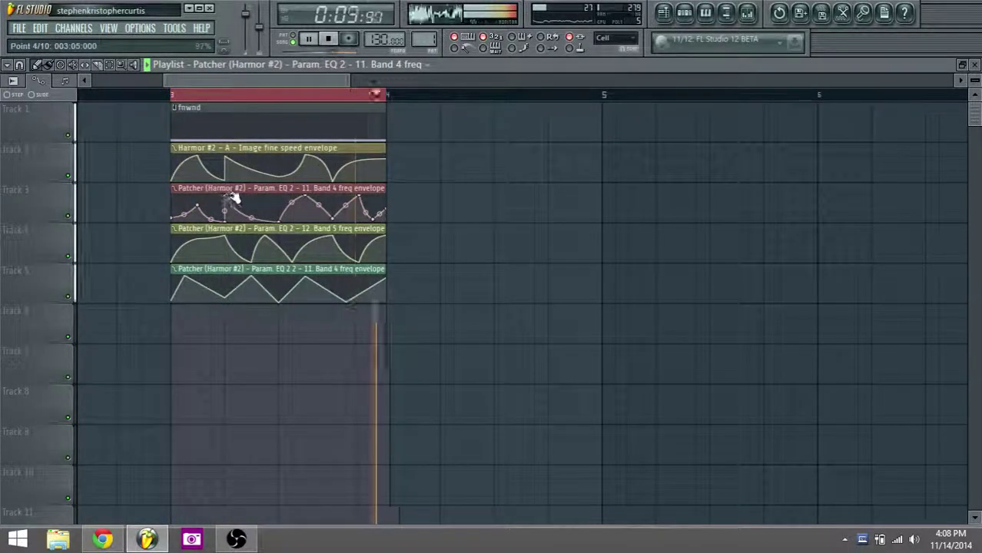
- Lower the two middle peaks of the Track 5 clip and add a curved peak and valley near its end
left_click(259, 282)
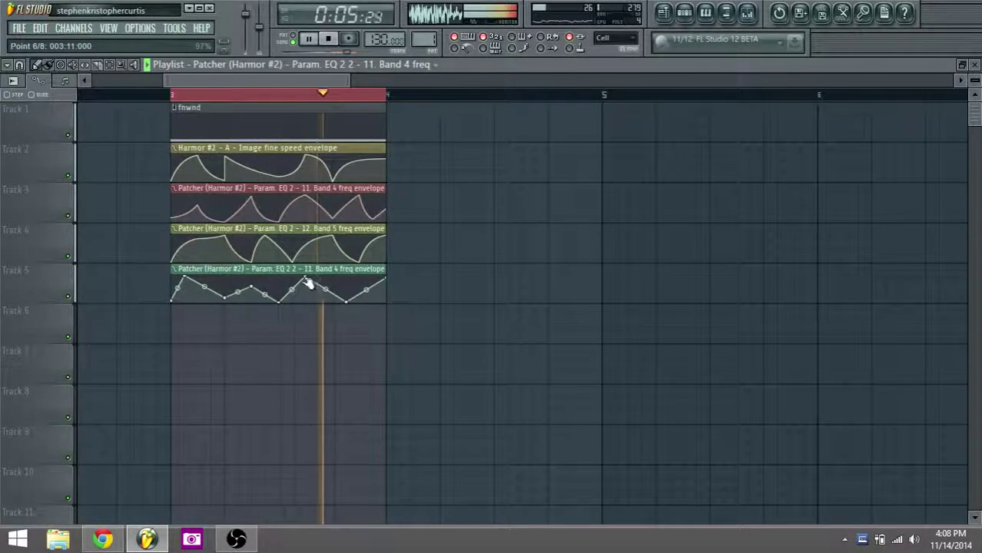
left_click_drag(306, 279, 306, 284)
right_click(359, 277)
right_click(372, 299)
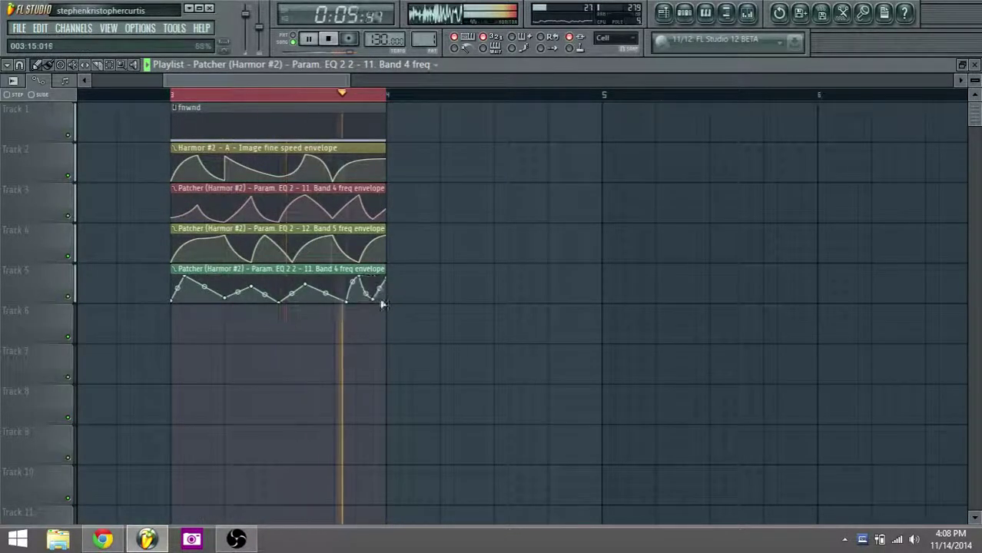
- Add an extra peak and valley to the second half of the Track 4 and Track 2 automation clips
left_click(326, 256)
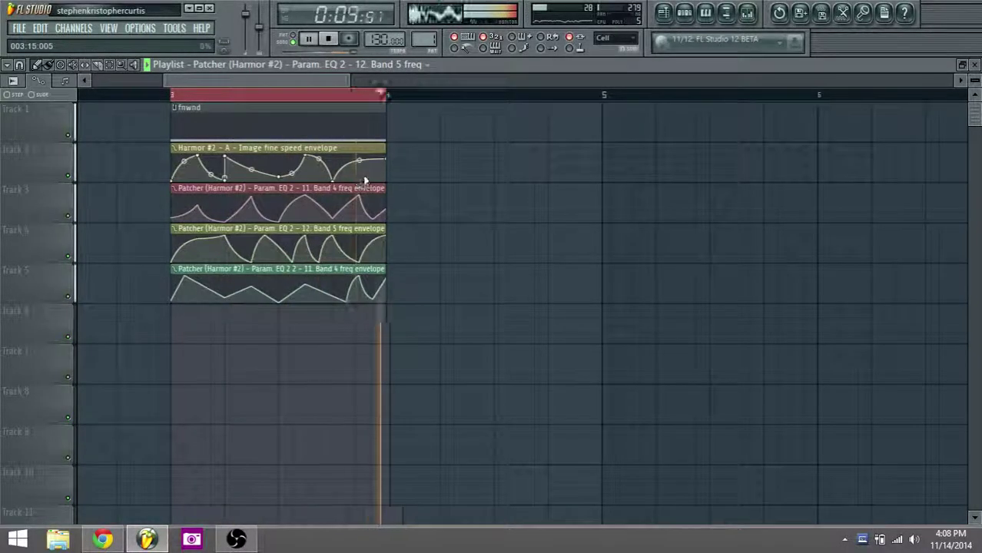
right_click(347, 154)
right_click(359, 181)
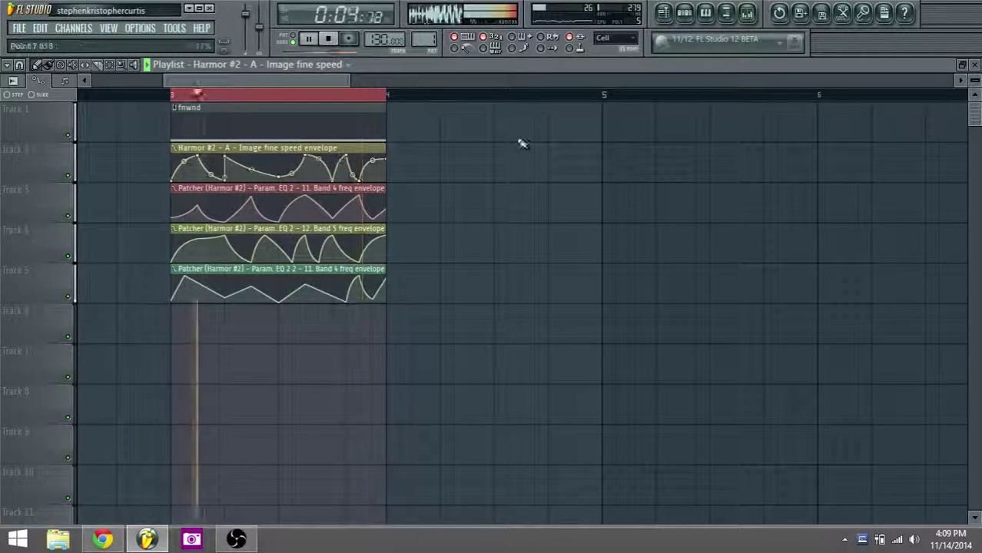
- Audition the loop, lower the Track 4 clip's first peak and flatten its second peak down to the base
key("space")
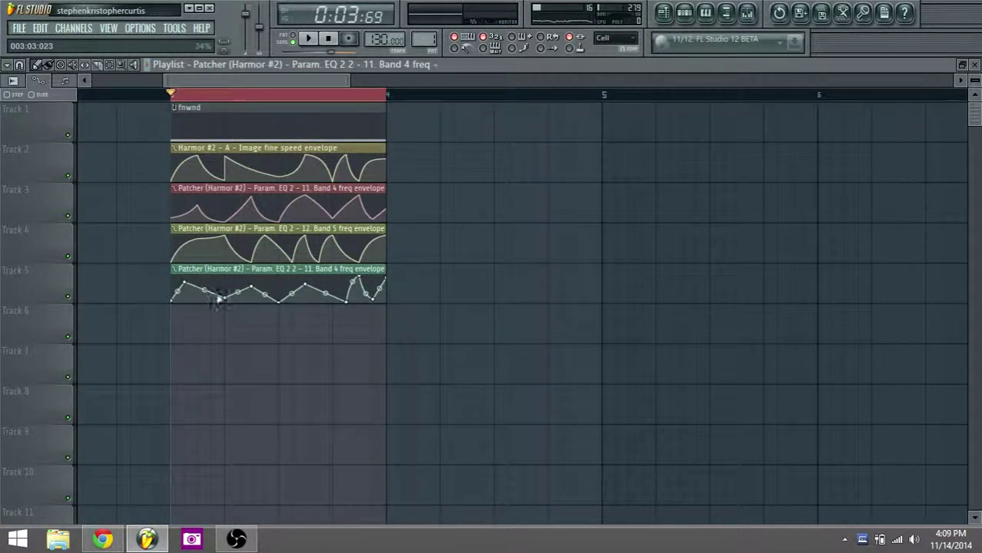
key("space")
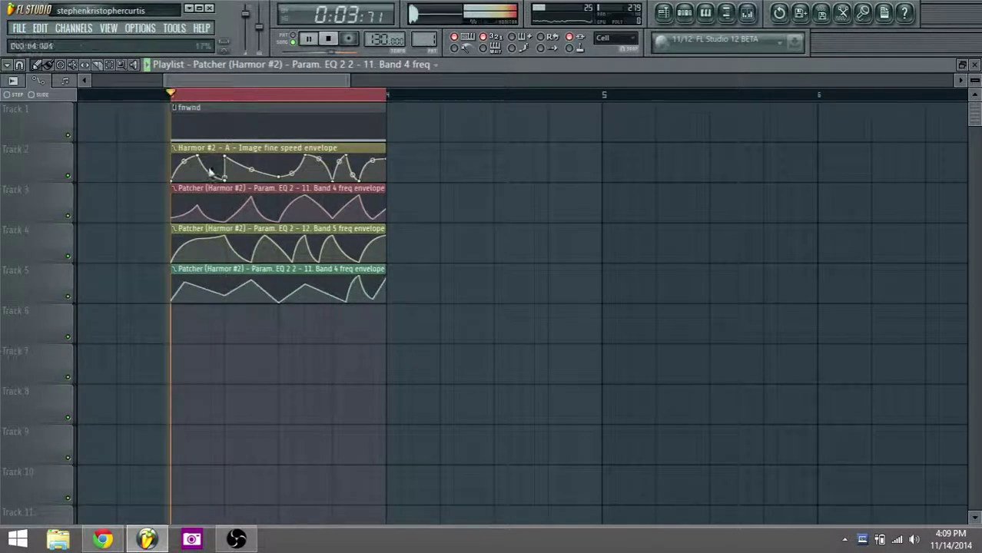
right_click(200, 239)
left_click(225, 264)
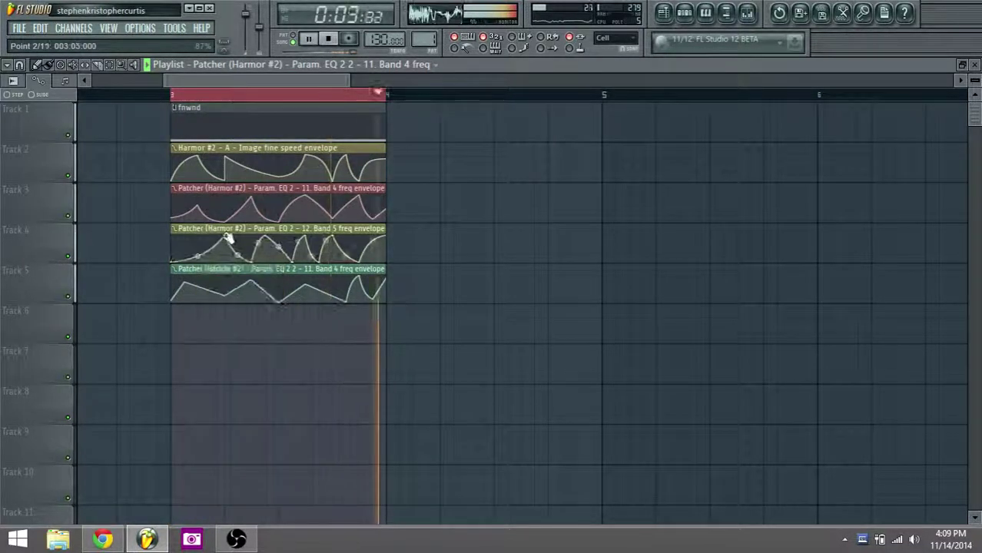
left_click_drag(226, 236, 198, 252)
left_click_drag(266, 236, 272, 246)
right_click(274, 248)
left_click(284, 265)
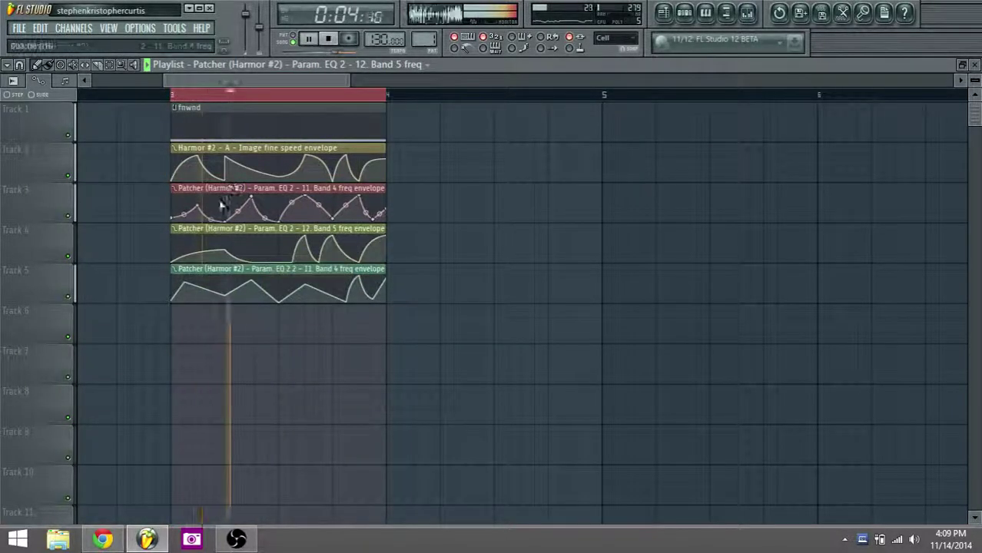
- Move the Track 2 clip's second peak later to remove the abrupt jump, shift its first peak earlier, and audition the loop
left_click_drag(226, 157, 252, 158)
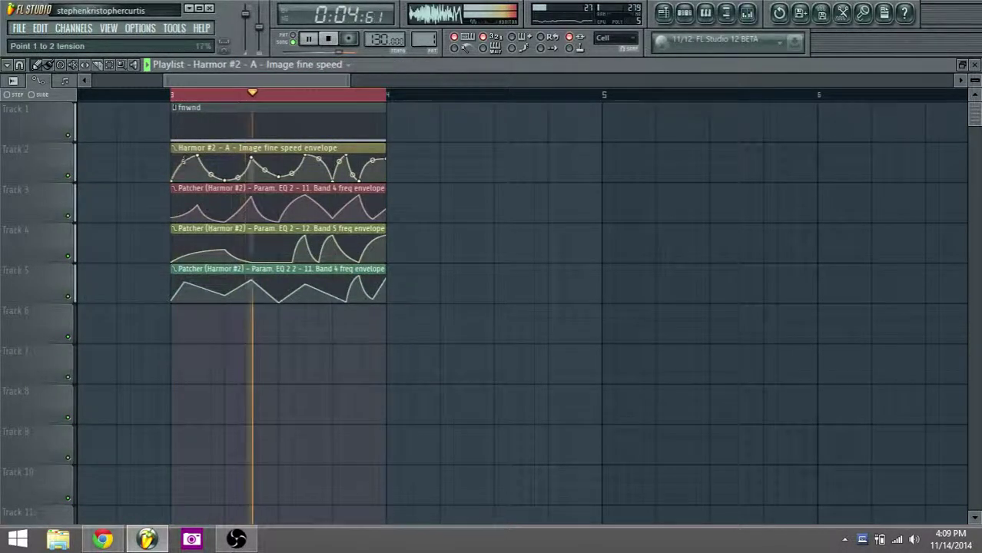
mouse_move(185, 162)
left_mouse_down()
mouse_move(207, 165)
mouse_move(185, 176)
mouse_move(218, 156)
mouse_move(237, 164)
mouse_move(198, 164)
mouse_move(199, 173)
left_mouse_up()
key("space")
key("space")
key("space")
key("space")
key("space")
key("space")
key("space")
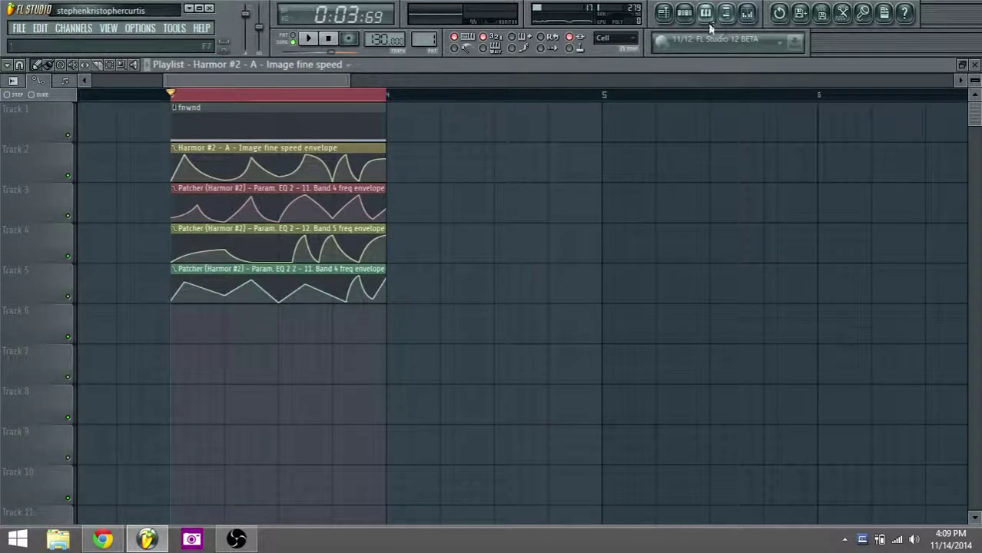
- Insert Fruity Reeverb 2 in the second effect slot of the Harmor #2 mixer track
left_click(749, 11)
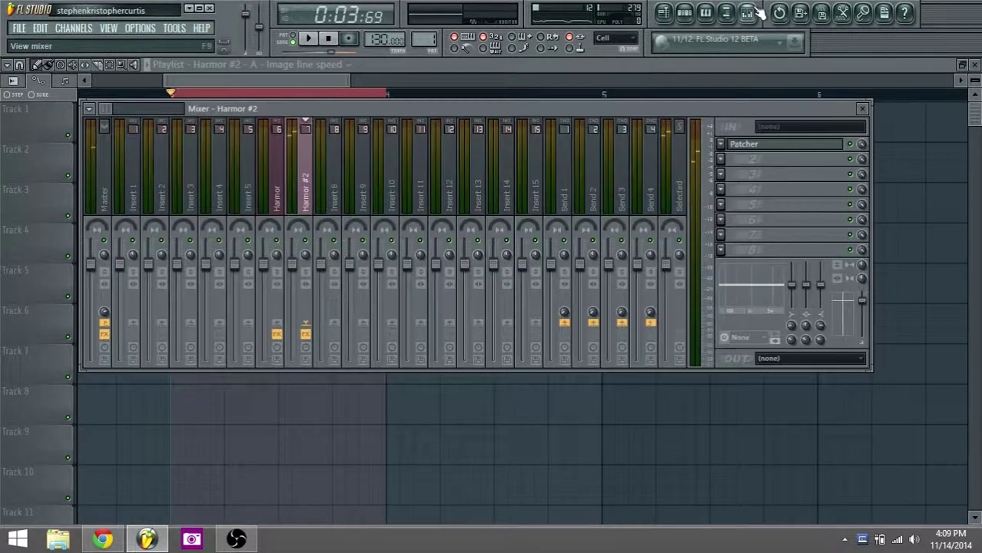
left_click(715, 163)
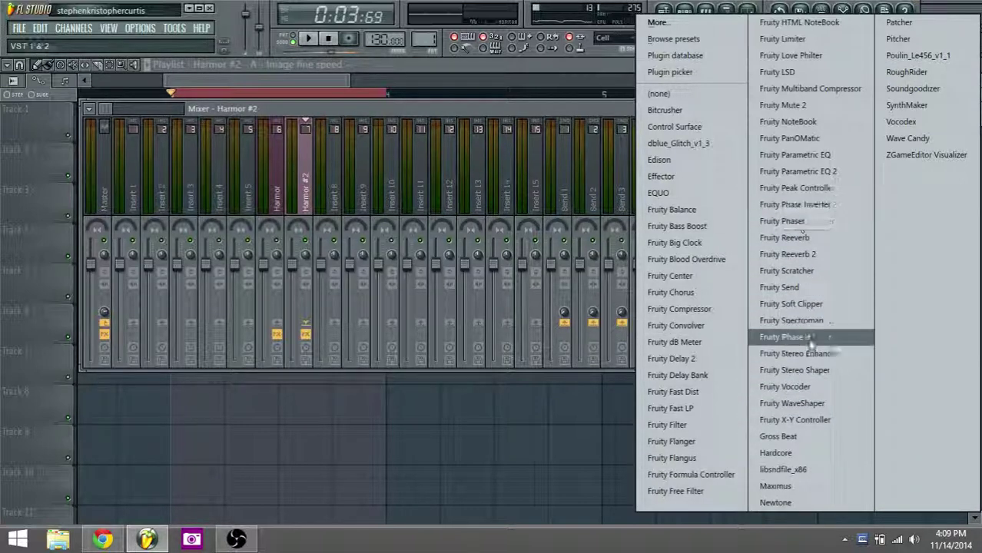
left_click(832, 252)
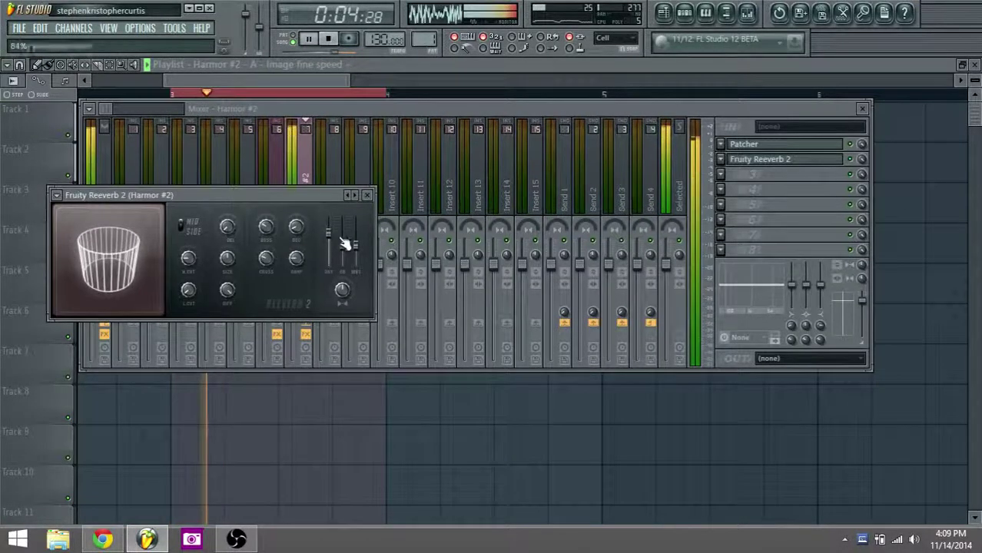
- Raise the reverb's wet level, enlarge its room size and reduce the dry level to 70%, then return to the playlist
left_click_drag(356, 244, 355, 235)
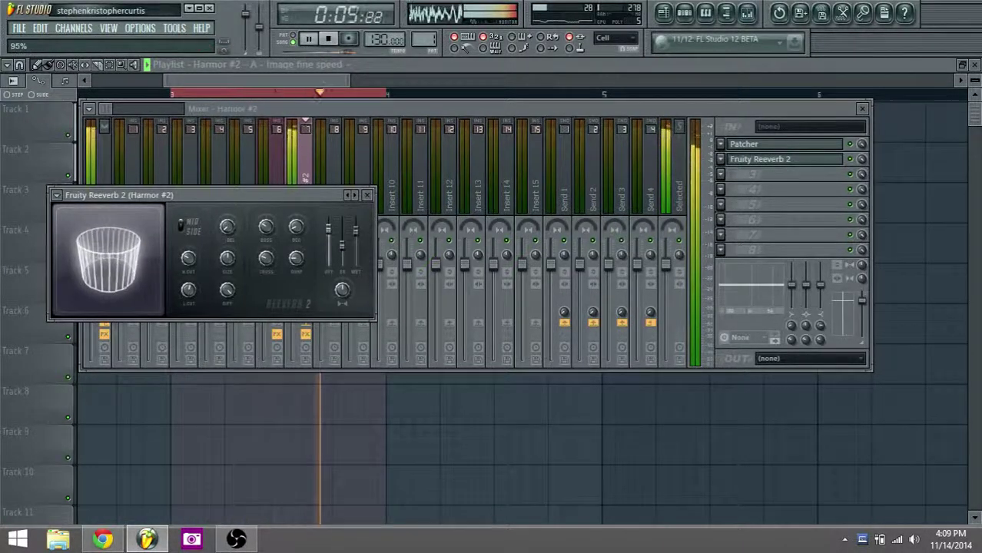
left_click_drag(231, 262, 231, 271)
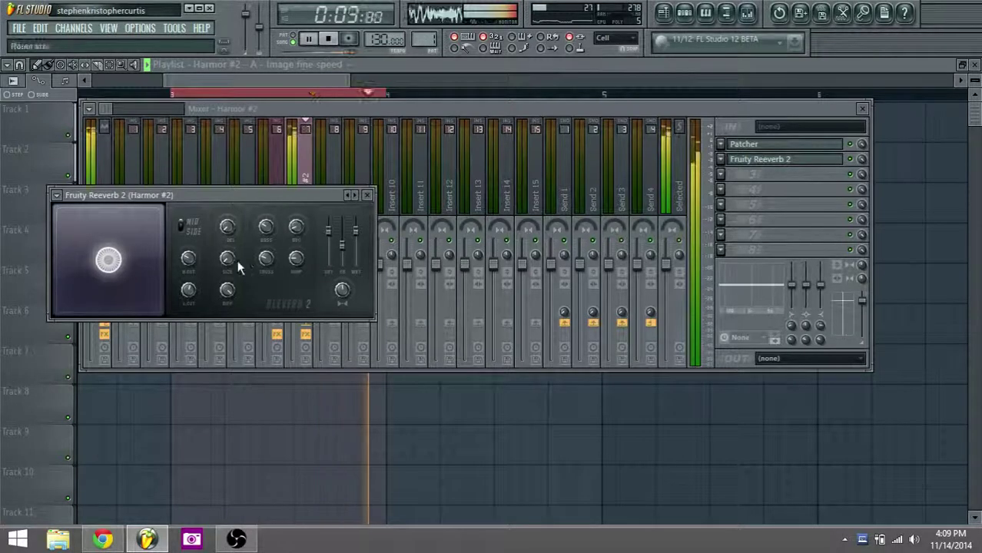
left_click_drag(228, 261, 228, 258)
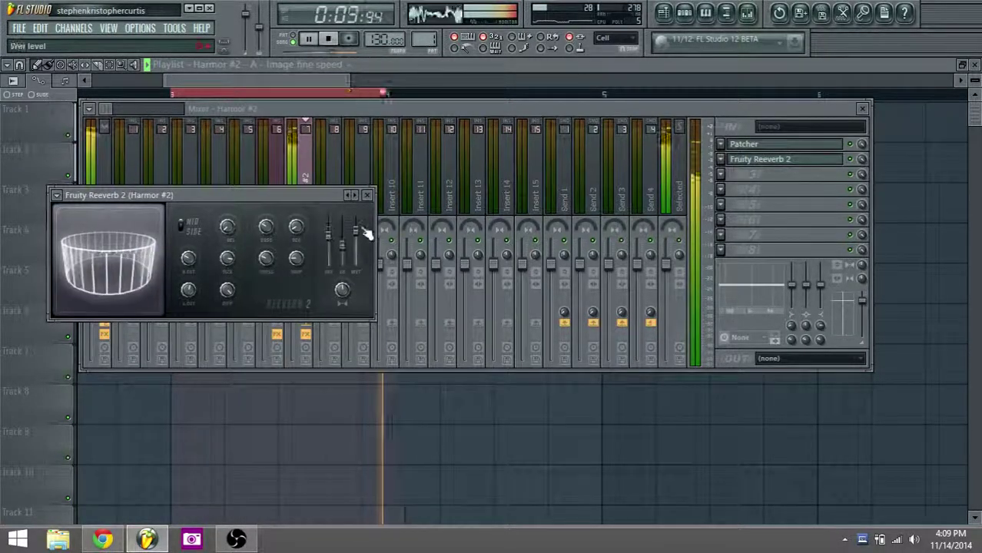
left_click_drag(356, 230, 329, 233)
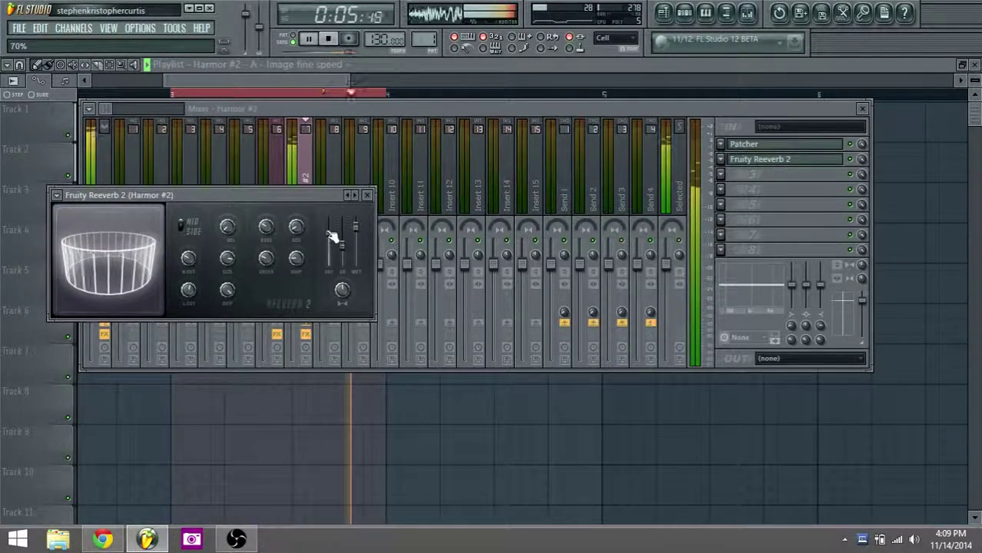
left_click(252, 87)
key("space")
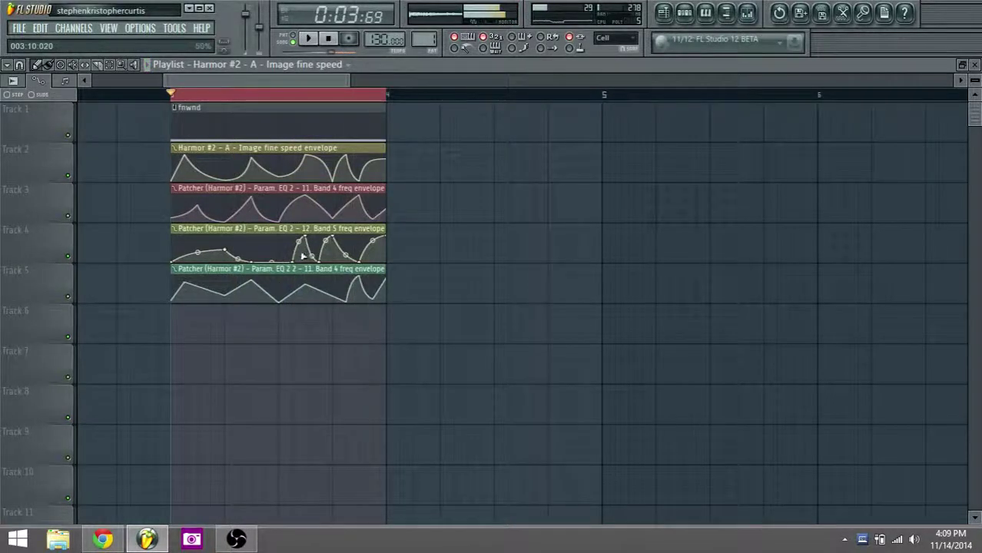
- Raise the flat middle of the Track 4 clip into a gradual climb and audition the loop's opening
key("space")
left_click_drag(294, 261, 252, 242)
key("space")
key("space")
key("space")
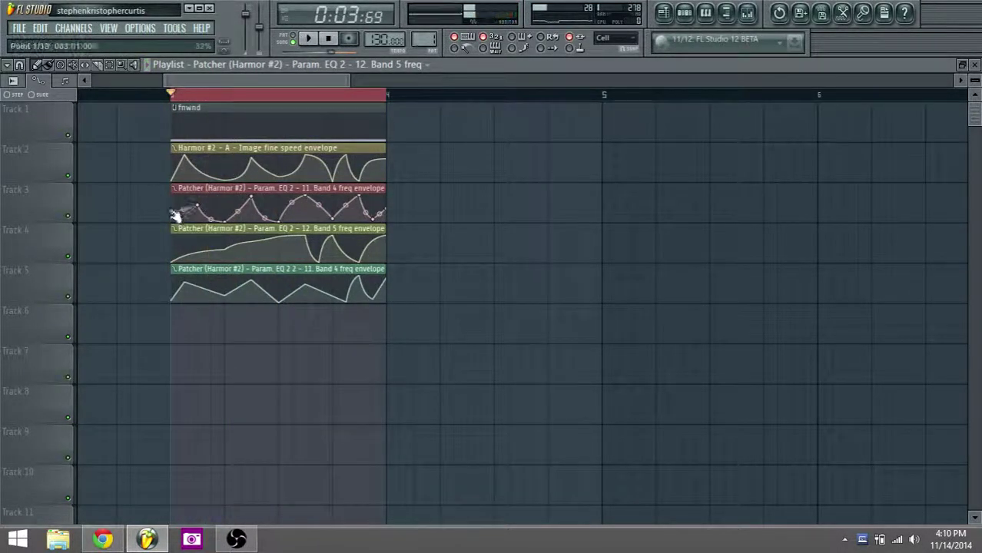
- Raise the Track 3 clip's starting point and lower its first peak so the curve descends from the start of bar 3
key("space")
mouse_move(172, 213)
left_mouse_down()
mouse_move(172, 195)
mouse_move(199, 215)
mouse_move(184, 210)
left_mouse_up()
key("space")
key("space")
key("space")
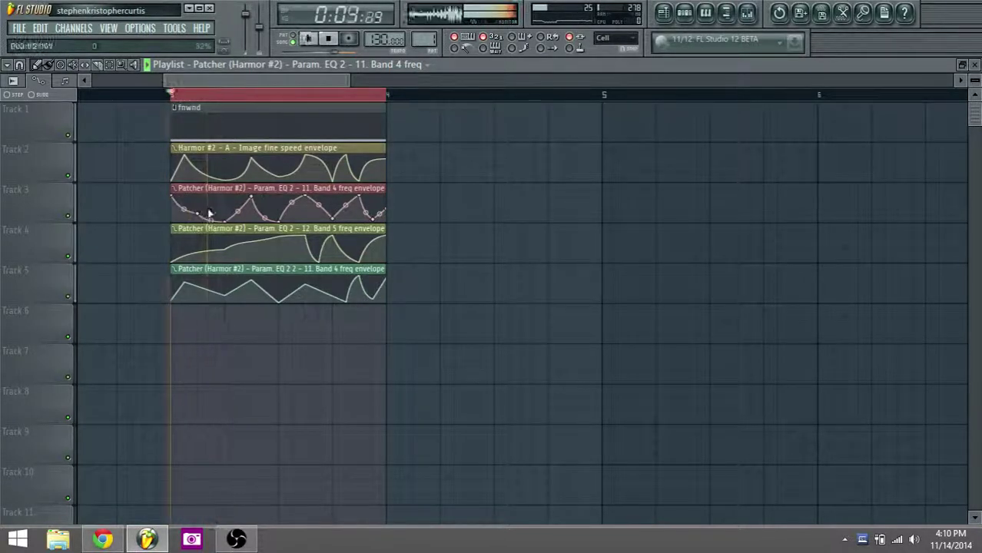
- Rework the Track 3 clip's second peak, placing it later with a steep drop behind it, while auditioning the loop
key("space")
right_click(229, 197)
key("space")
key("space")
right_click(252, 197)
left_click(285, 223)
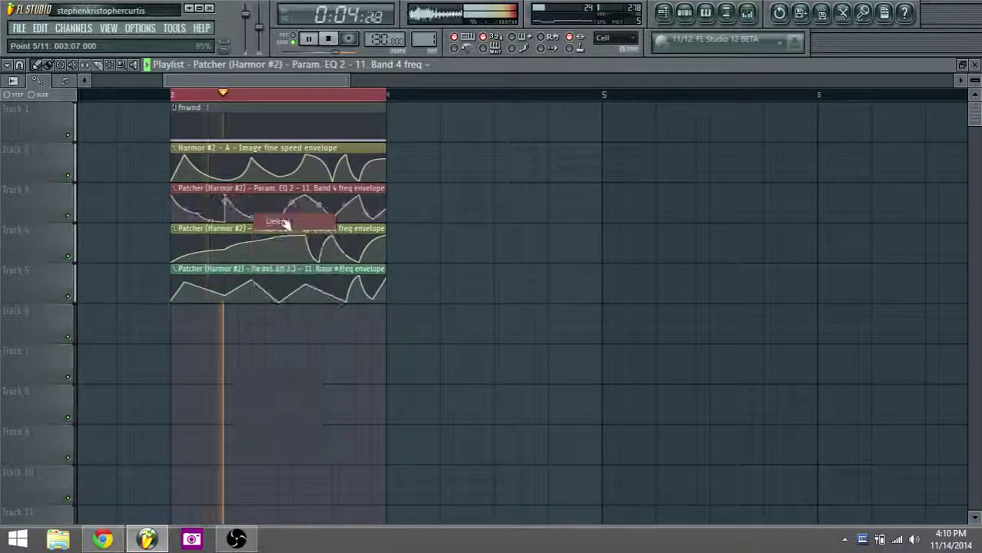
key("space")
key("space")
key("space")
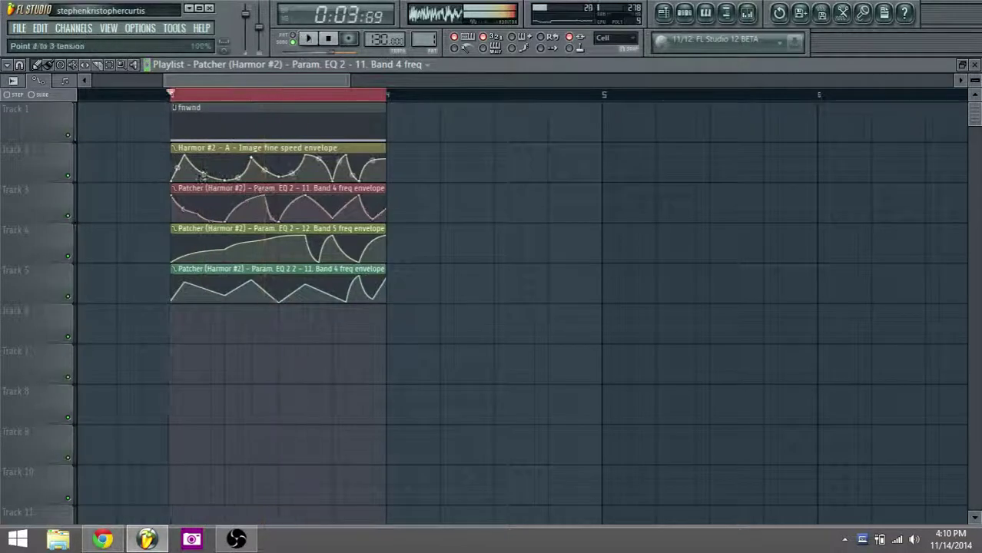
- Add a slight dip in the middle of the Track 4 clip and make the Track 5 clip's first peak later and higher
key("space")
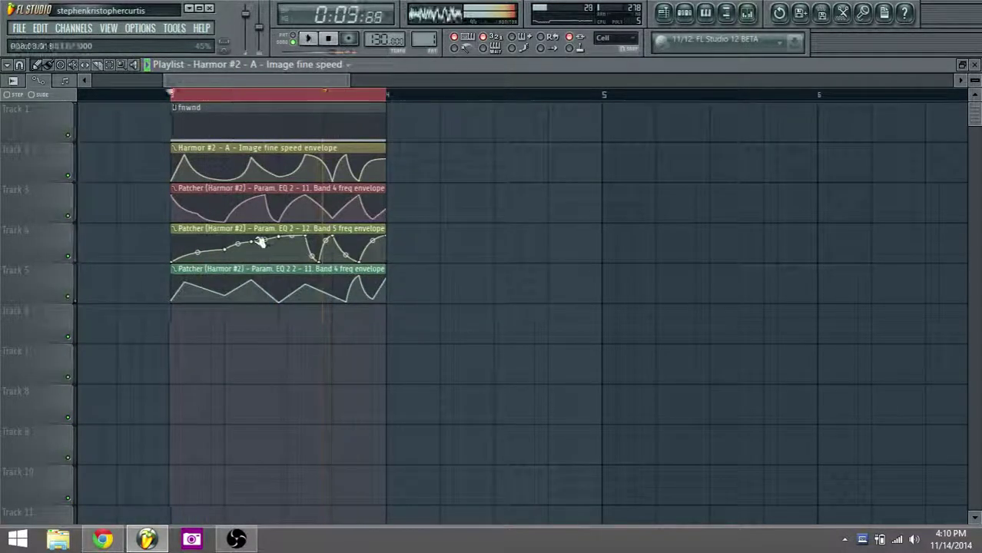
key("space")
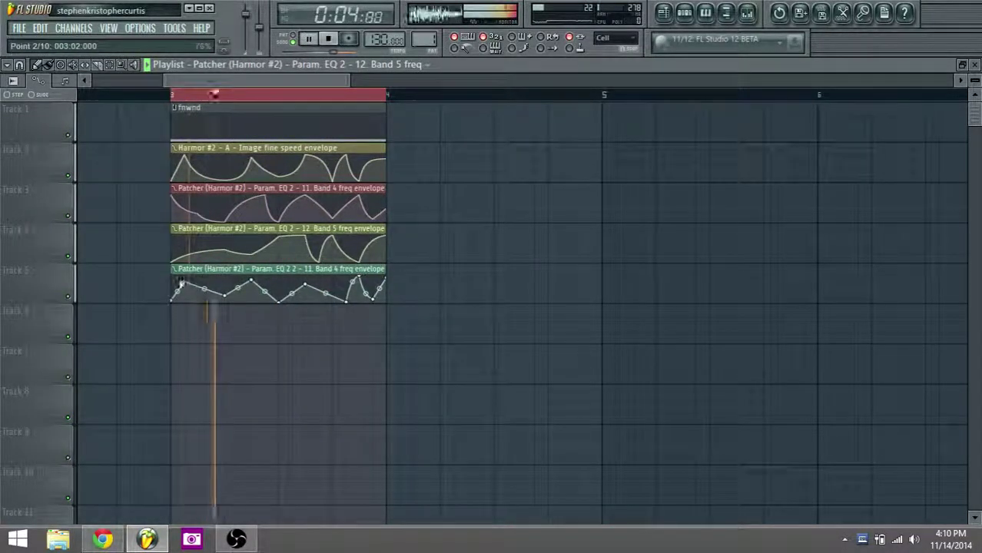
left_click_drag(183, 283, 205, 278)
key("space")
key("space")
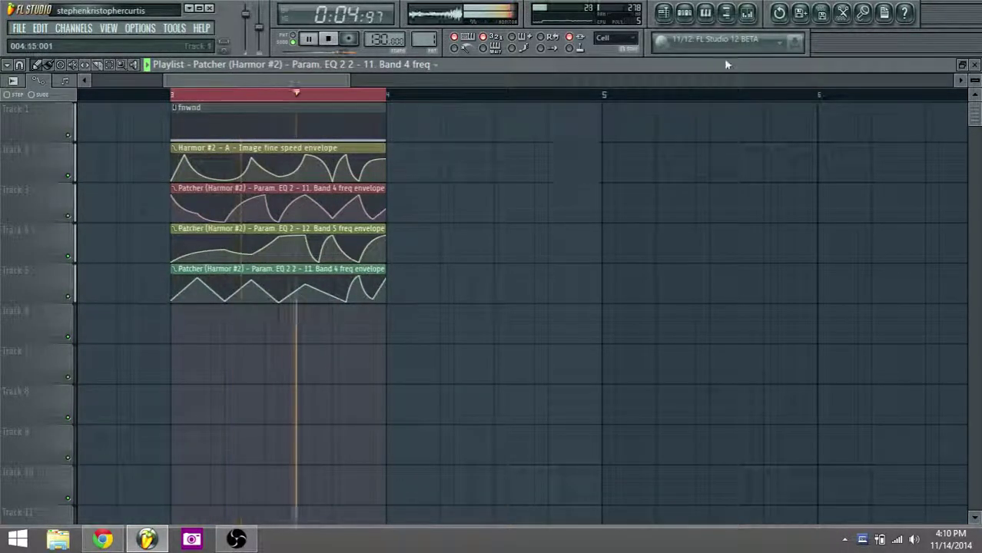
- Examine the effect chain in the Patcher on the Harmor #2 mixer track
key("F9")
left_click(757, 145)
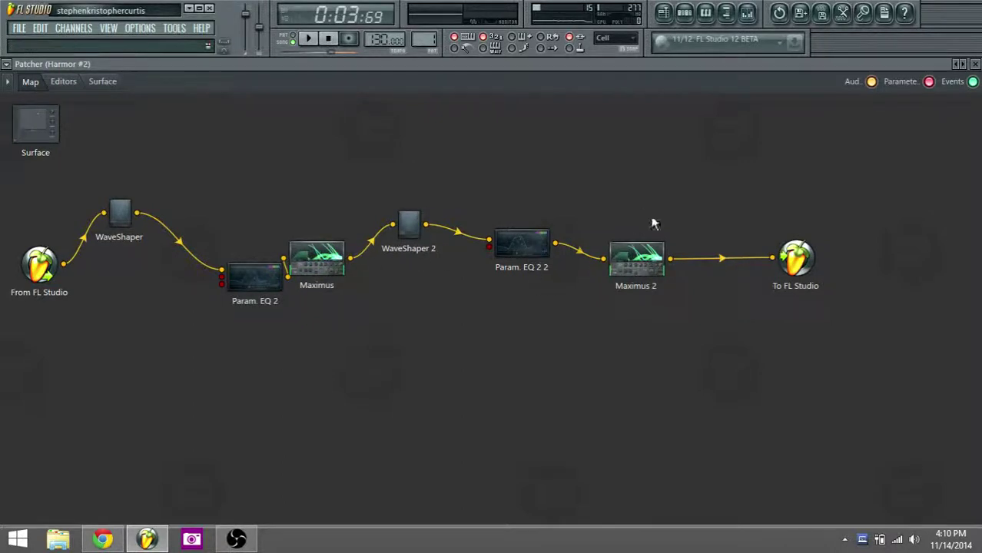
left_click(681, 14)
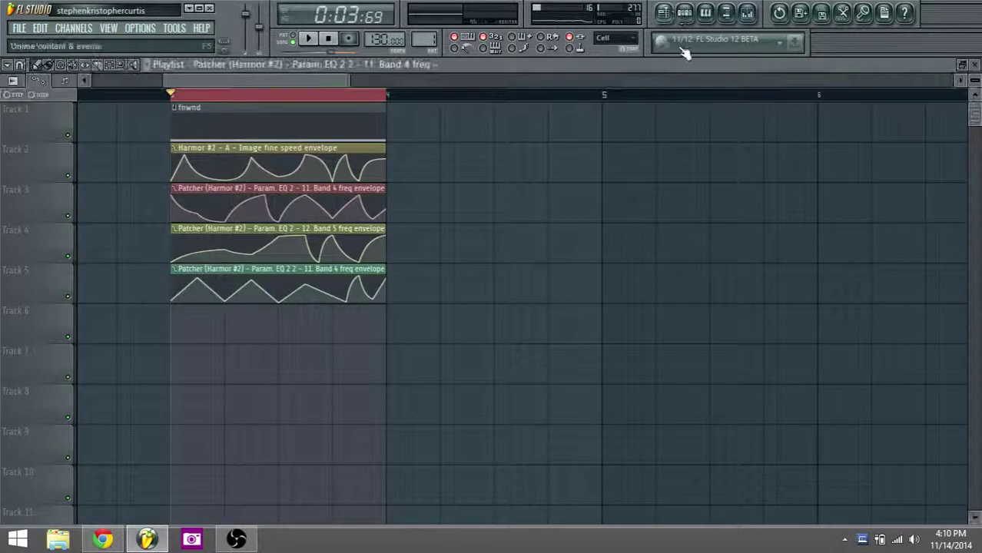
- Move Fruity Reeverb 2 to the third Harmor #2 effect slot and insert Fruity Parametric EQ 2 in the second
left_click(756, 12)
key("space")
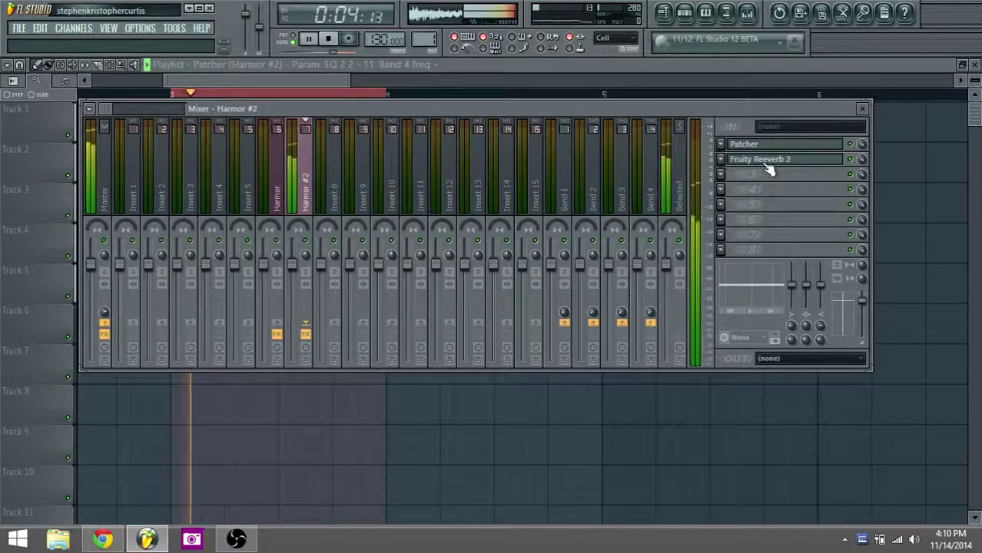
key("space")
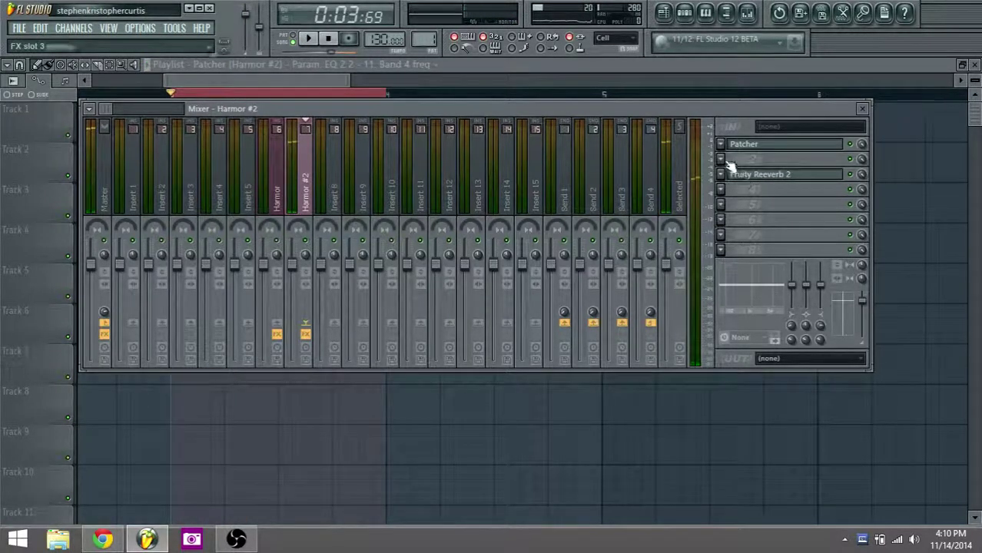
left_click(721, 159)
left_click(802, 174)
key("space")
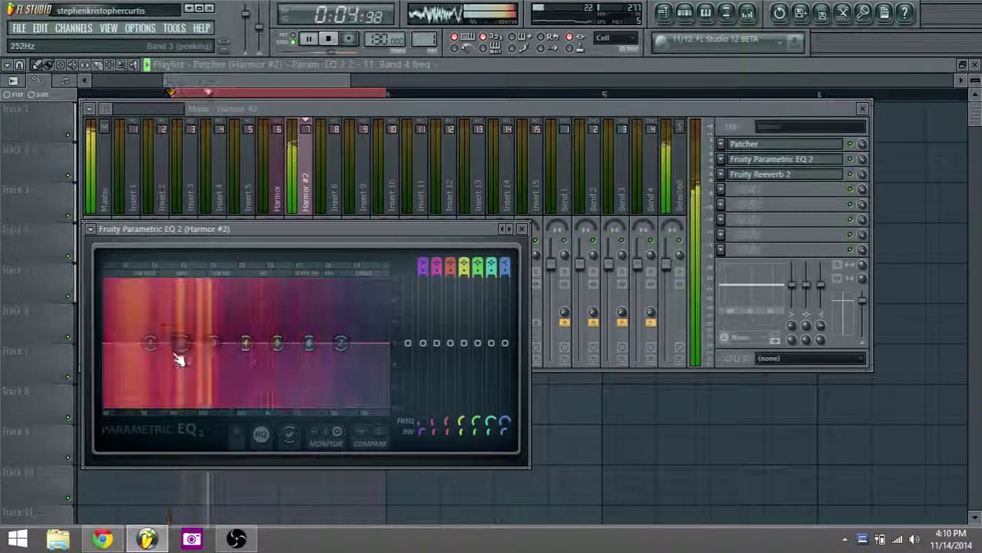
- Shape the new EQ by lowering band 1, boosting band 2 near 79 Hz and slightly boosting band 6 in the highs
mouse_move(150, 343)
left_mouse_down()
mouse_move(129, 350)
mouse_move(161, 334)
left_mouse_up()
key("space")
left_click_drag(309, 343, 325, 342)
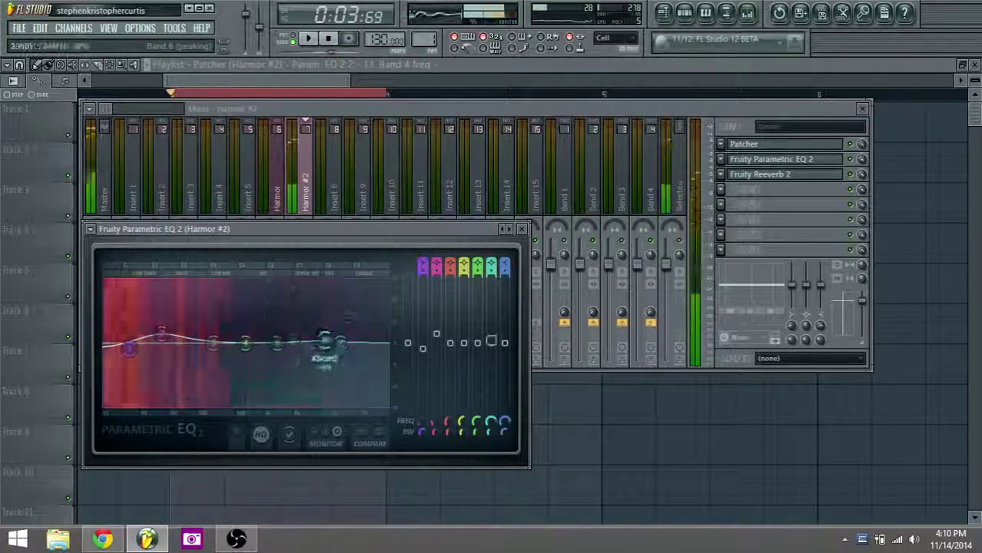
key("space")
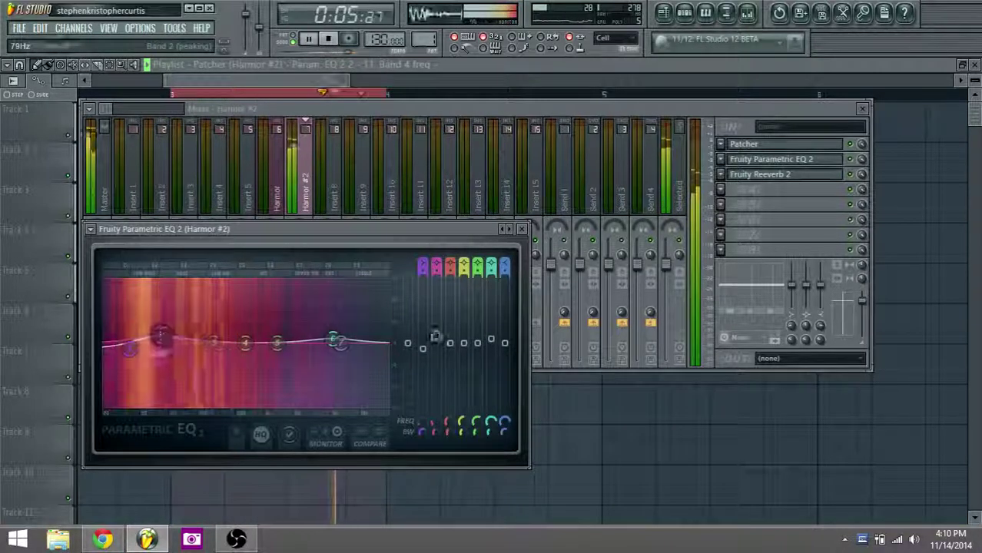
key("space")
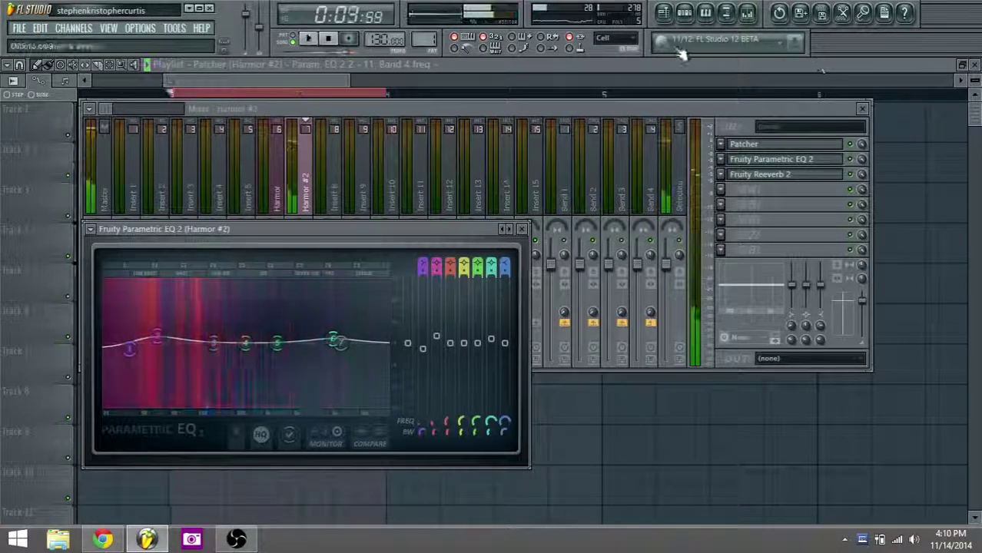
- Reduce Fruity Reeverb 2's room size and wet level, and raise its dry level to 88%
left_click(788, 176)
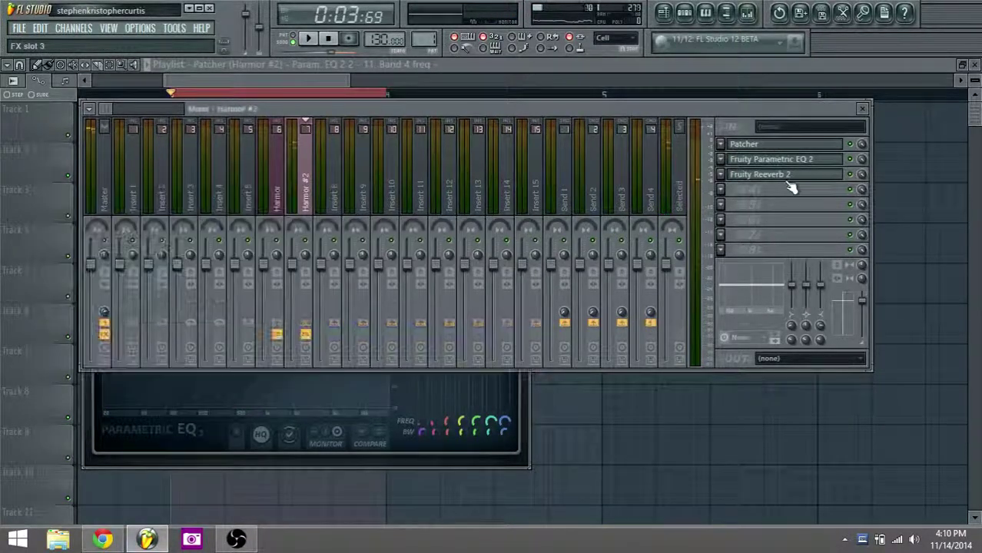
left_click(768, 174)
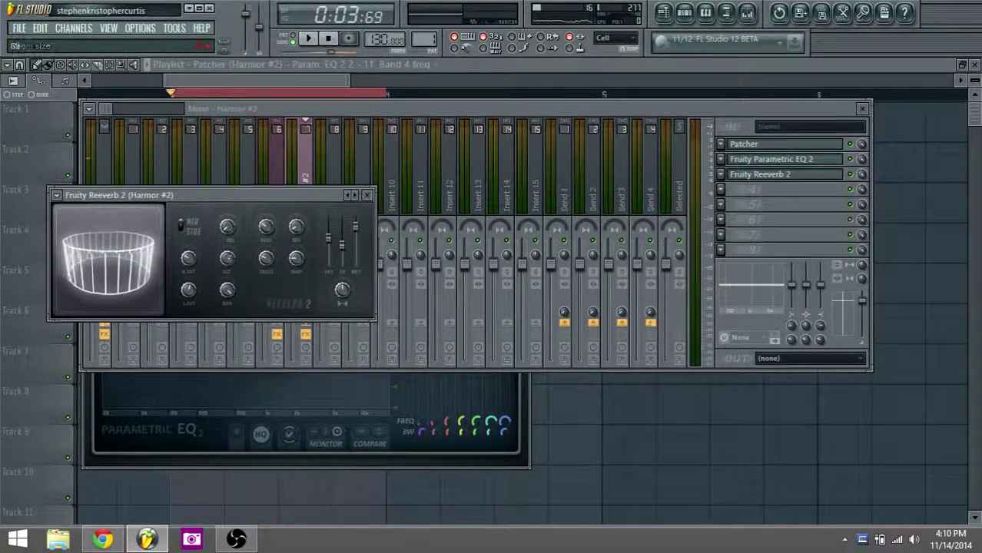
key("space")
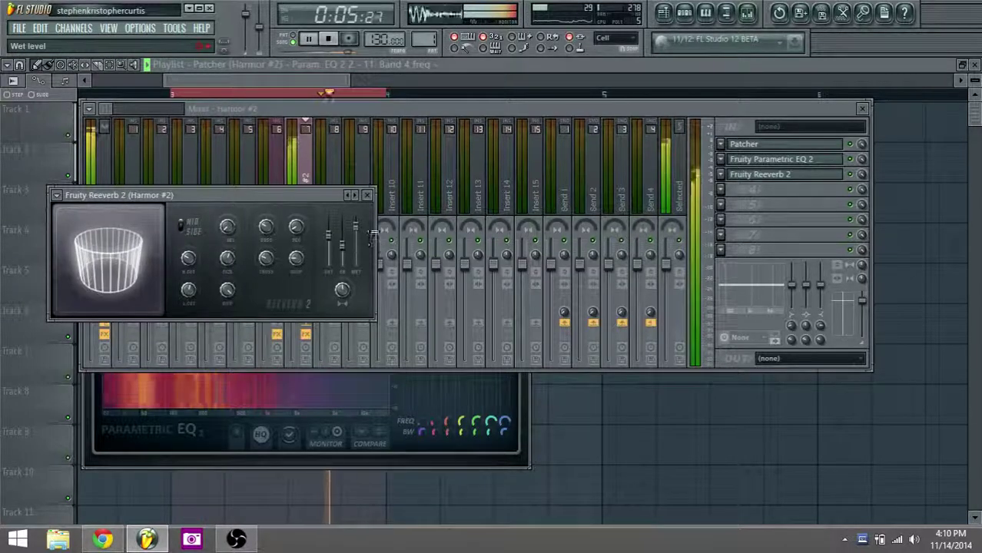
left_click_drag(356, 226, 329, 231)
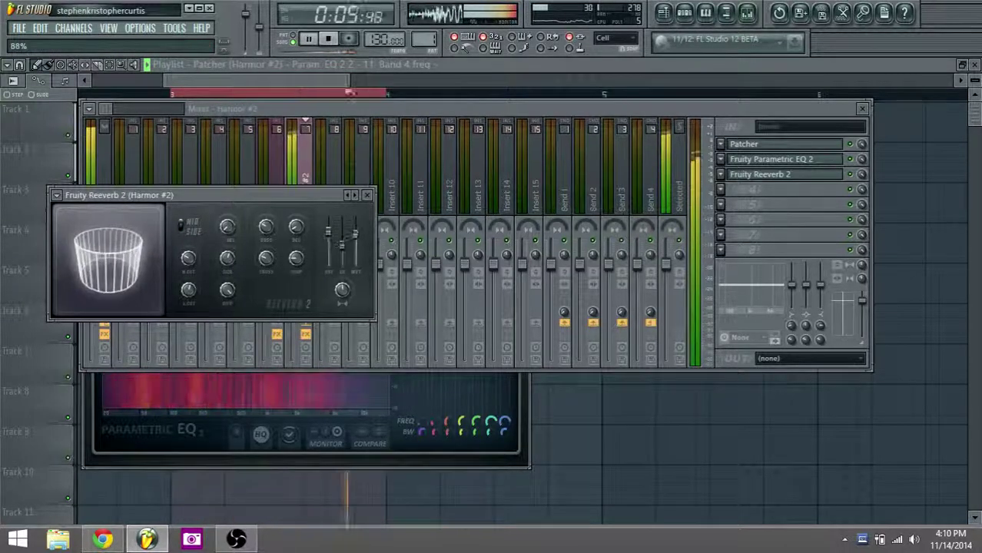
- Return to the playlist, stop playback and widen the view around bar 3 to include the earlier clips
left_click(324, 78)
key("space")
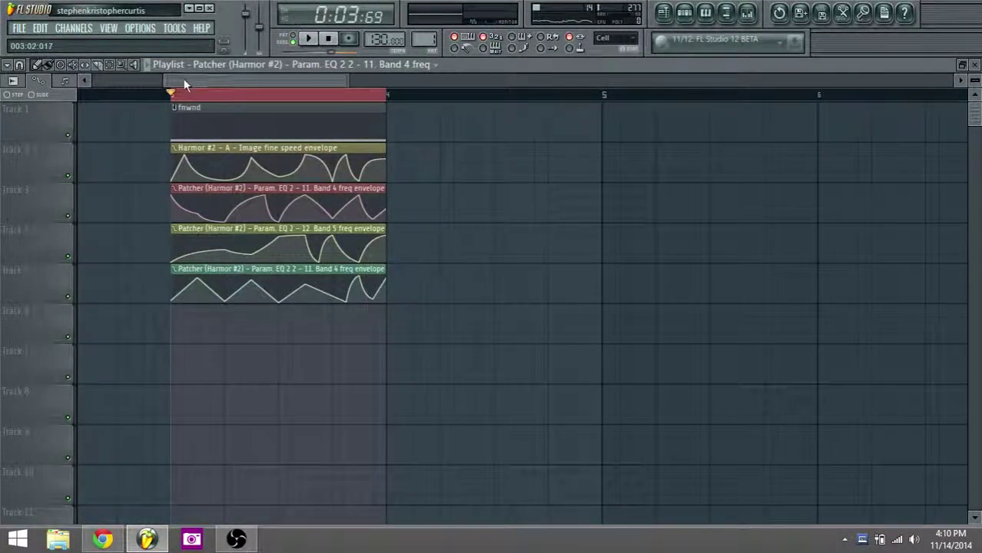
left_click_drag(183, 79, 170, 81)
scroll(177, 219, "down", 2)
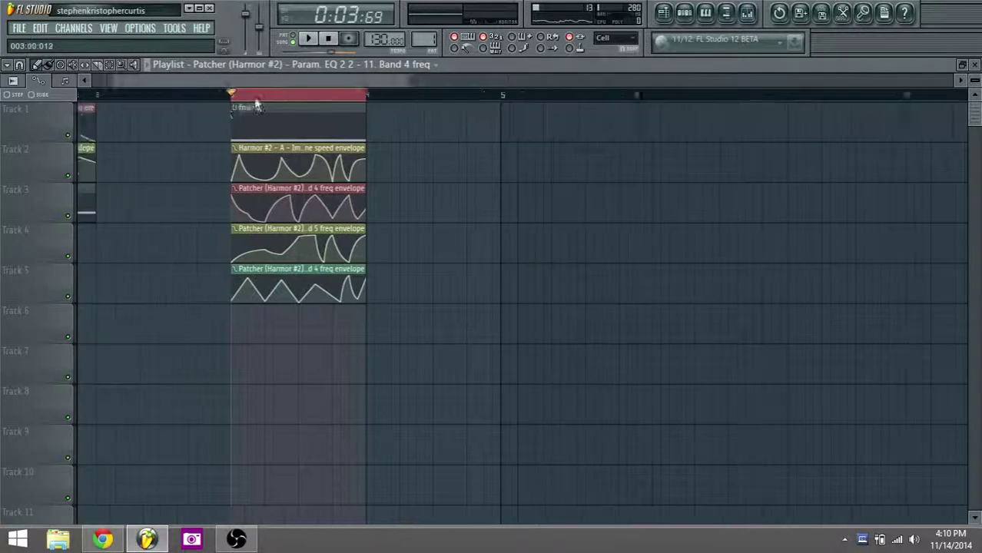
- Play the selected bar 3 clips in the playlist to audition the processed bass, and stop playback
scroll(189, 259, "up", 2)
key("space")
key("space")
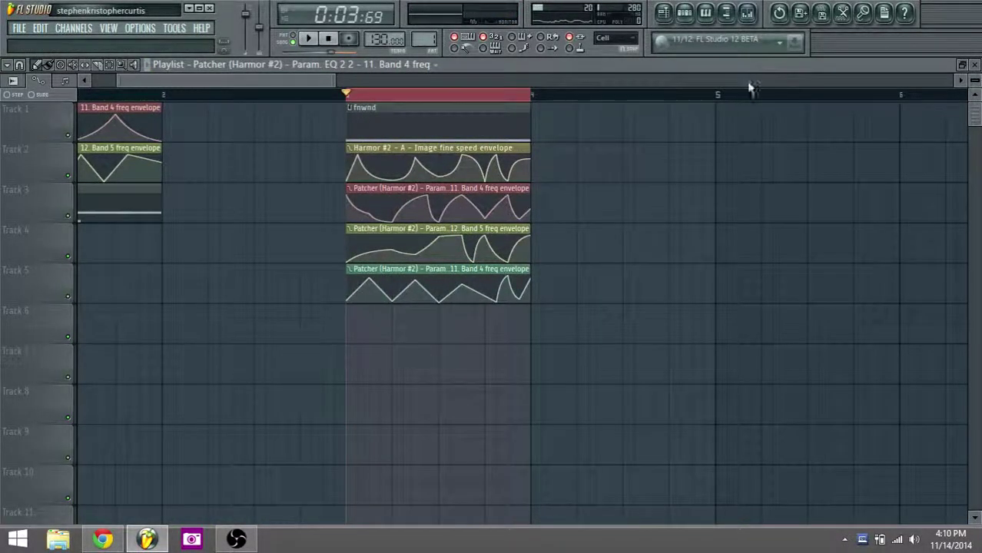
left_click(236, 539)
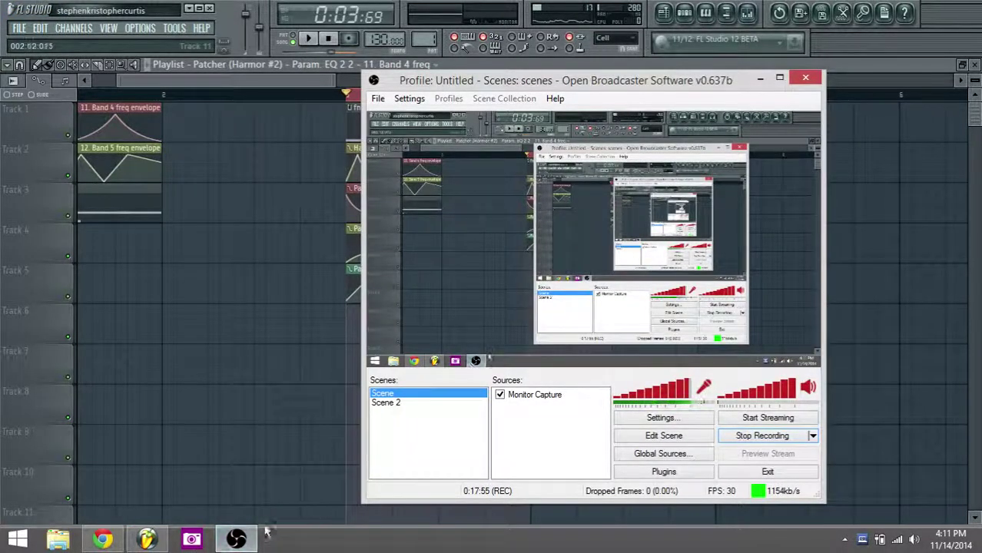
mouse_move(239, 542)
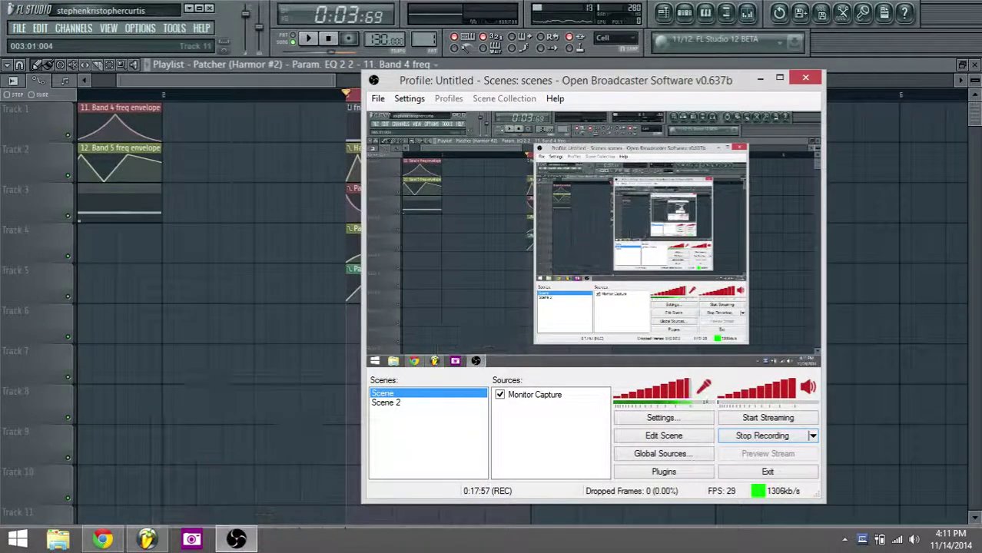
left_click_drag(405, 84, 423, 118)
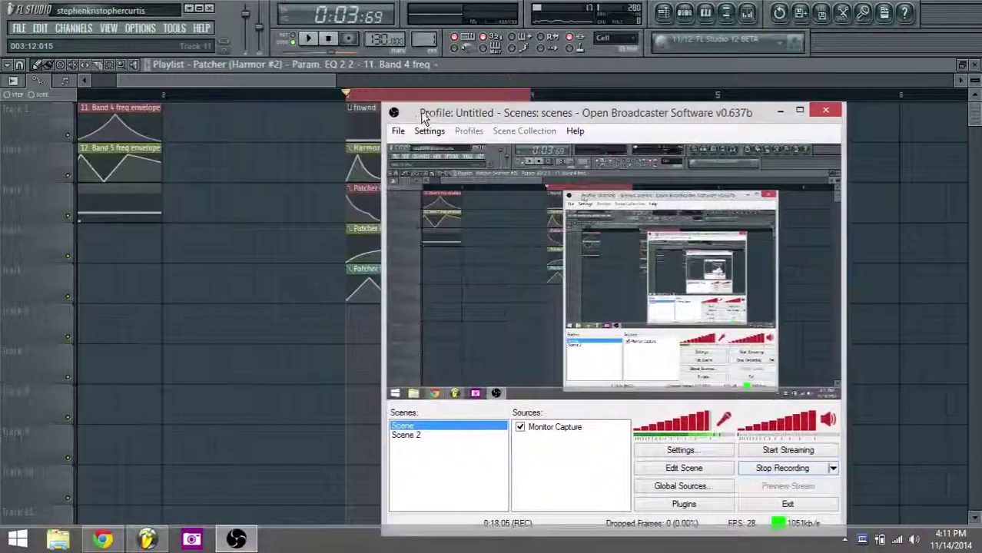
left_click(236, 540)
left_click(236, 540)
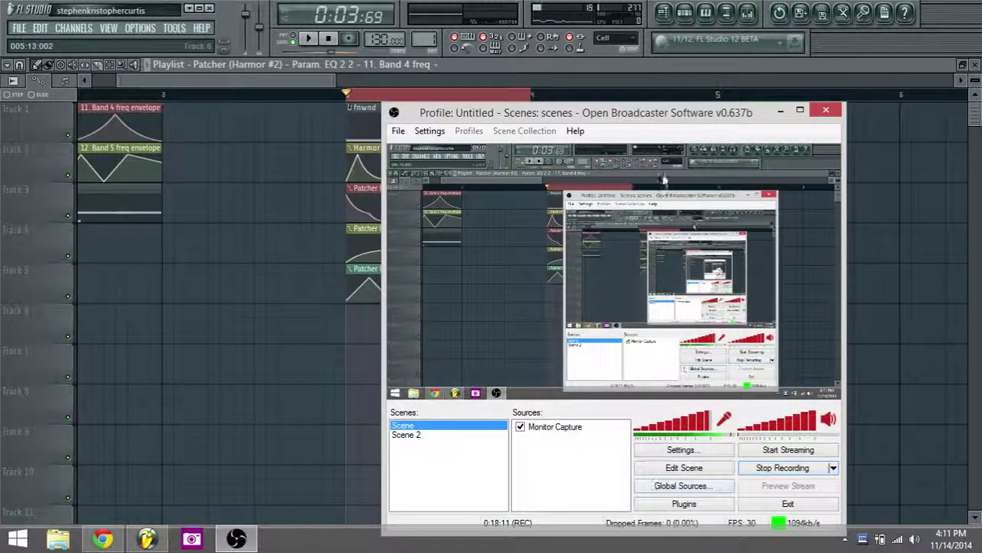
left_click_drag(595, 119, 659, 107)
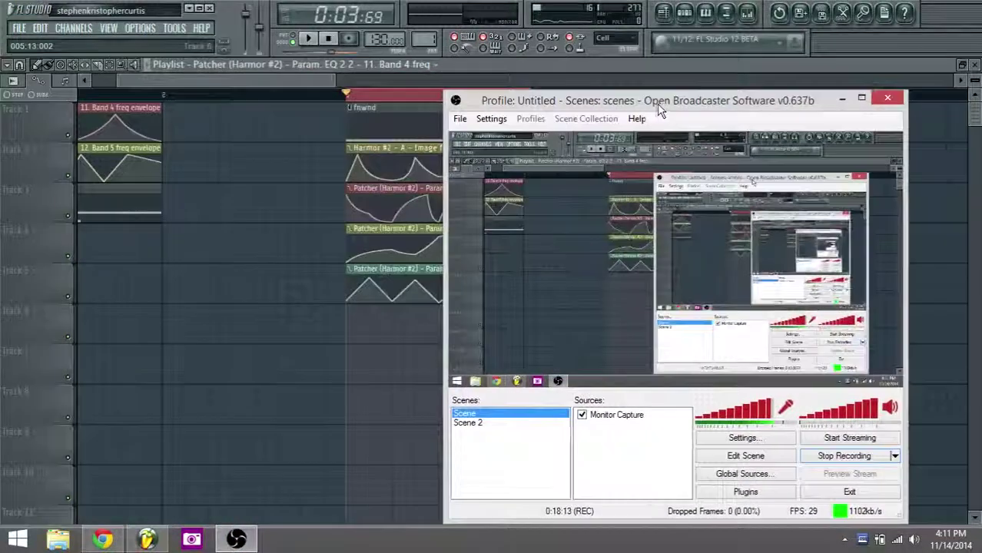